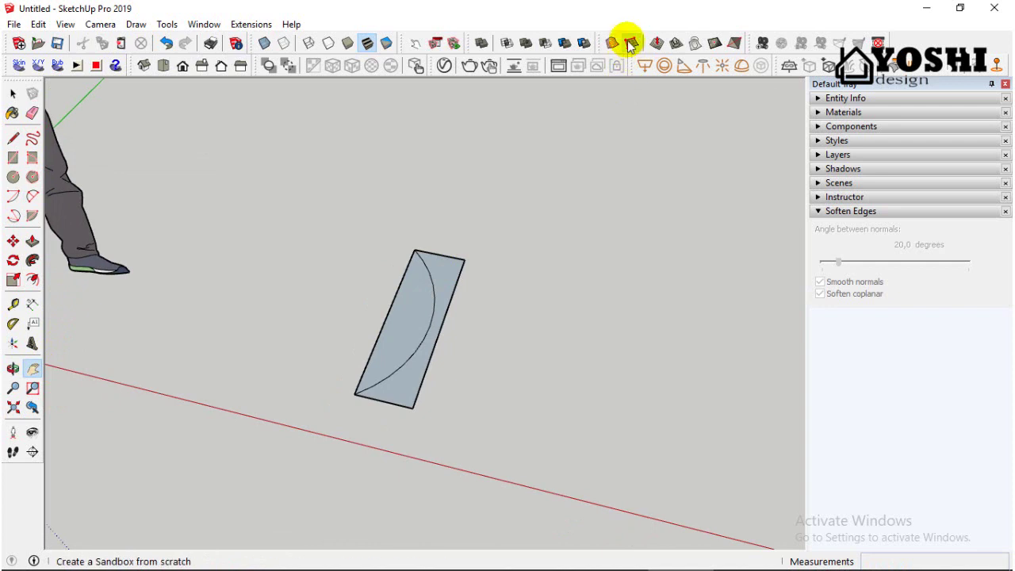
Create a From Scratch sandbox grid with 10 mm spacing covering the whole rectangle, from its near corner to the opposite far corner
{"action": "left_click", "coordinate": [630, 45]}
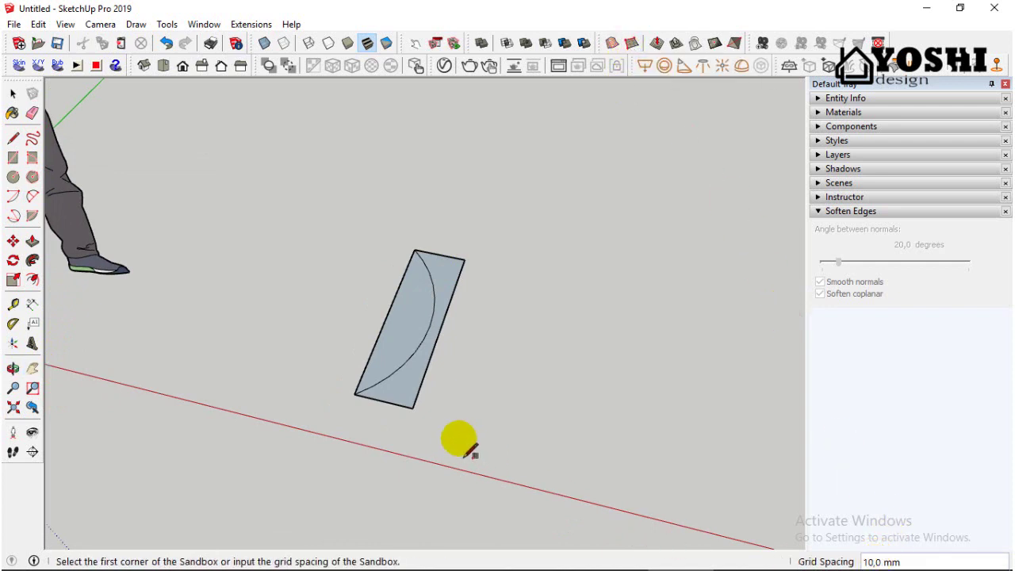
{"action": "scroll", "coordinate": [369, 389], "scroll_direction": "up", "scroll_amount": 5}
{"action": "left_click", "coordinate": [355, 402]}
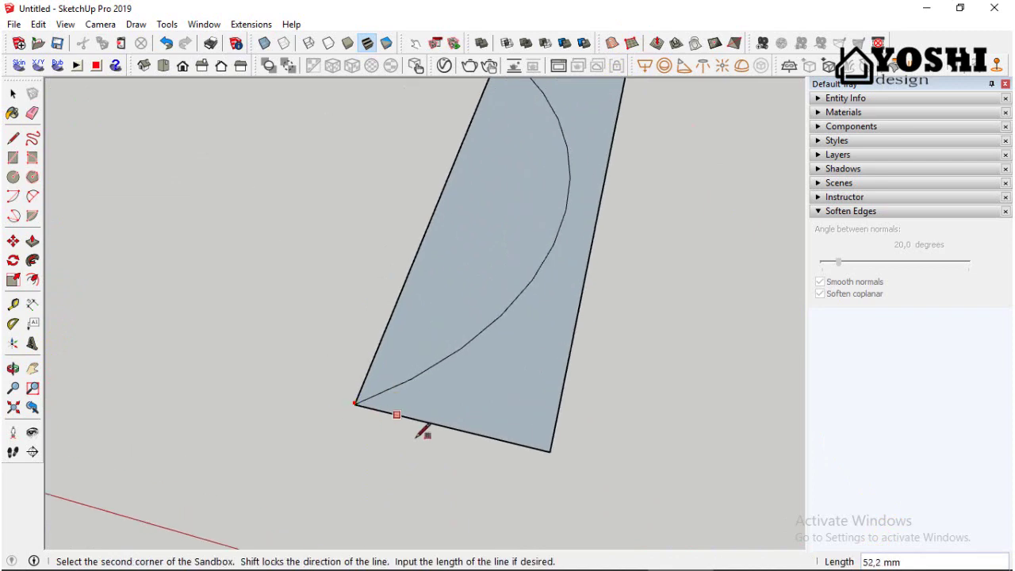
{"action": "left_click", "coordinate": [549, 451]}
{"action": "scroll", "coordinate": [575, 365], "scroll_direction": "down", "scroll_amount": 4}
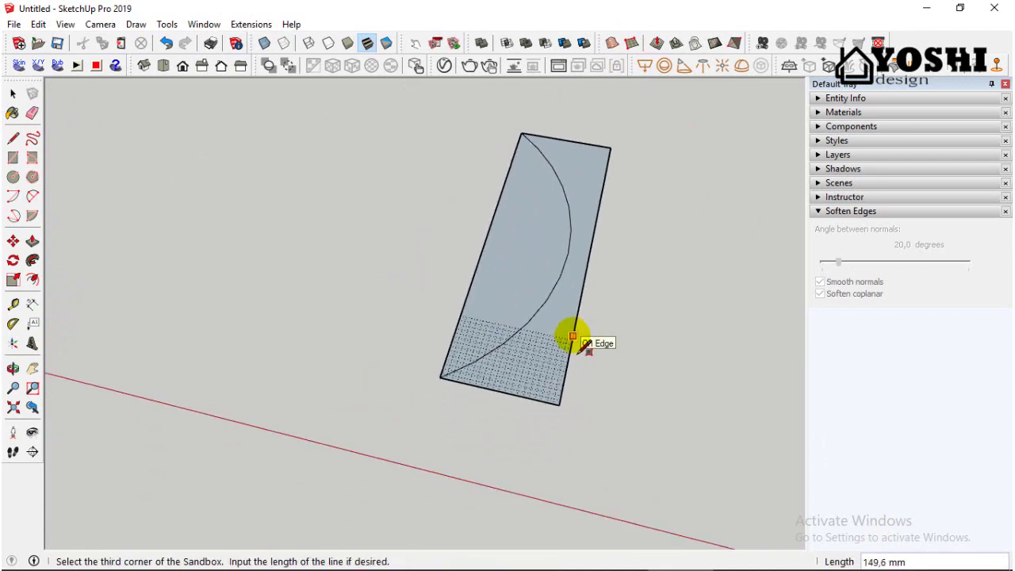
{"action": "left_click", "coordinate": [609, 149]}
{"action": "left_click", "coordinate": [539, 354]}
{"action": "scroll", "coordinate": [538, 354], "scroll_direction": "up", "scroll_amount": 2}
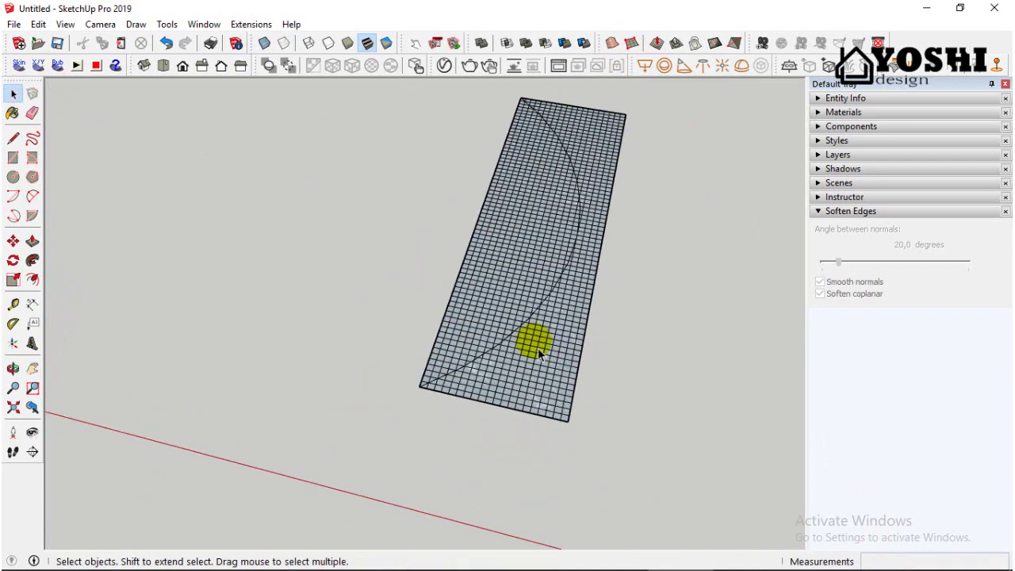
Set the arc across the rectangle to 30 segments
{"action": "scroll", "coordinate": [538, 353], "scroll_direction": "up", "scroll_amount": 4}
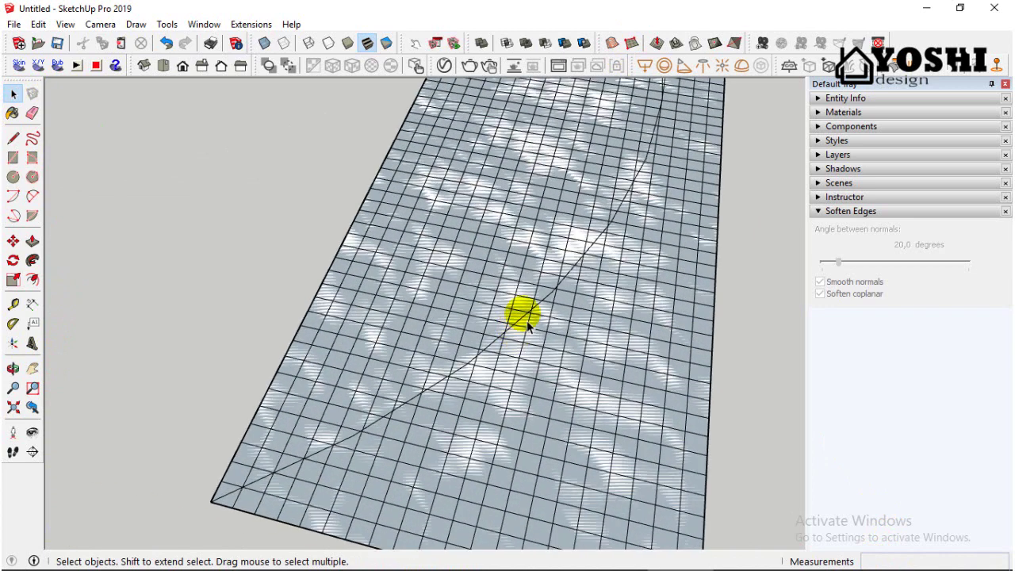
{"action": "left_click", "coordinate": [524, 313]}
{"action": "left_click", "coordinate": [840, 98]}
{"action": "double_click", "coordinate": [913, 173]}
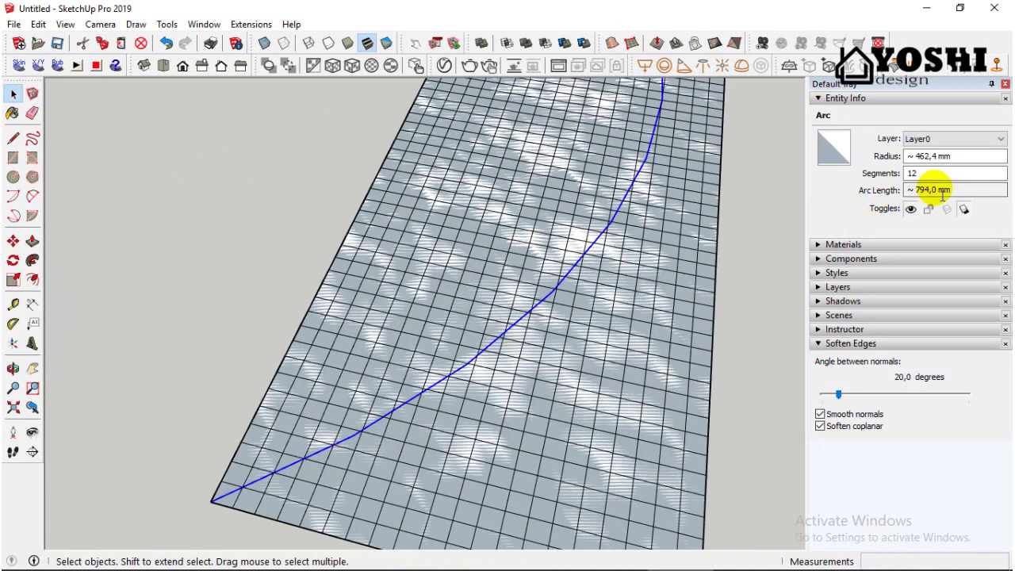
{"action": "type", "text": "30"}
{"action": "key", "text": "Return"}
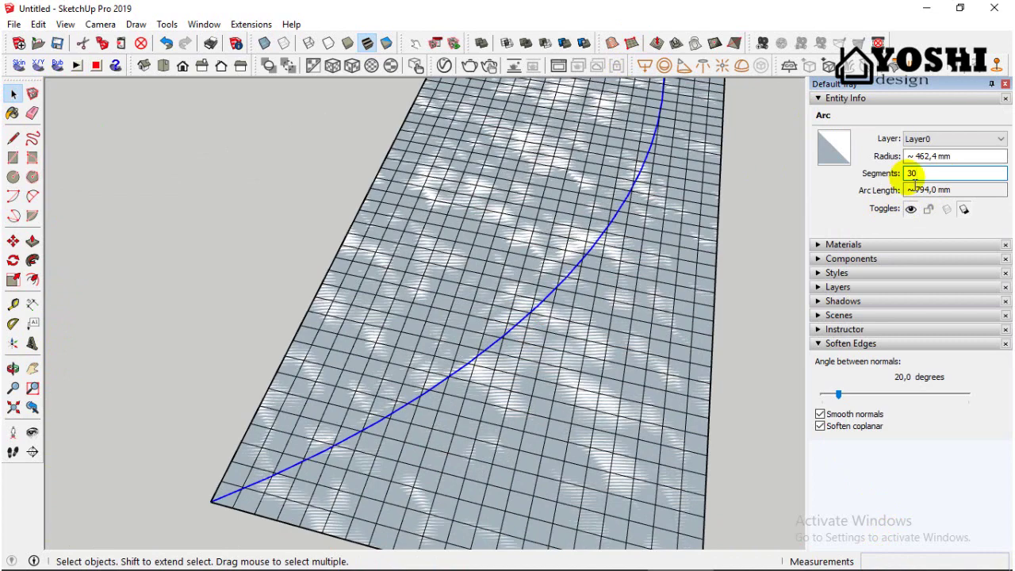
{"action": "scroll", "coordinate": [494, 211], "scroll_direction": "down", "scroll_amount": 2}
Copy the arc and paste it in place inside the sandbox grid group, leaving the group closed
{"action": "left_click", "coordinate": [38, 24]}
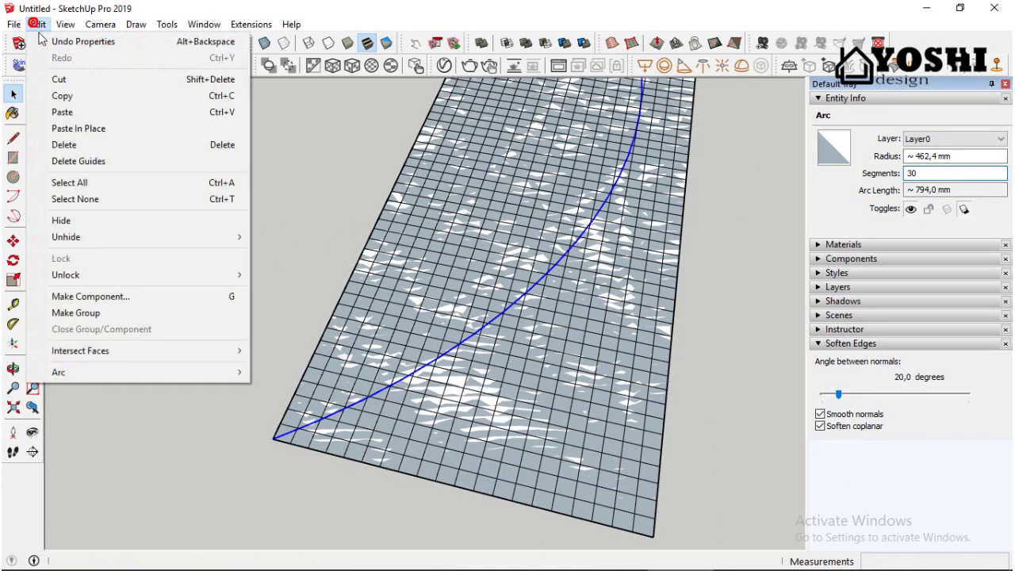
{"action": "left_click", "coordinate": [65, 96]}
{"action": "left_click", "coordinate": [666, 349]}
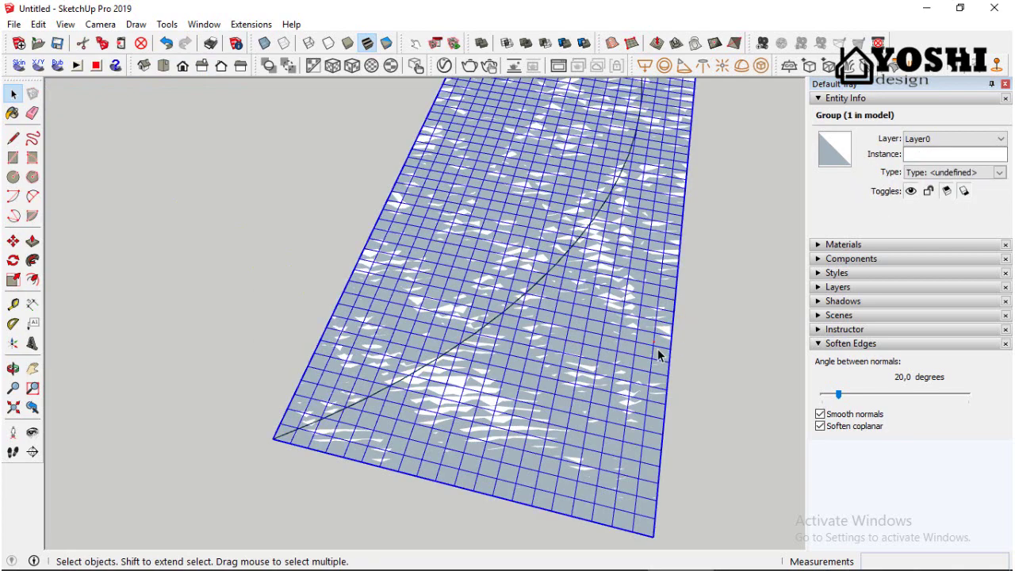
{"action": "double_click", "coordinate": [659, 351]}
{"action": "left_click", "coordinate": [37, 24]}
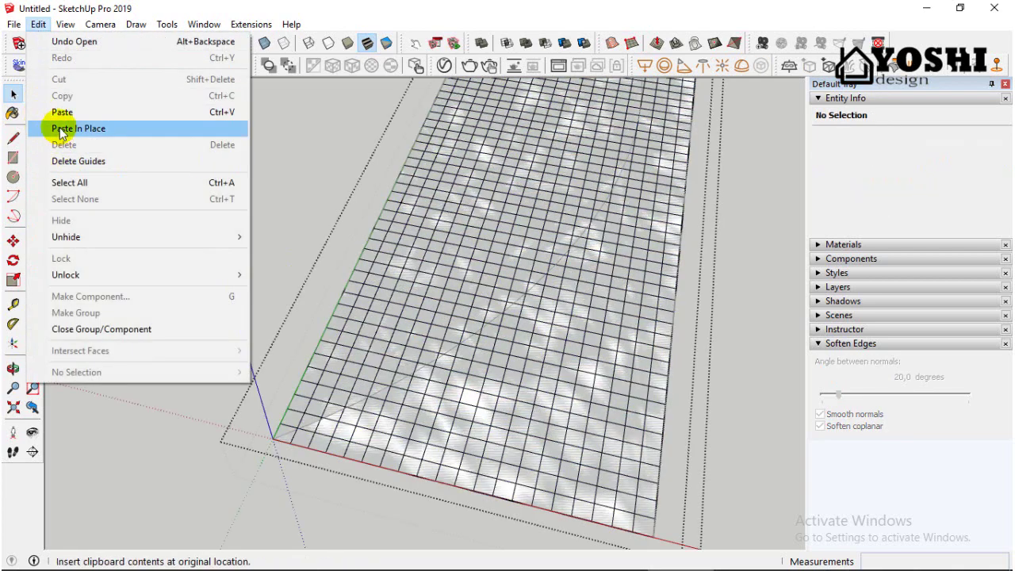
{"action": "left_click", "coordinate": [78, 128]}
{"action": "middle_click_drag", "start_coordinate": [61, 136], "coordinate": [363, 279]}
{"action": "scroll", "coordinate": [363, 278], "scroll_direction": "down", "scroll_amount": 1}
{"action": "left_click", "coordinate": [689, 312]}
{"action": "scroll", "coordinate": [458, 288], "scroll_direction": "down", "scroll_amount": 1}
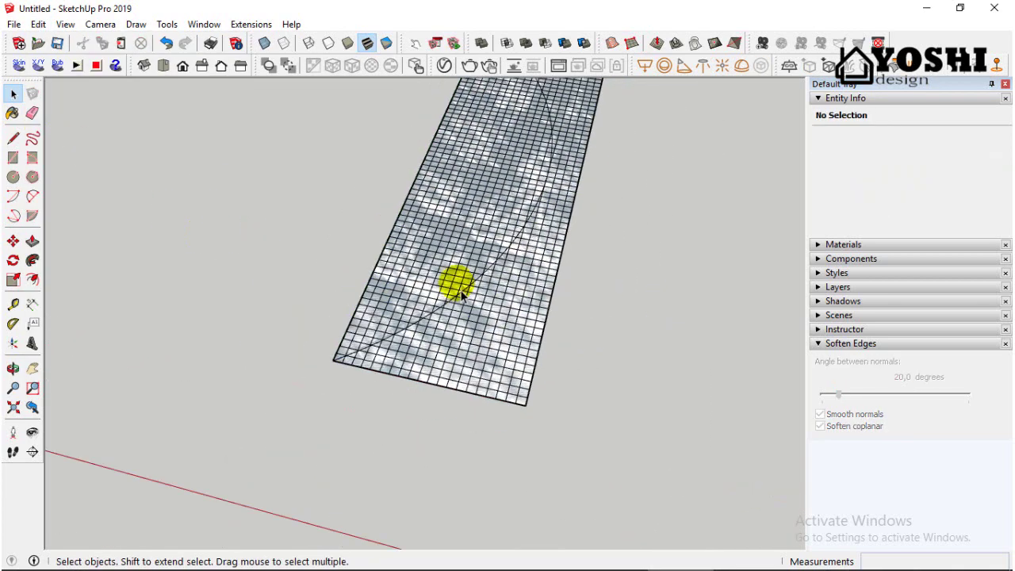
Move the grid group with its arc sideways, clear of the original rectangle
{"action": "left_click", "coordinate": [462, 293]}
{"action": "scroll", "coordinate": [471, 238], "scroll_direction": "down", "scroll_amount": 3}
{"action": "key", "text": "m"}
{"action": "left_click", "coordinate": [356, 384]}
{"action": "key", "text": "ctrl"}
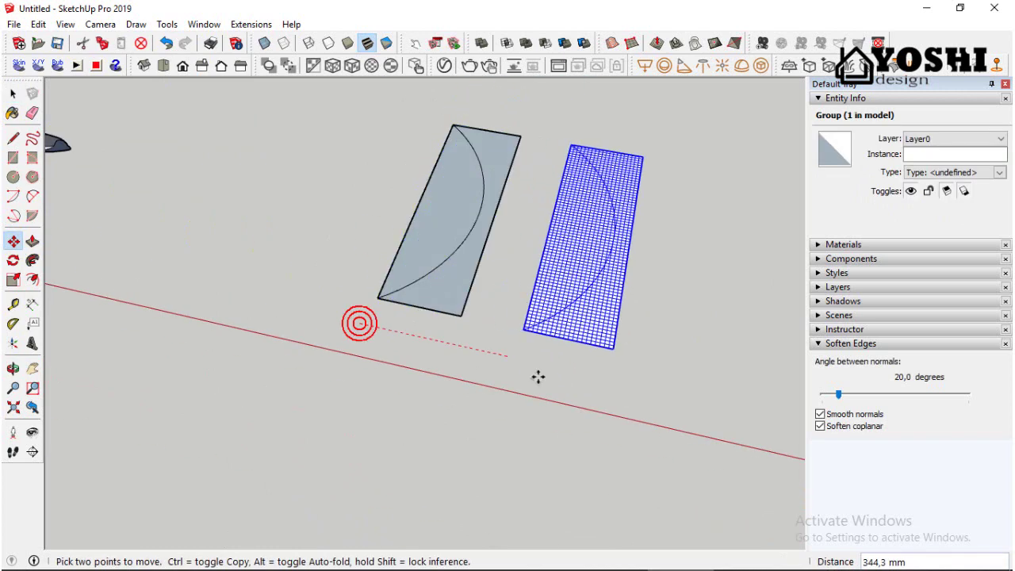
{"action": "left_click", "coordinate": [571, 374]}
{"action": "left_click", "coordinate": [14, 94]}
{"action": "left_click", "coordinate": [190, 204]}
{"action": "scroll", "coordinate": [344, 258], "scroll_direction": "down", "scroll_amount": 1}
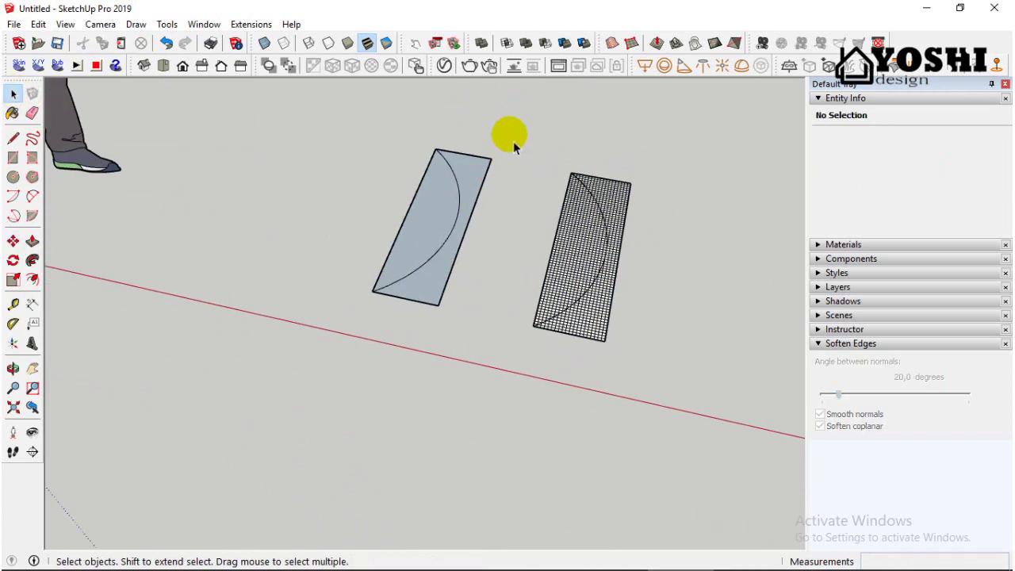
Delete the original rectangle and its arc, keeping only the grid group
{"action": "left_click", "coordinate": [370, 325]}
{"action": "key", "text": "Delete"}
{"action": "middle_click_drag", "start_coordinate": [369, 325], "coordinate": [520, 304]}
Explode the grid group into loose edges and faces and clear the selection
{"action": "left_click", "coordinate": [521, 303]}
{"action": "right_click", "coordinate": [517, 297]}
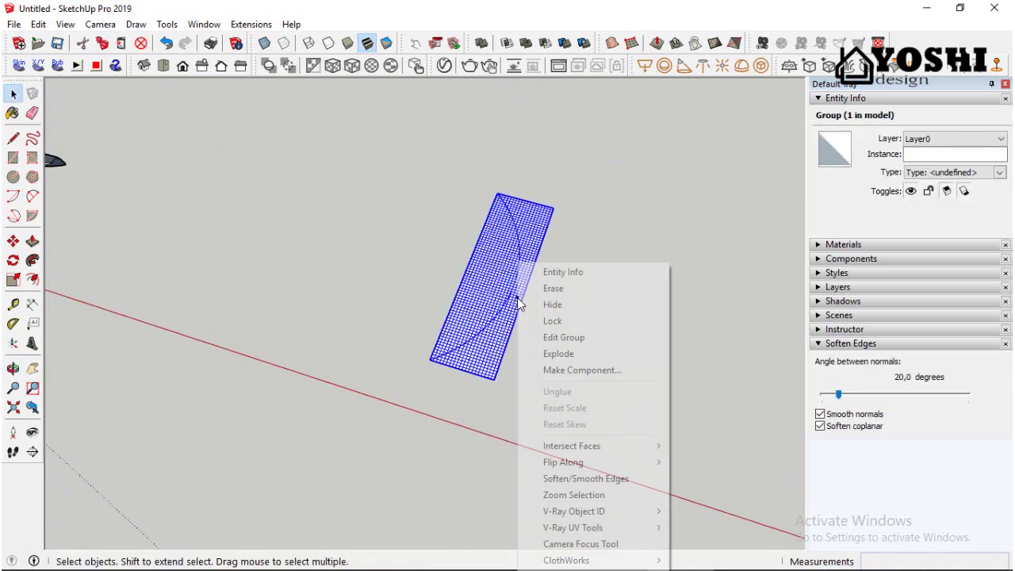
{"action": "left_click", "coordinate": [562, 355]}
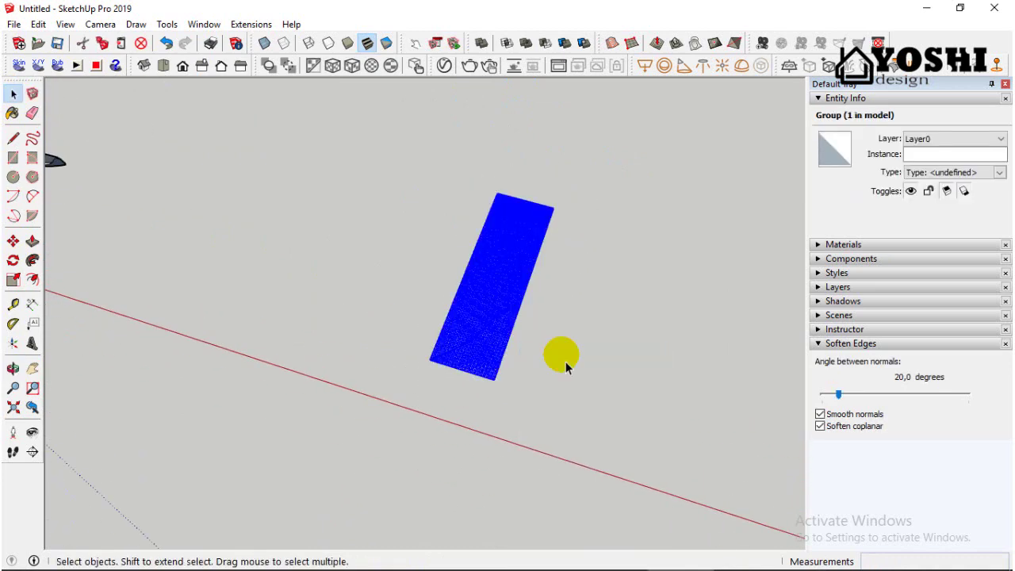
{"action": "left_click", "coordinate": [566, 367]}
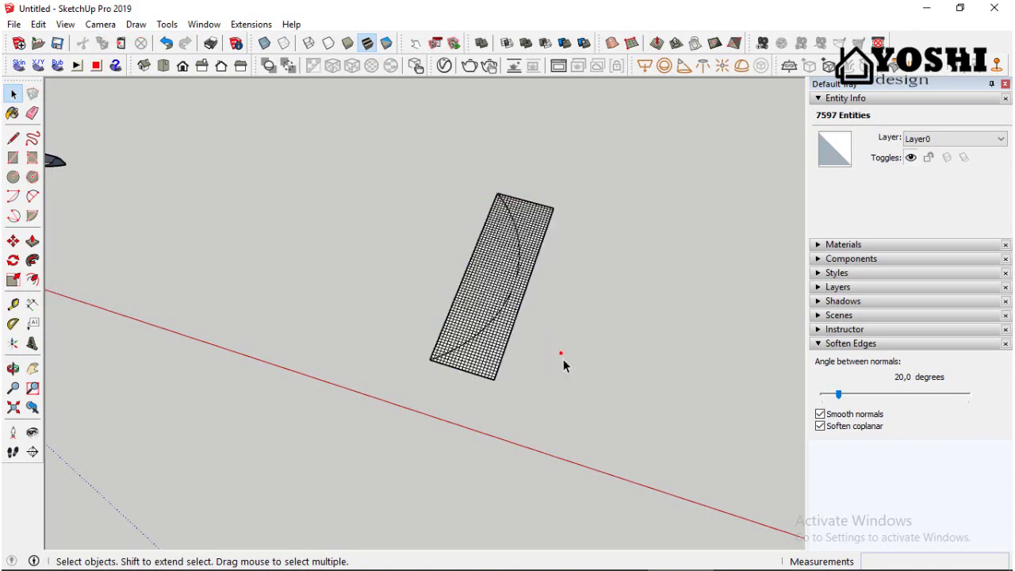
Erase a band of grid edges across the lower outer corner and the edges touching the outer side of the arc's lower end
{"action": "middle_click_drag", "start_coordinate": [564, 362], "coordinate": [514, 435]}
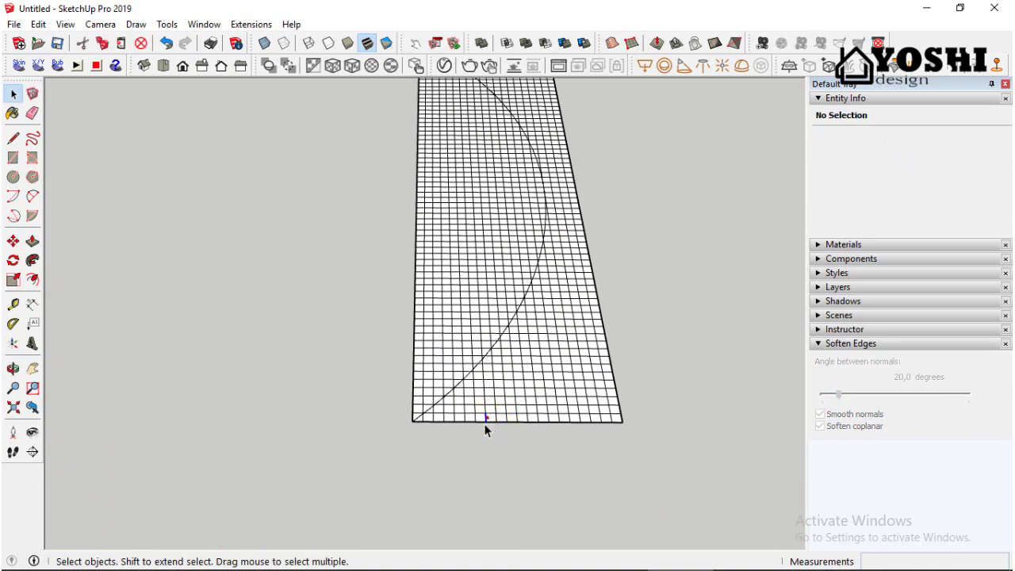
{"action": "left_click", "coordinate": [485, 420]}
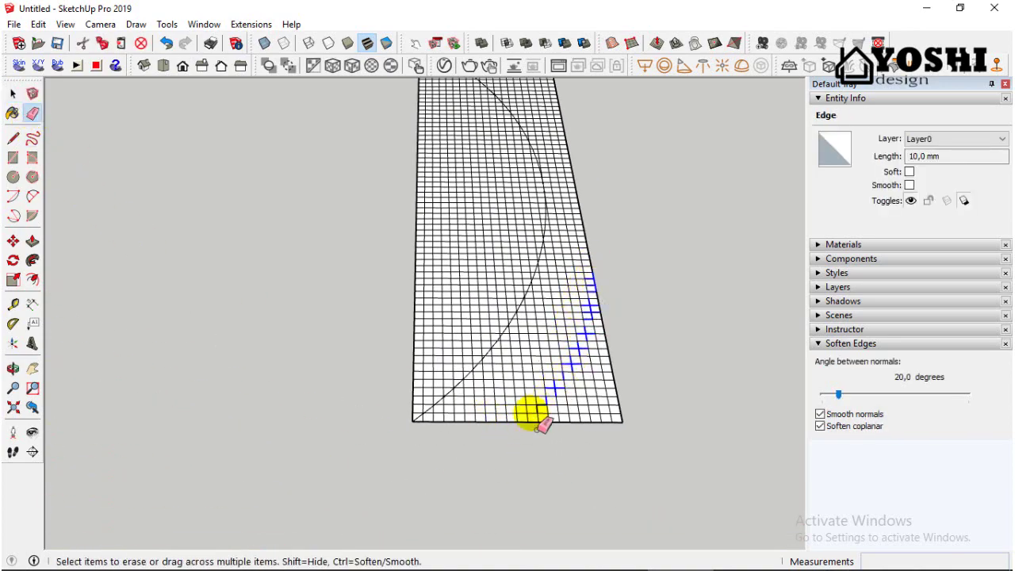
{"action": "scroll", "coordinate": [474, 421], "scroll_direction": "up", "scroll_amount": 5}
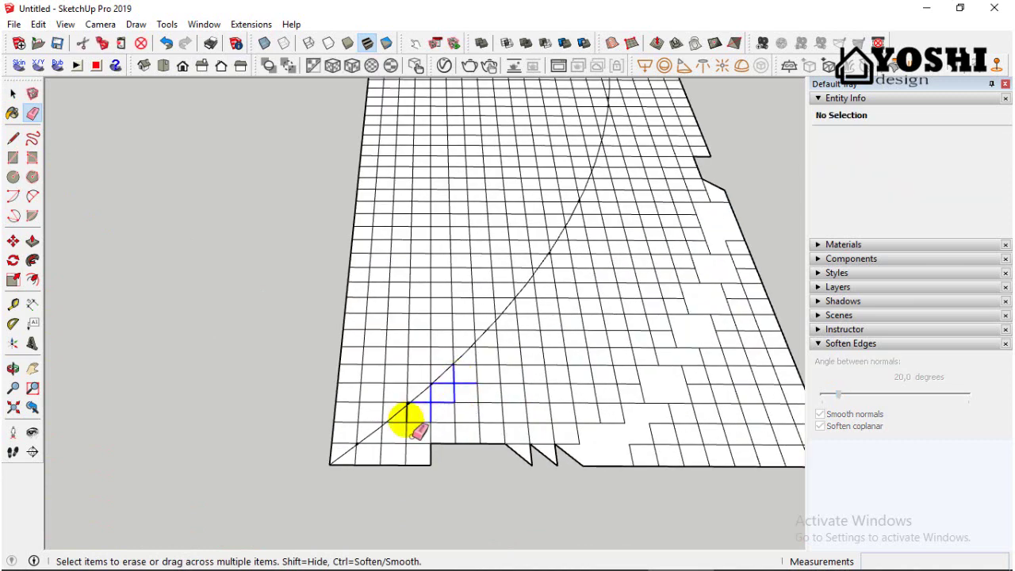
{"action": "left_click_drag", "start_coordinate": [367, 454], "coordinate": [463, 405]}
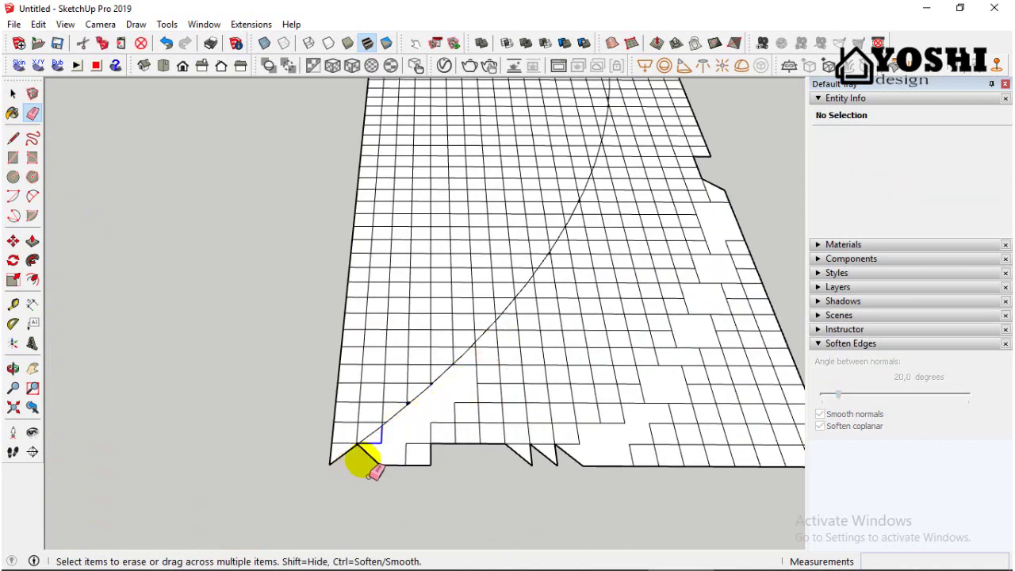
{"action": "left_click_drag", "start_coordinate": [370, 468], "coordinate": [534, 324]}
{"action": "scroll", "coordinate": [567, 273], "scroll_direction": "up", "scroll_amount": 1}
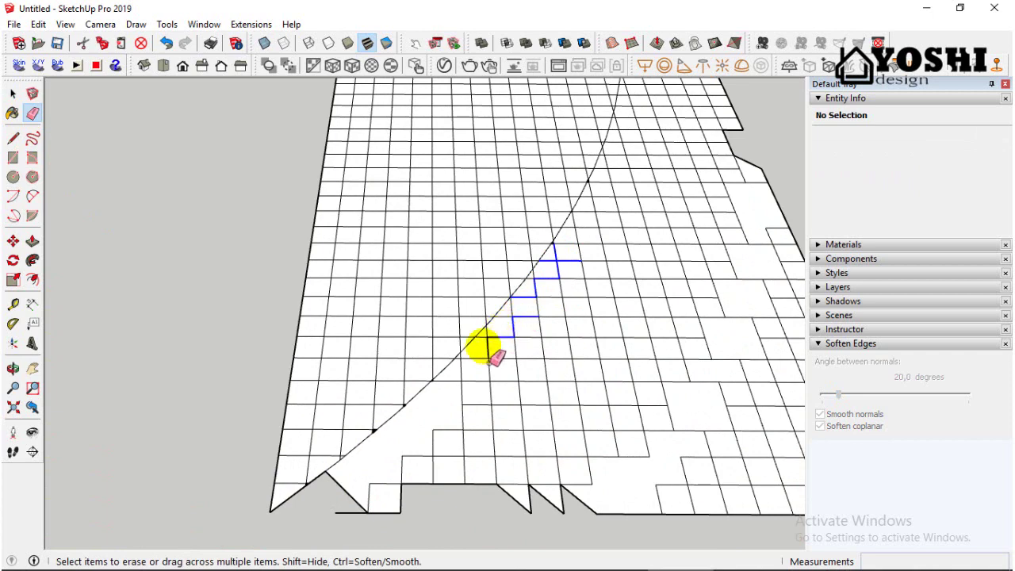
{"action": "left_click_drag", "start_coordinate": [462, 397], "coordinate": [463, 394]}
Erase the grid edges touching the outer side of the arc from its lower part up towards the strip's middle
{"action": "scroll", "coordinate": [543, 328], "scroll_direction": "down", "scroll_amount": 2}
{"action": "scroll", "coordinate": [586, 232], "scroll_direction": "up", "scroll_amount": 5}
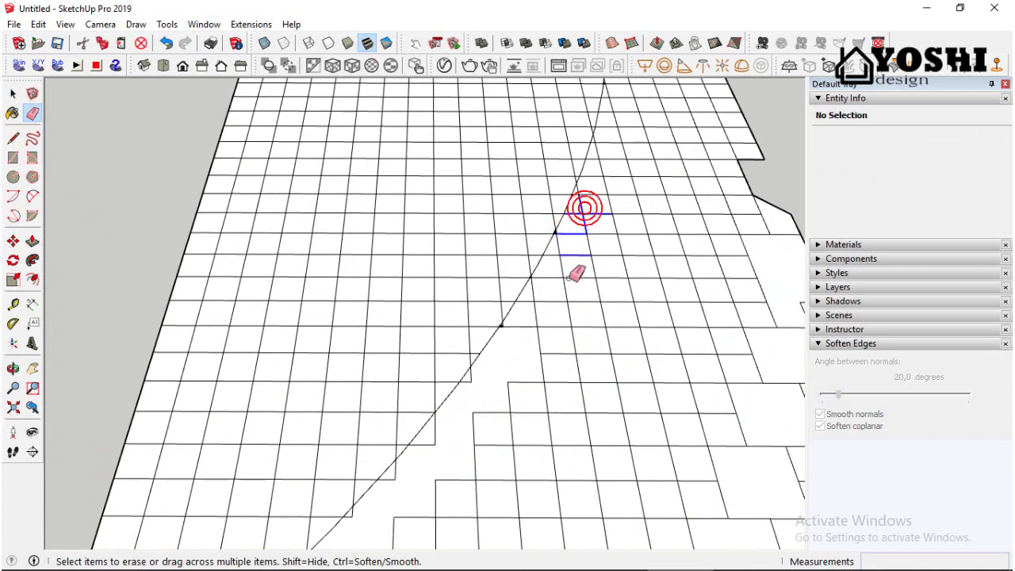
{"action": "left_click_drag", "start_coordinate": [527, 344], "coordinate": [523, 345]}
{"action": "scroll", "coordinate": [515, 346], "scroll_direction": "down", "scroll_amount": 2}
{"action": "scroll", "coordinate": [603, 174], "scroll_direction": "up", "scroll_amount": 2}
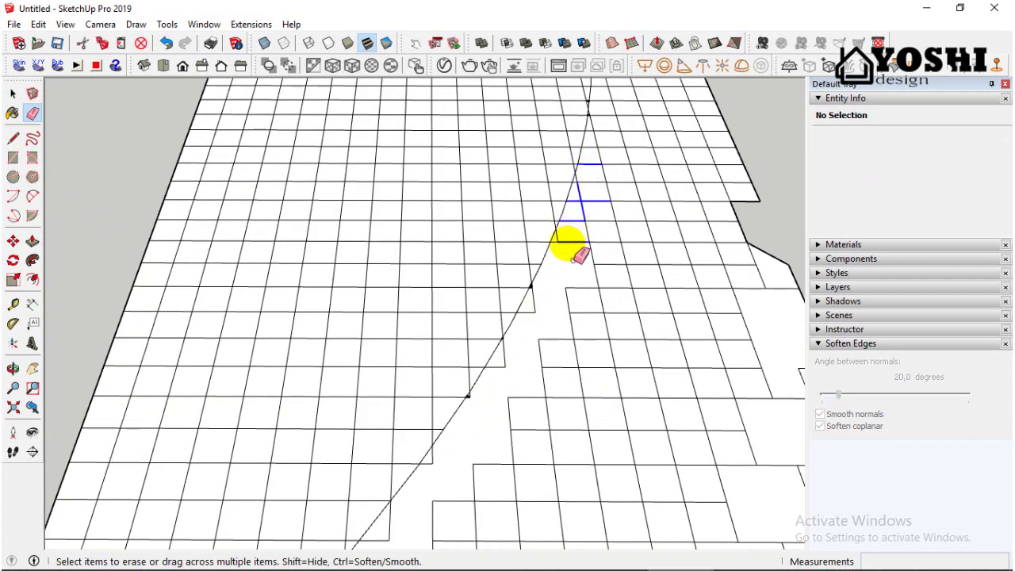
{"action": "left_click_drag", "start_coordinate": [531, 341], "coordinate": [498, 385]}
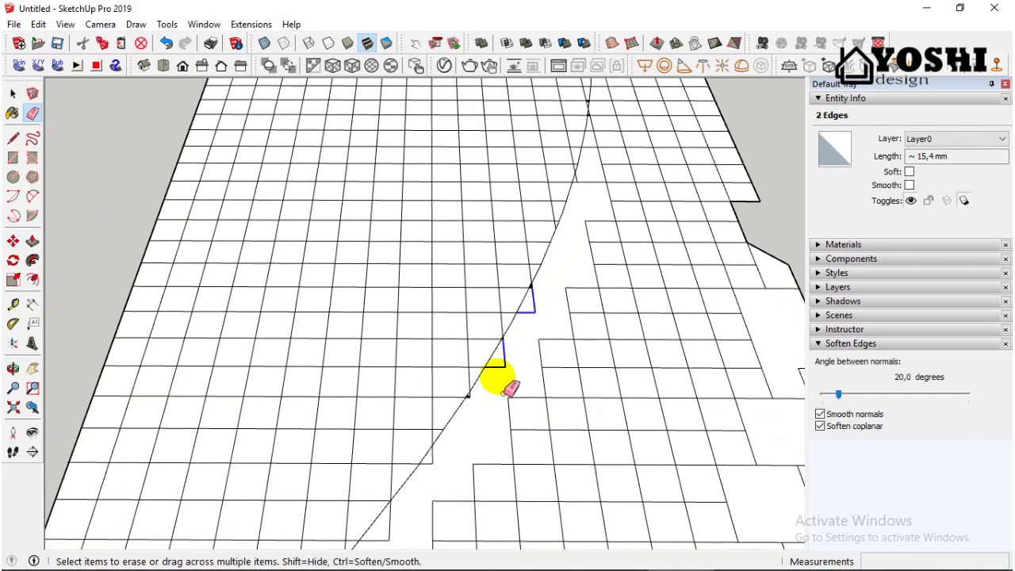
{"action": "scroll", "coordinate": [561, 215], "scroll_direction": "down", "scroll_amount": 2}
{"action": "scroll", "coordinate": [602, 173], "scroll_direction": "up", "scroll_amount": 2}
{"action": "left_click_drag", "start_coordinate": [560, 304], "coordinate": [558, 307]}
{"action": "scroll", "coordinate": [575, 196], "scroll_direction": "down", "scroll_amount": 2}
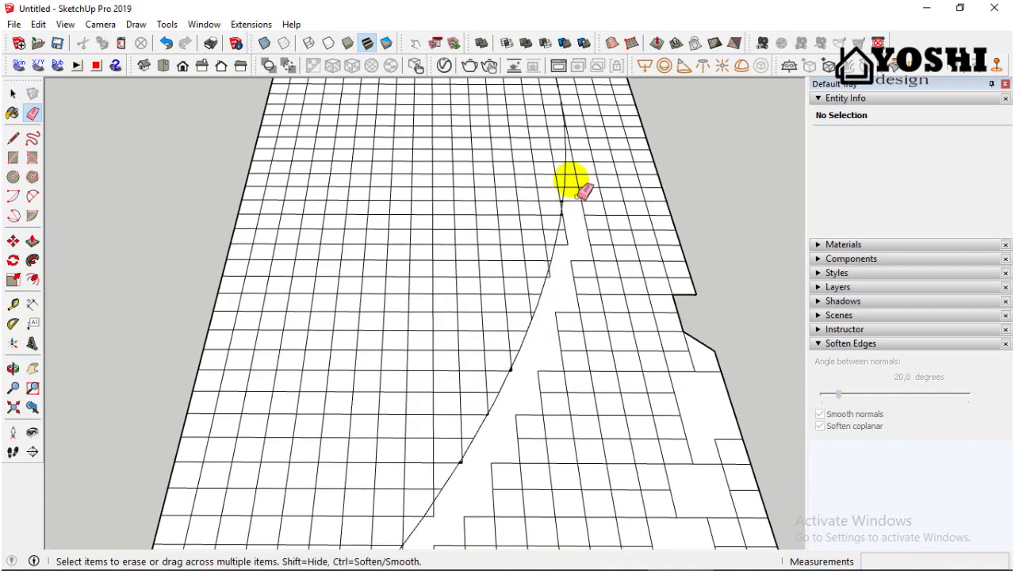
{"action": "scroll", "coordinate": [579, 186], "scroll_direction": "up", "scroll_amount": 1}
{"action": "left_click_drag", "start_coordinate": [581, 178], "coordinate": [570, 255]}
{"action": "scroll", "coordinate": [574, 281], "scroll_direction": "down", "scroll_amount": 3}
{"action": "scroll", "coordinate": [579, 212], "scroll_direction": "up", "scroll_amount": 2}
{"action": "scroll", "coordinate": [601, 221], "scroll_direction": "up", "scroll_amount": 2}
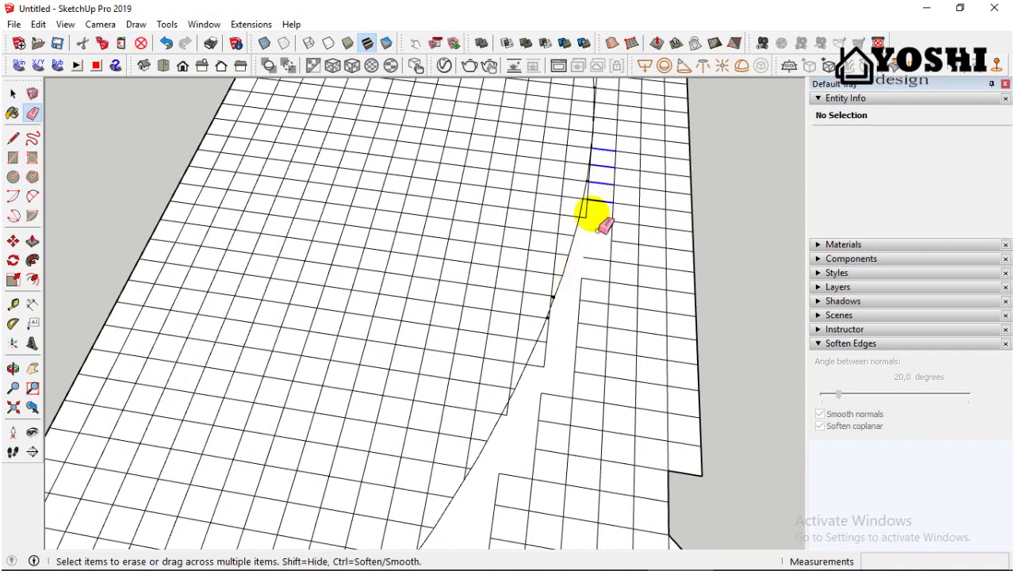
Erase the merged face between the arc and the remaining outer grid cells
{"action": "left_click", "coordinate": [13, 94]}
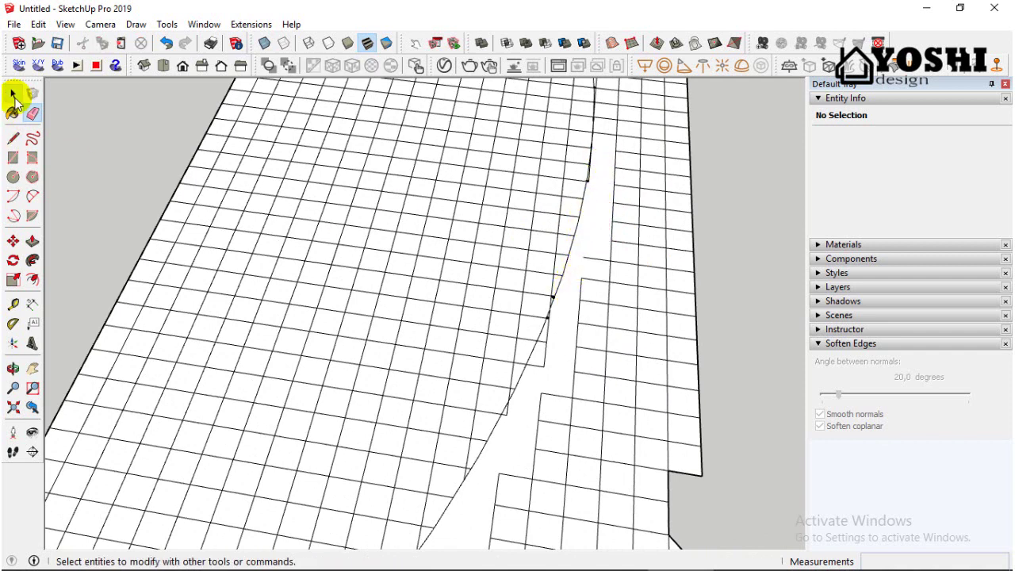
{"action": "right_click", "coordinate": [610, 226]}
{"action": "left_click", "coordinate": [634, 238]}
{"action": "scroll", "coordinate": [544, 312], "scroll_direction": "down", "scroll_amount": 2}
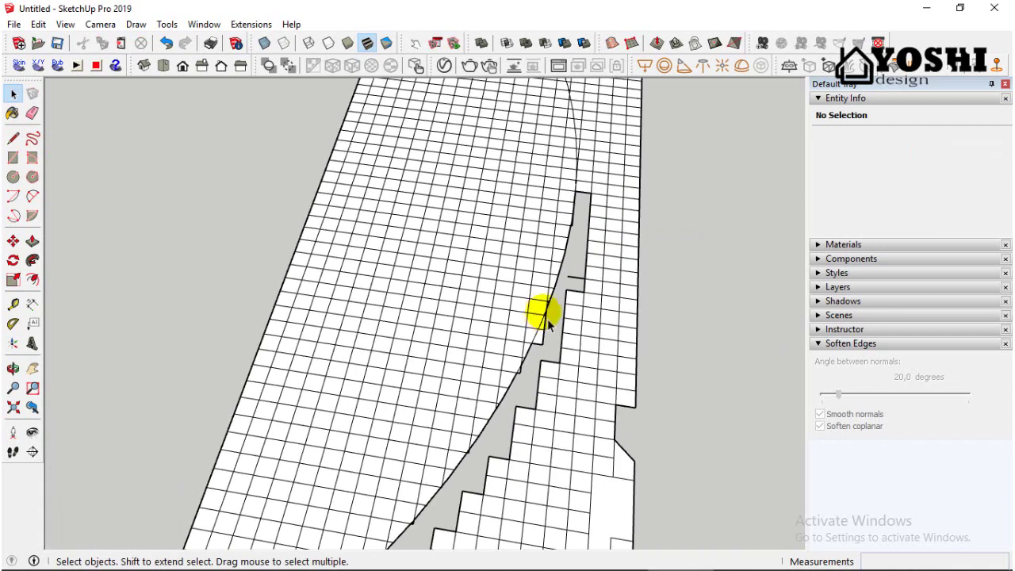
{"action": "scroll", "coordinate": [430, 220], "scroll_direction": "down", "scroll_amount": 3}
Erase the grid edges touching the outer side of the arc just above the existing gap, around the strip's middle
{"action": "left_click", "coordinate": [31, 113]}
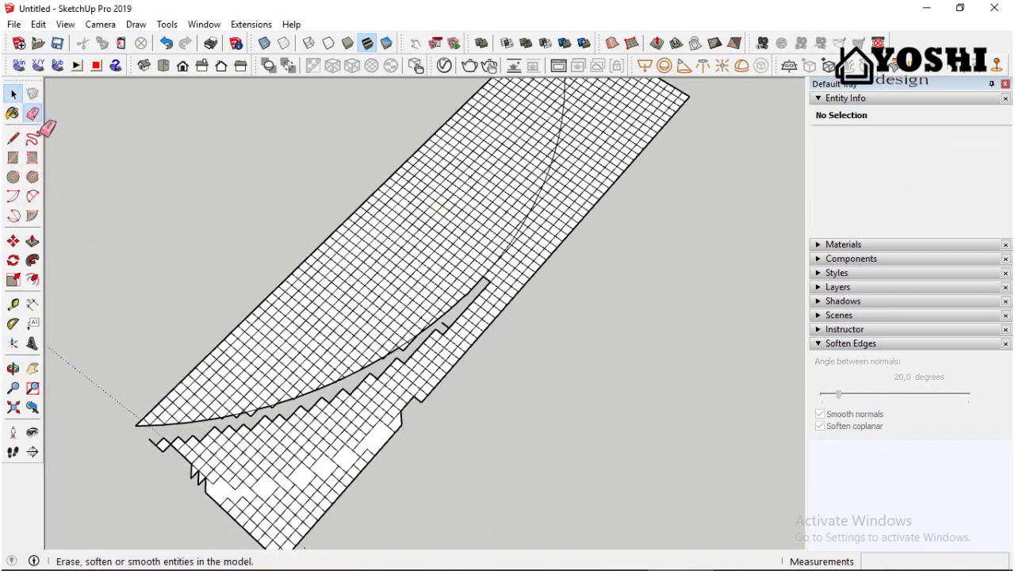
{"action": "scroll", "coordinate": [507, 266], "scroll_direction": "up", "scroll_amount": 3}
{"action": "scroll", "coordinate": [515, 213], "scroll_direction": "up", "scroll_amount": 2}
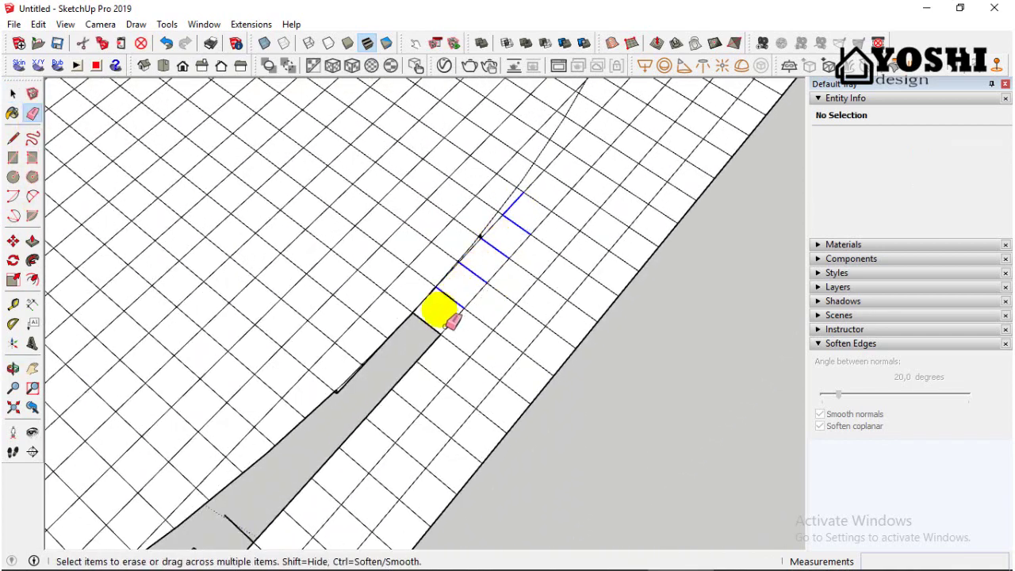
{"action": "left_click_drag", "start_coordinate": [449, 317], "coordinate": [424, 347]}
{"action": "scroll", "coordinate": [524, 206], "scroll_direction": "up", "scroll_amount": 2}
{"action": "scroll", "coordinate": [430, 296], "scroll_direction": "up", "scroll_amount": 3}
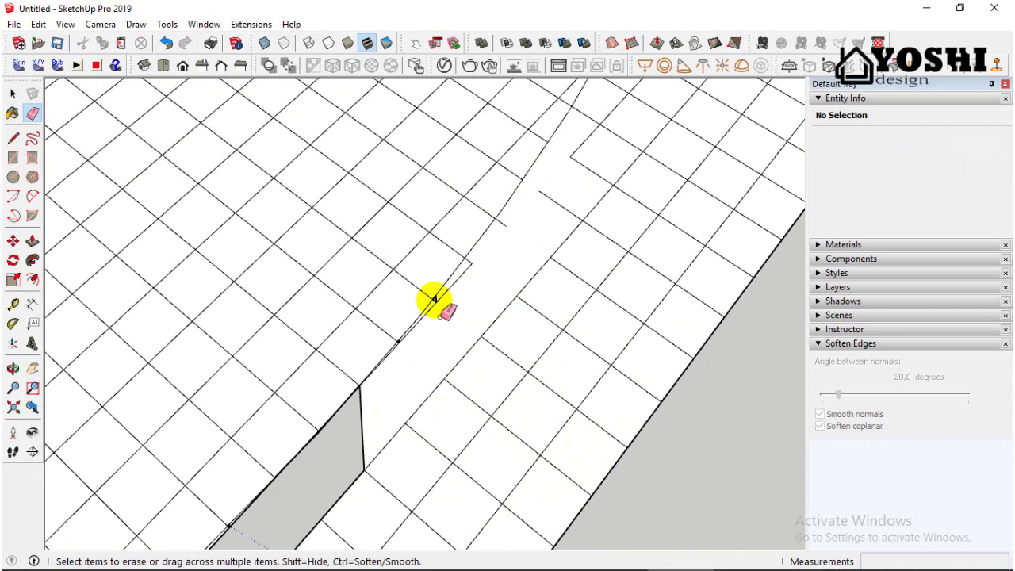
{"action": "left_click_drag", "start_coordinate": [450, 309], "coordinate": [373, 406]}
{"action": "left_click", "coordinate": [353, 404]}
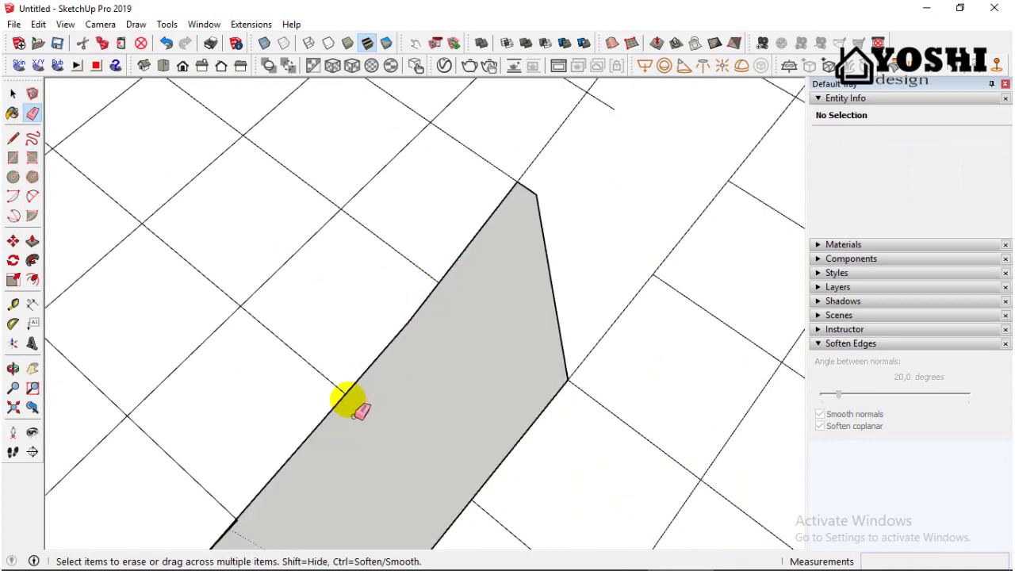
{"action": "scroll", "coordinate": [480, 317], "scroll_direction": "down", "scroll_amount": 6}
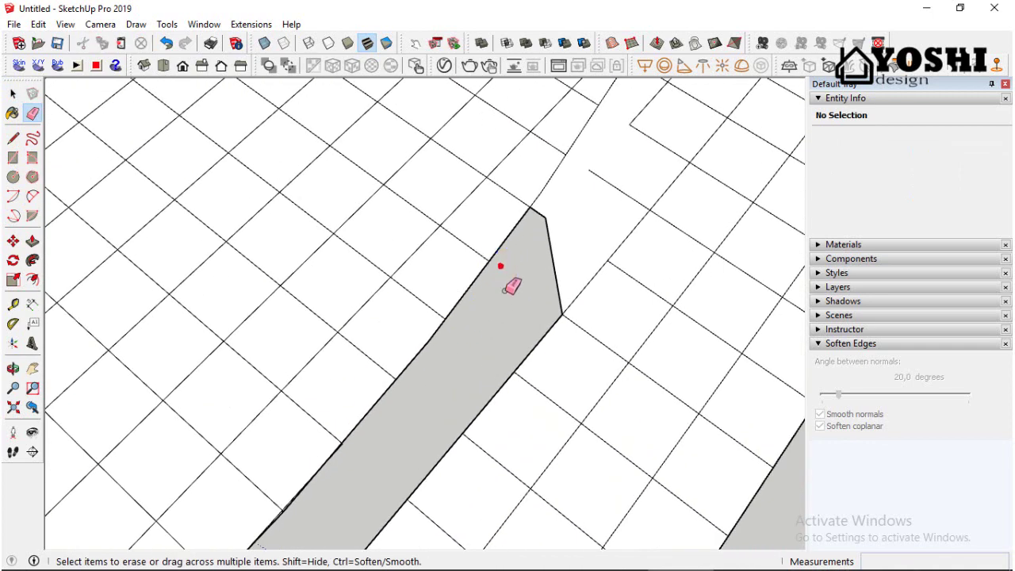
Erase the next grid edges along the arc's outer side, continuing from the gap's end towards the strip's upper half
{"action": "scroll", "coordinate": [567, 210], "scroll_direction": "up", "scroll_amount": 3}
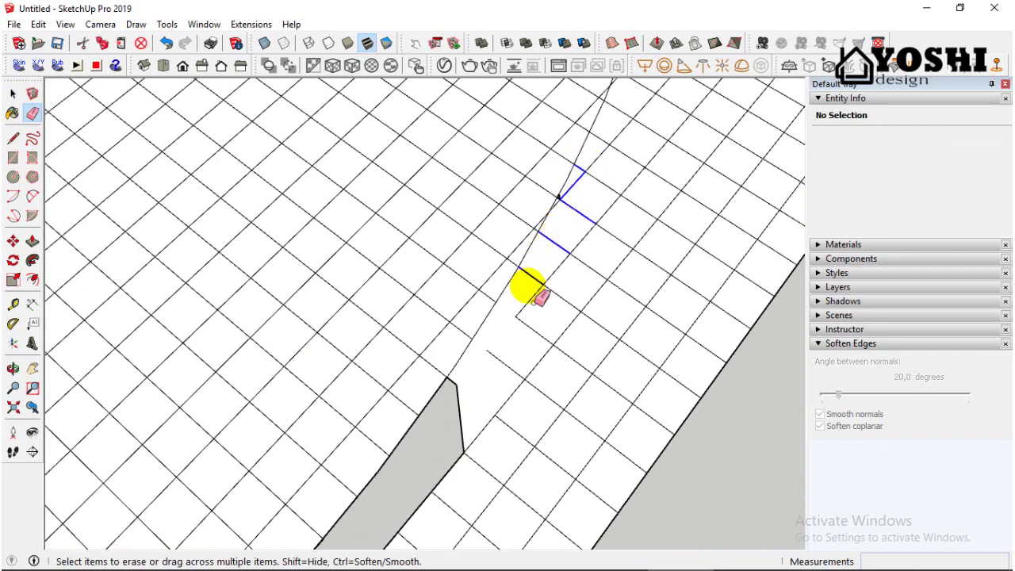
{"action": "left_click_drag", "start_coordinate": [611, 123], "coordinate": [590, 226]}
{"action": "scroll", "coordinate": [591, 226], "scroll_direction": "down", "scroll_amount": 2}
{"action": "scroll", "coordinate": [629, 132], "scroll_direction": "up", "scroll_amount": 1}
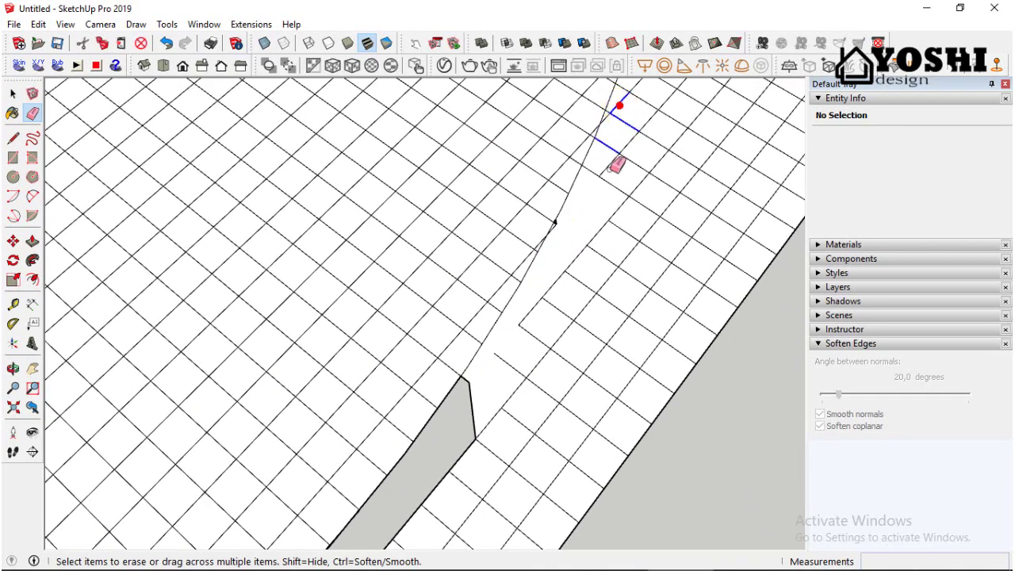
{"action": "scroll", "coordinate": [607, 203], "scroll_direction": "down", "scroll_amount": 4}
{"action": "scroll", "coordinate": [630, 129], "scroll_direction": "up", "scroll_amount": 2}
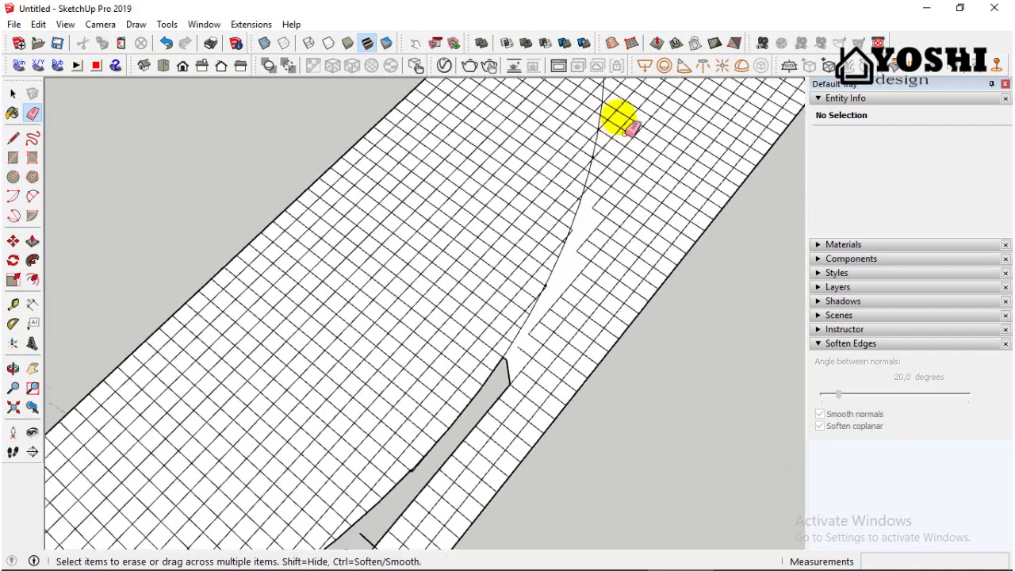
Erase the grid edges touching the outer side of the arc along its upper half
{"action": "scroll", "coordinate": [613, 122], "scroll_direction": "up", "scroll_amount": 1}
{"action": "left_click_drag", "start_coordinate": [610, 107], "coordinate": [609, 156]}
{"action": "left_click_drag", "start_coordinate": [587, 206], "coordinate": [585, 226]}
{"action": "scroll", "coordinate": [584, 233], "scroll_direction": "down", "scroll_amount": 2}
{"action": "scroll", "coordinate": [602, 105], "scroll_direction": "up", "scroll_amount": 2}
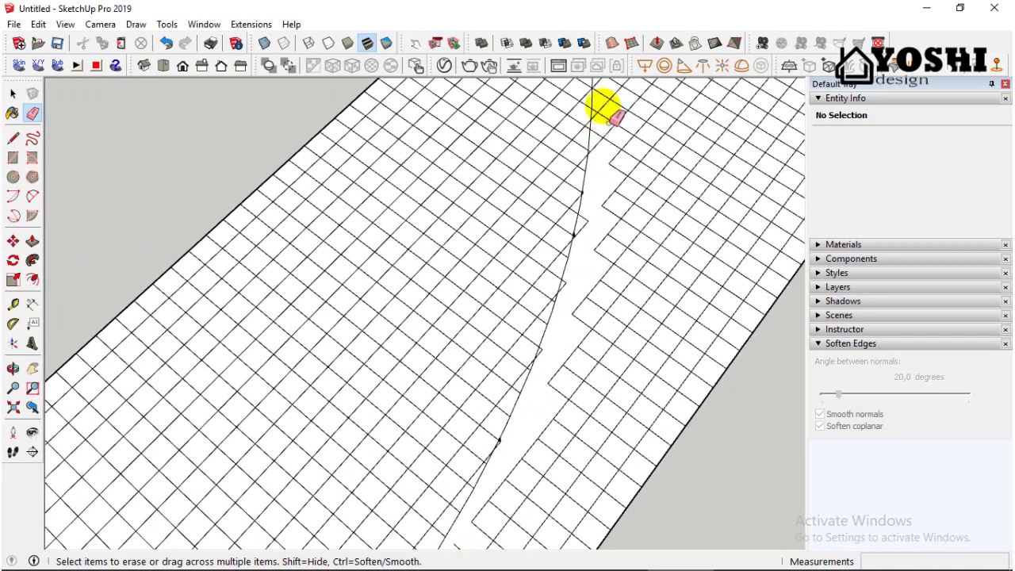
Erase the remaining grid edges touching the arc's outer side up to its upper end at the strip's corner
{"action": "left_click_drag", "start_coordinate": [604, 169], "coordinate": [596, 190]}
{"action": "scroll", "coordinate": [596, 194], "scroll_direction": "down", "scroll_amount": 3}
{"action": "scroll", "coordinate": [602, 117], "scroll_direction": "up", "scroll_amount": 2}
{"action": "left_click_drag", "start_coordinate": [603, 110], "coordinate": [611, 173]}
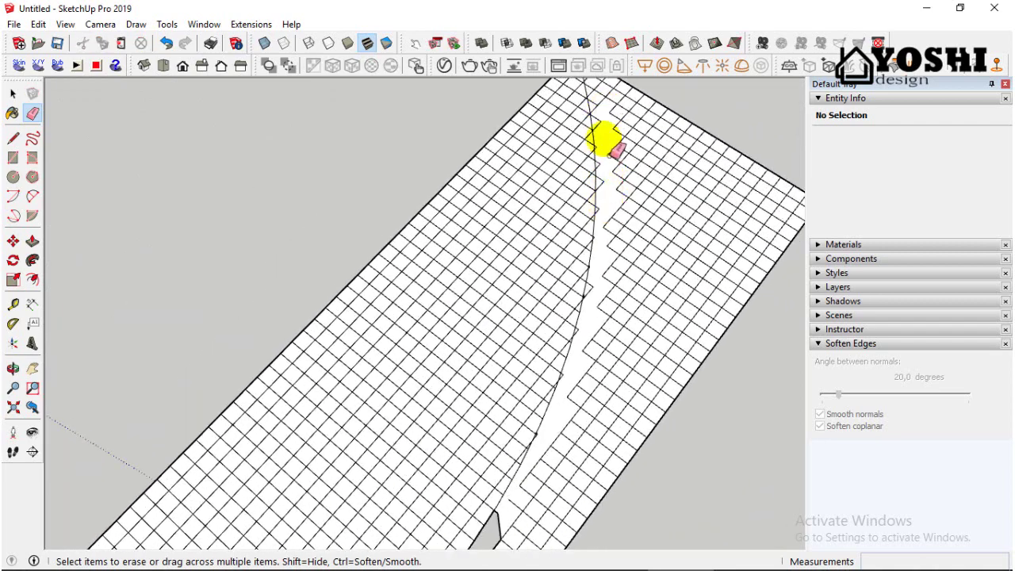
{"action": "scroll", "coordinate": [606, 175], "scroll_direction": "down", "scroll_amount": 3}
{"action": "scroll", "coordinate": [595, 132], "scroll_direction": "up", "scroll_amount": 2}
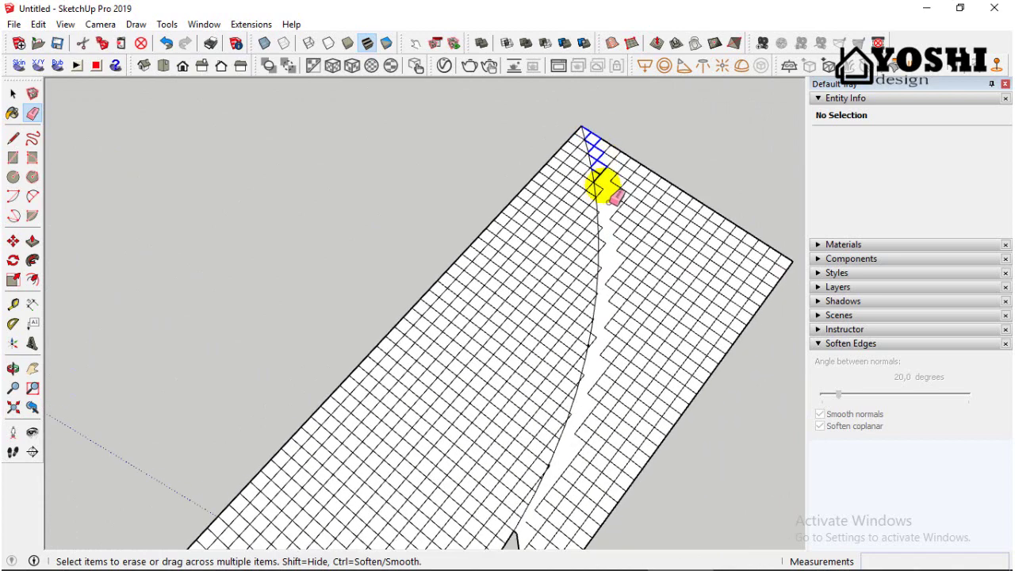
Erase the merged face between the arc's upper half and the outer grid cells
{"action": "left_click", "coordinate": [12, 94]}
{"action": "scroll", "coordinate": [577, 265], "scroll_direction": "up", "scroll_amount": 2}
{"action": "right_click", "coordinate": [575, 267]}
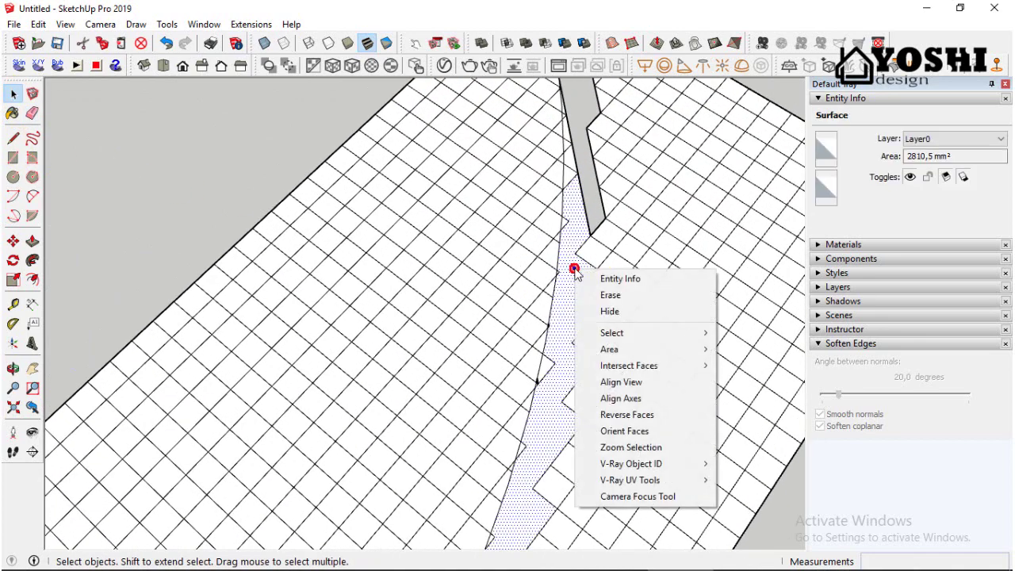
{"action": "left_click", "coordinate": [604, 293]}
{"action": "scroll", "coordinate": [581, 243], "scroll_direction": "up", "scroll_amount": 1}
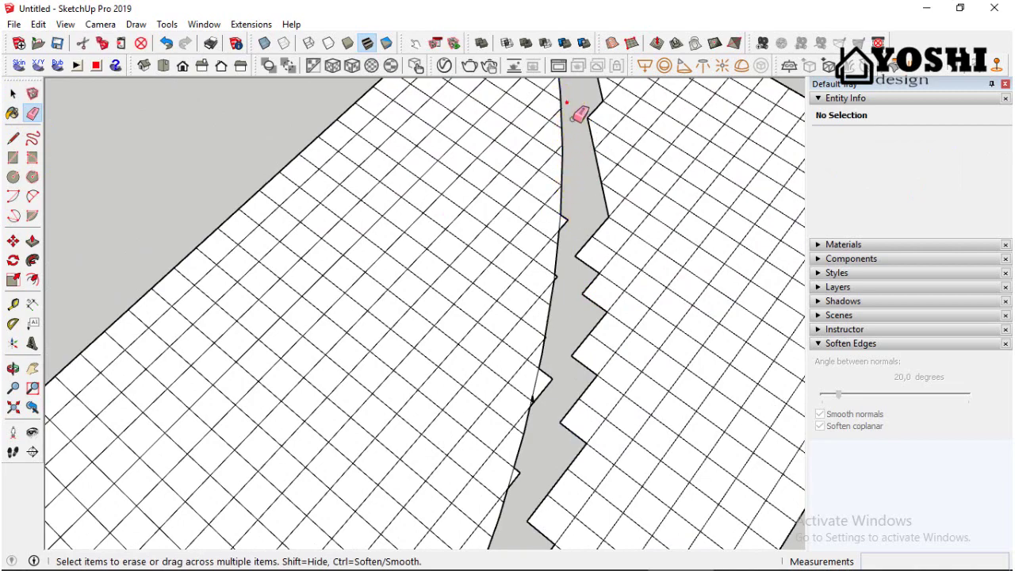
Erase the small cell corners that protrude past the arc near its upper end
{"action": "scroll", "coordinate": [578, 238], "scroll_direction": "down", "scroll_amount": 2}
{"action": "scroll", "coordinate": [566, 148], "scroll_direction": "up", "scroll_amount": 8}
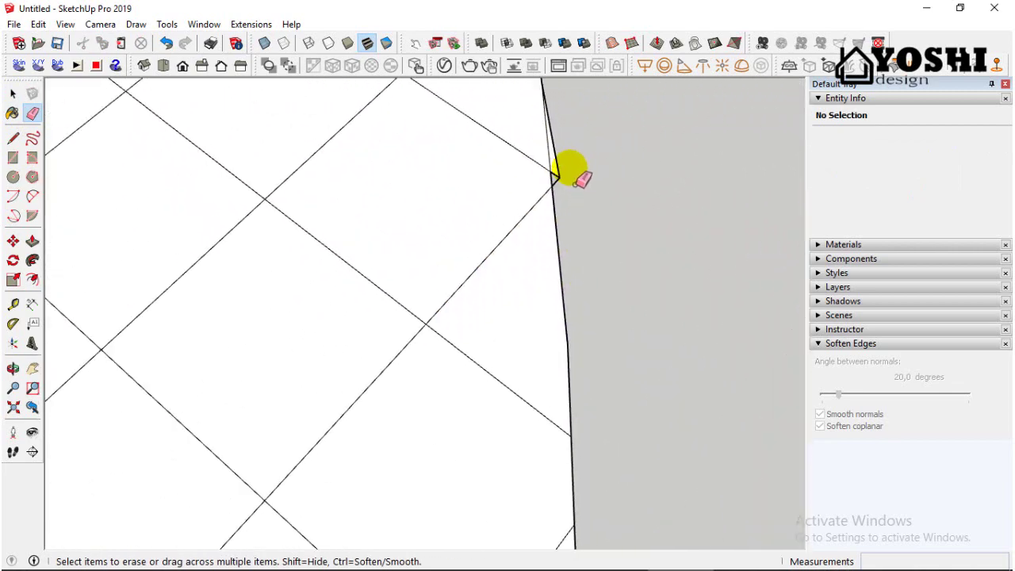
{"action": "scroll", "coordinate": [591, 234], "scroll_direction": "down", "scroll_amount": 5}
{"action": "scroll", "coordinate": [589, 385], "scroll_direction": "up", "scroll_amount": 3}
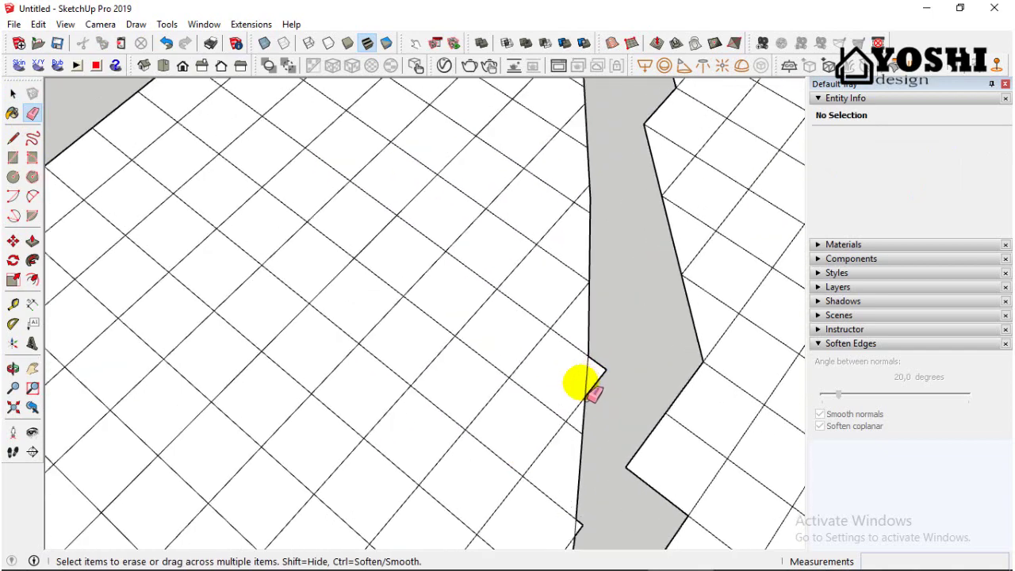
{"action": "scroll", "coordinate": [618, 388], "scroll_direction": "down", "scroll_amount": 2}
{"action": "scroll", "coordinate": [578, 453], "scroll_direction": "up", "scroll_amount": 4}
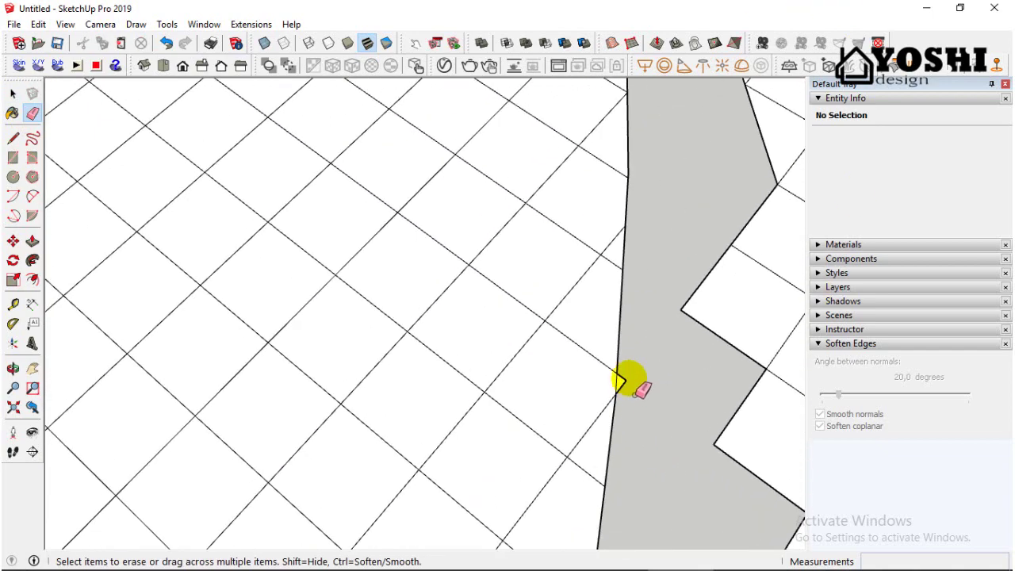
{"action": "scroll", "coordinate": [625, 376], "scroll_direction": "down", "scroll_amount": 3}
{"action": "scroll", "coordinate": [634, 412], "scroll_direction": "up", "scroll_amount": 5}
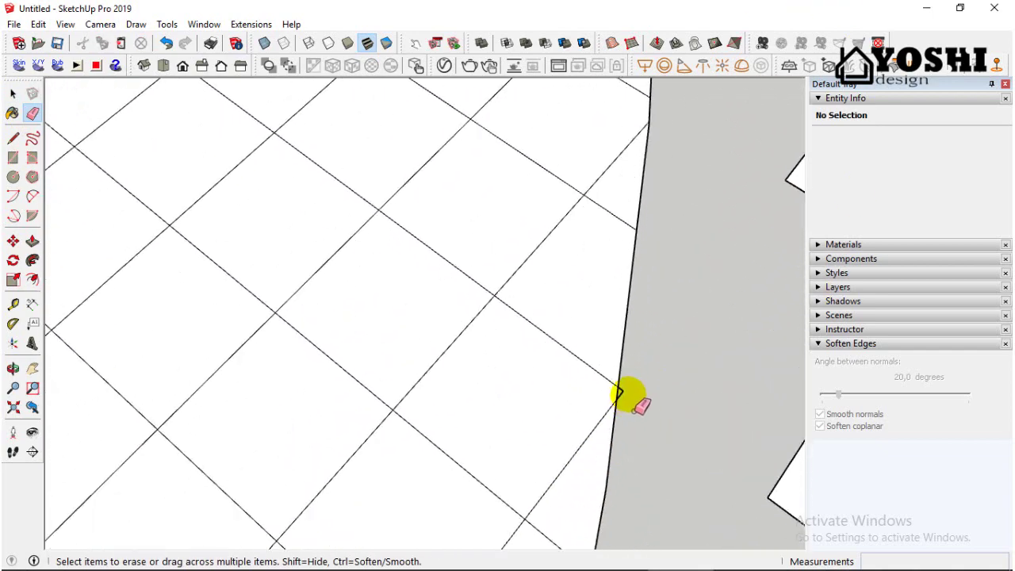
Erase the protruding cell corners along the arc from its upper part down to the strip's middle
{"action": "scroll", "coordinate": [634, 405], "scroll_direction": "down", "scroll_amount": 3}
{"action": "scroll", "coordinate": [650, 415], "scroll_direction": "up", "scroll_amount": 4}
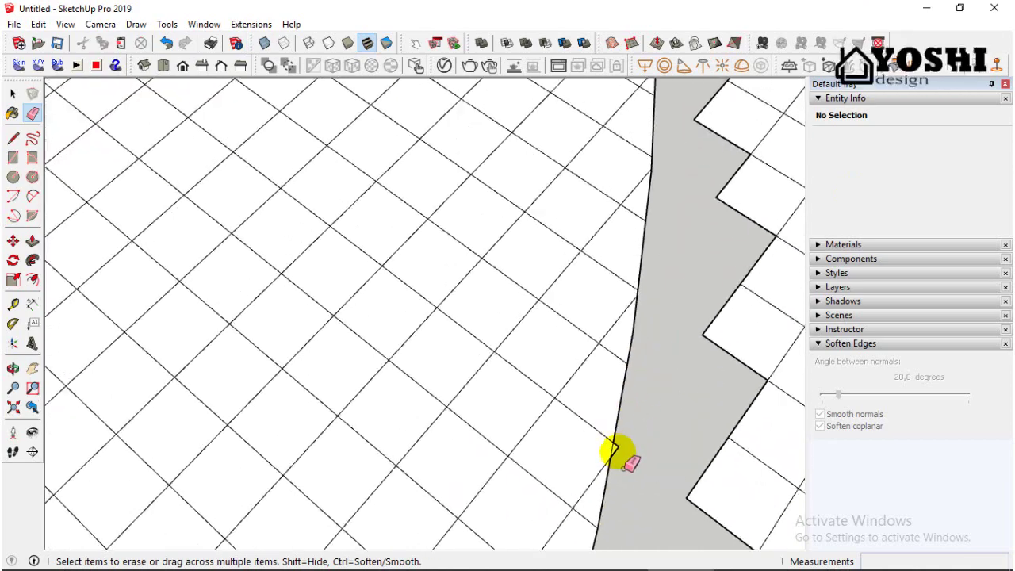
{"action": "scroll", "coordinate": [634, 444], "scroll_direction": "down", "scroll_amount": 3}
{"action": "scroll", "coordinate": [658, 385], "scroll_direction": "up", "scroll_amount": 3}
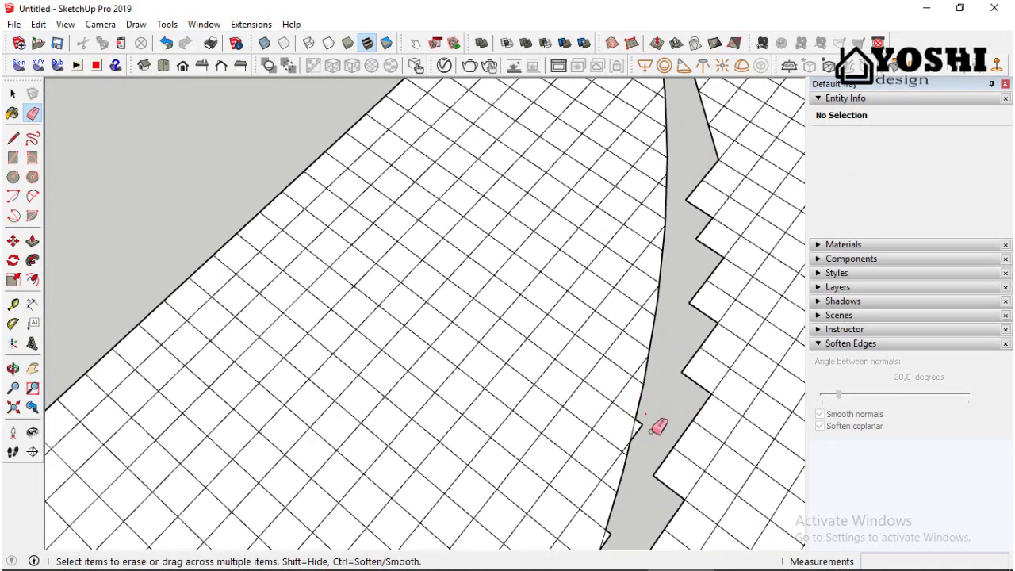
{"action": "scroll", "coordinate": [627, 510], "scroll_direction": "up", "scroll_amount": 3}
{"action": "scroll", "coordinate": [665, 346], "scroll_direction": "down", "scroll_amount": 4}
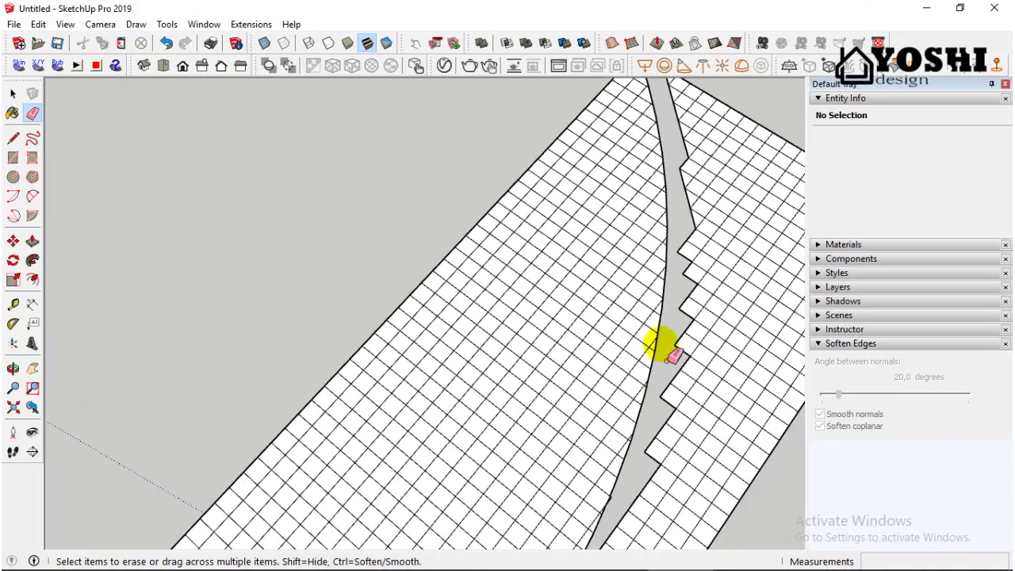
{"action": "scroll", "coordinate": [630, 435], "scroll_direction": "up", "scroll_amount": 5}
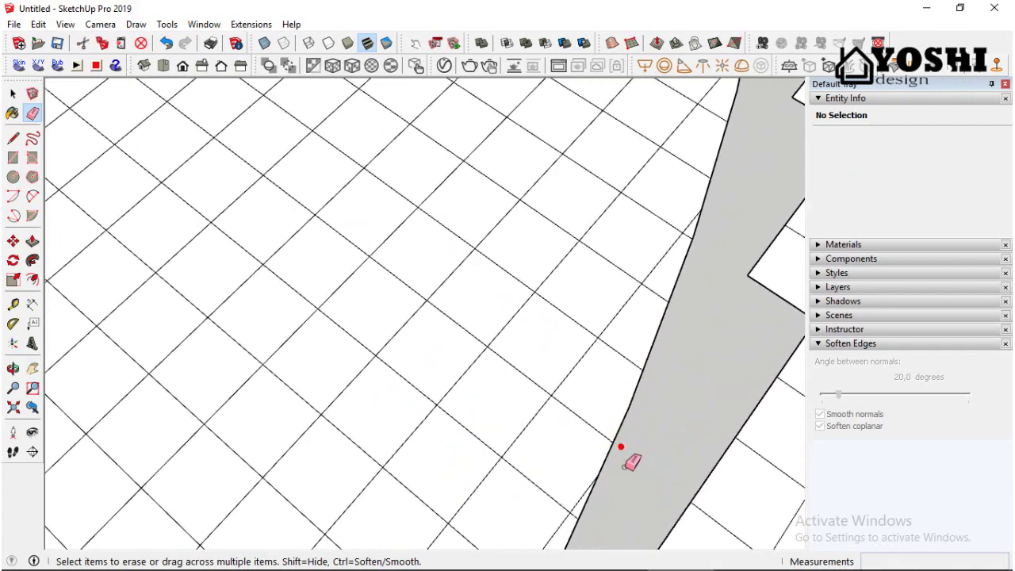
{"action": "scroll", "coordinate": [672, 271], "scroll_direction": "down", "scroll_amount": 5}
{"action": "scroll", "coordinate": [600, 465], "scroll_direction": "up", "scroll_amount": 5}
{"action": "left_click", "coordinate": [595, 465]}
{"action": "scroll", "coordinate": [650, 348], "scroll_direction": "down", "scroll_amount": 5}
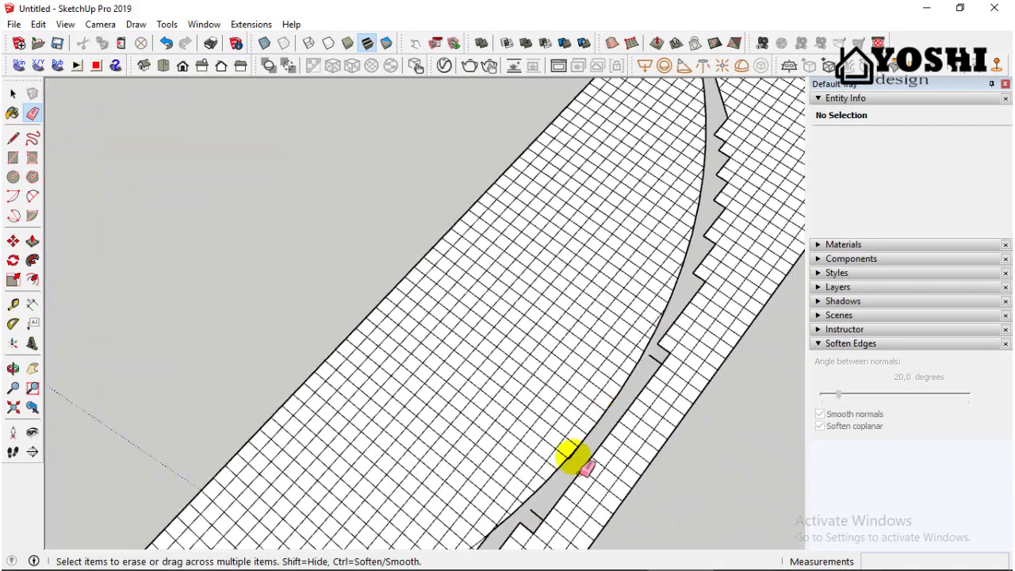
Erase the thin sliver edges and tiny corners lying just outside the arc's middle section
{"action": "scroll", "coordinate": [585, 466], "scroll_direction": "up", "scroll_amount": 6}
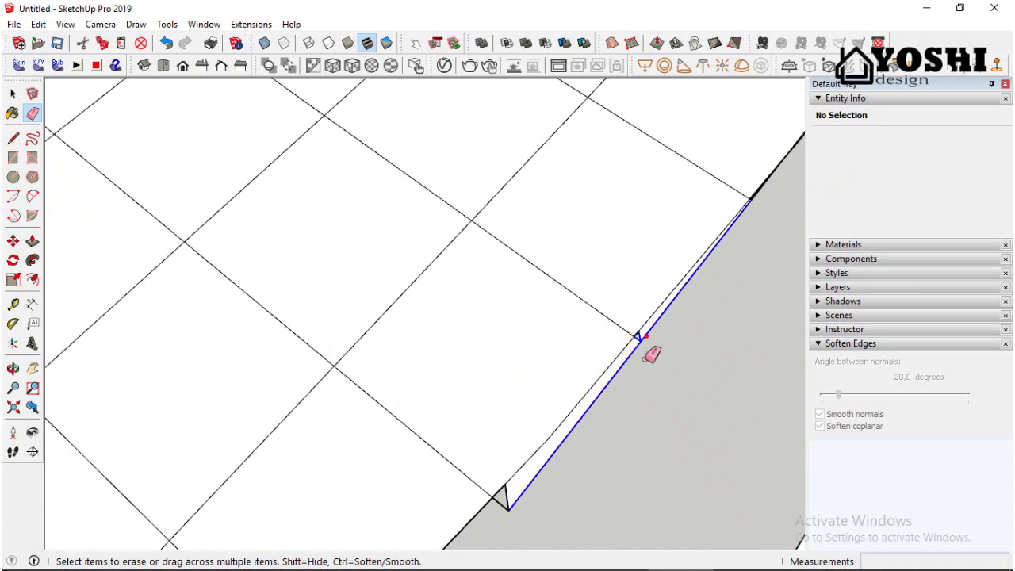
{"action": "left_click_drag", "start_coordinate": [522, 516], "coordinate": [503, 506]}
{"action": "scroll", "coordinate": [516, 514], "scroll_direction": "down", "scroll_amount": 4}
{"action": "scroll", "coordinate": [682, 292], "scroll_direction": "up", "scroll_amount": 6}
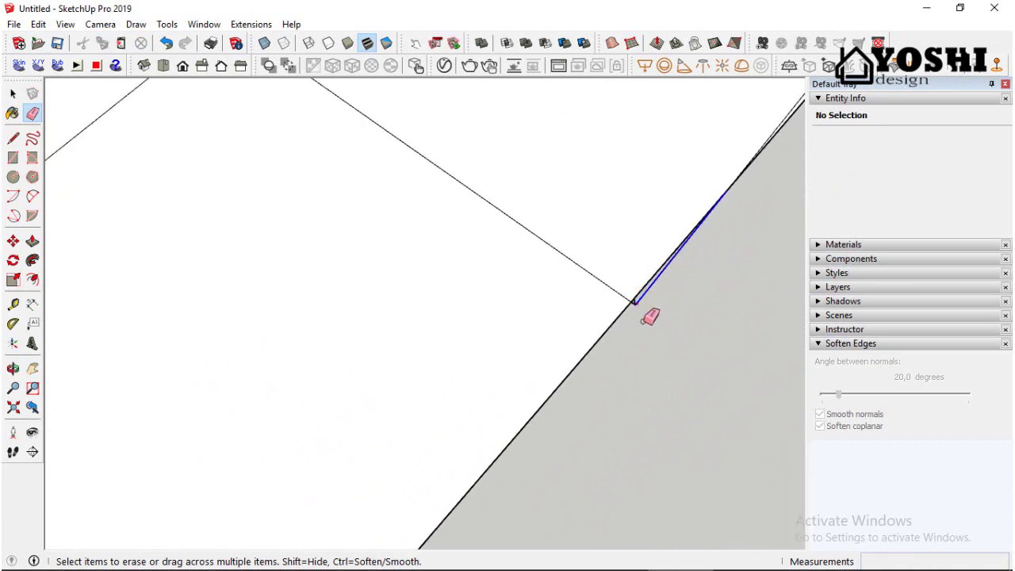
{"action": "scroll", "coordinate": [743, 224], "scroll_direction": "up", "scroll_amount": 4}
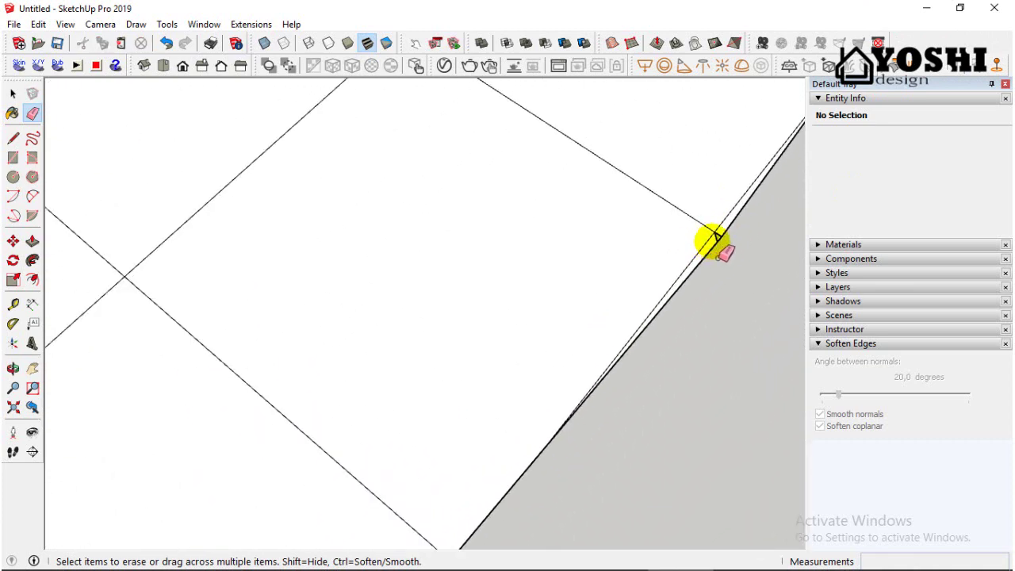
{"action": "scroll", "coordinate": [607, 332], "scroll_direction": "down", "scroll_amount": 5}
{"action": "scroll", "coordinate": [751, 171], "scroll_direction": "up", "scroll_amount": 4}
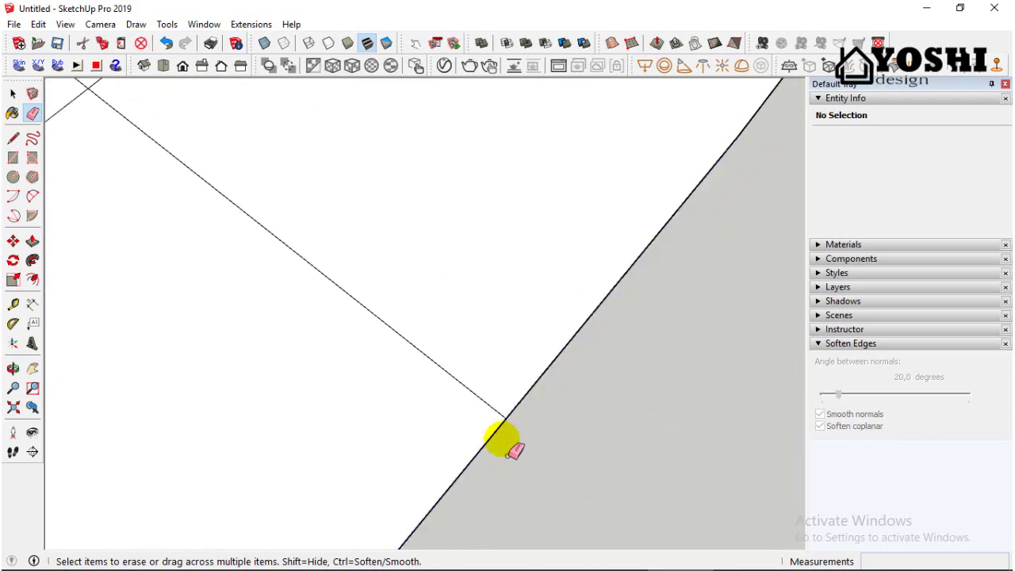
{"action": "scroll", "coordinate": [634, 274], "scroll_direction": "down", "scroll_amount": 5}
{"action": "scroll", "coordinate": [465, 453], "scroll_direction": "up", "scroll_amount": 5}
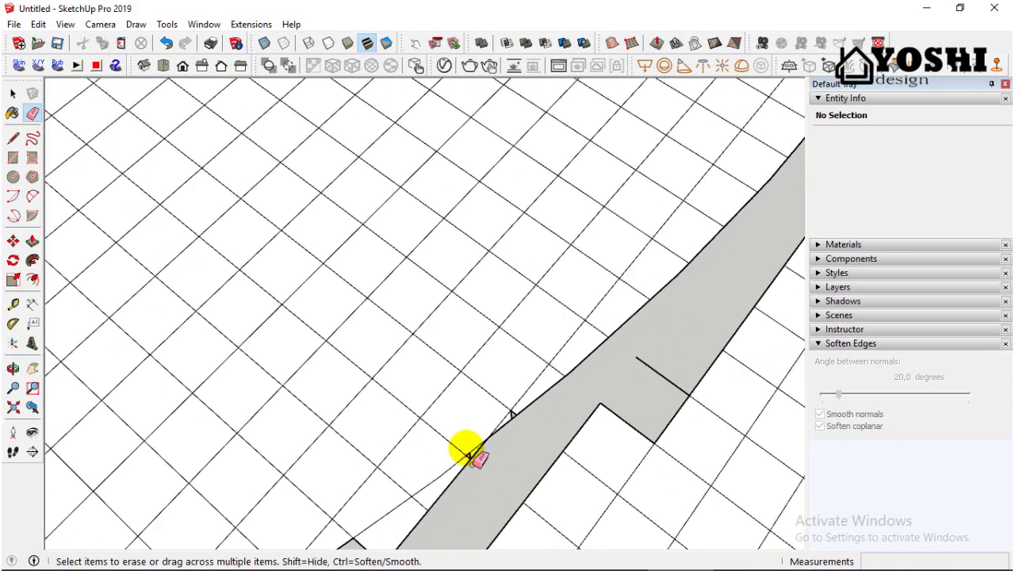
Erase the cell corners sticking out past the arc below its middle
{"action": "scroll", "coordinate": [527, 467], "scroll_direction": "down", "scroll_amount": 3}
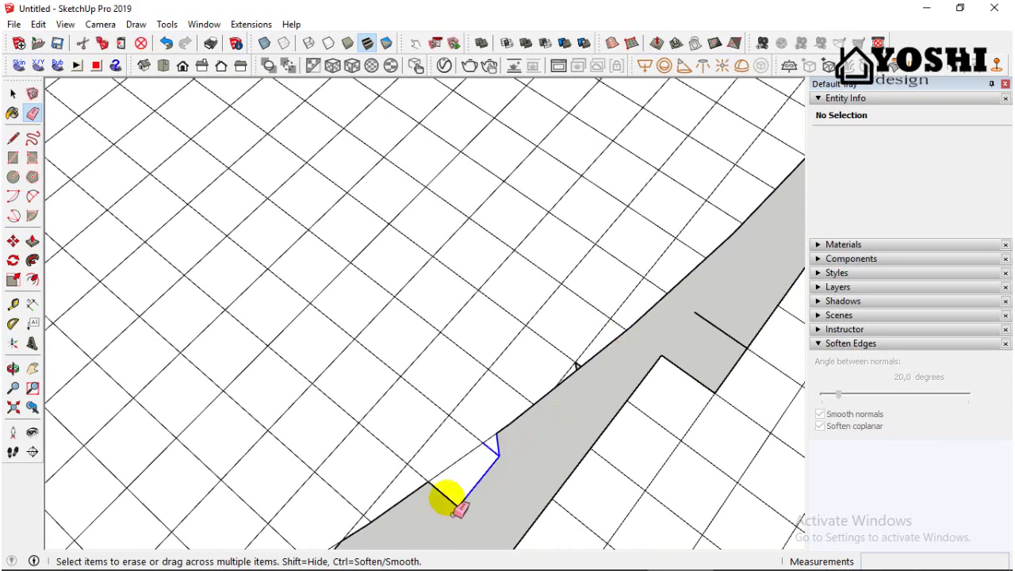
{"action": "scroll", "coordinate": [555, 428], "scroll_direction": "down", "scroll_amount": 3}
{"action": "scroll", "coordinate": [555, 403], "scroll_direction": "up", "scroll_amount": 4}
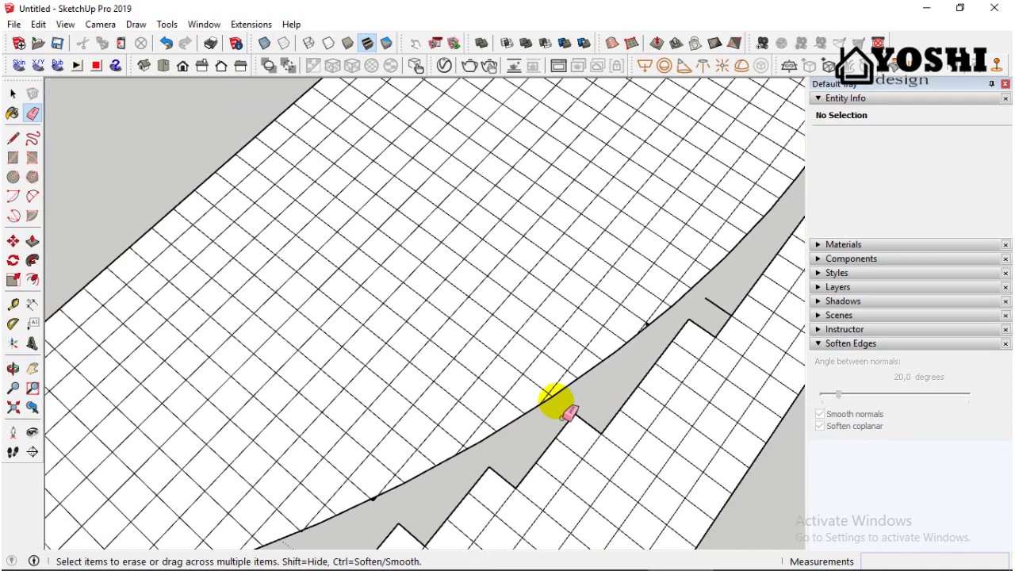
{"action": "scroll", "coordinate": [448, 479], "scroll_direction": "up", "scroll_amount": 2}
{"action": "scroll", "coordinate": [605, 378], "scroll_direction": "down", "scroll_amount": 3}
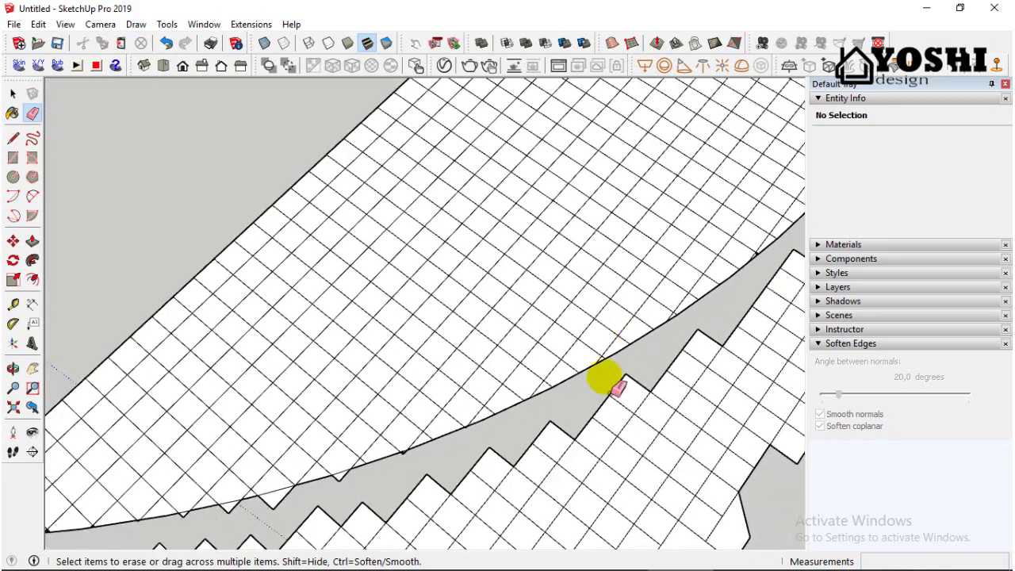
{"action": "scroll", "coordinate": [392, 462], "scroll_direction": "up", "scroll_amount": 3}
{"action": "scroll", "coordinate": [657, 295], "scroll_direction": "down", "scroll_amount": 3}
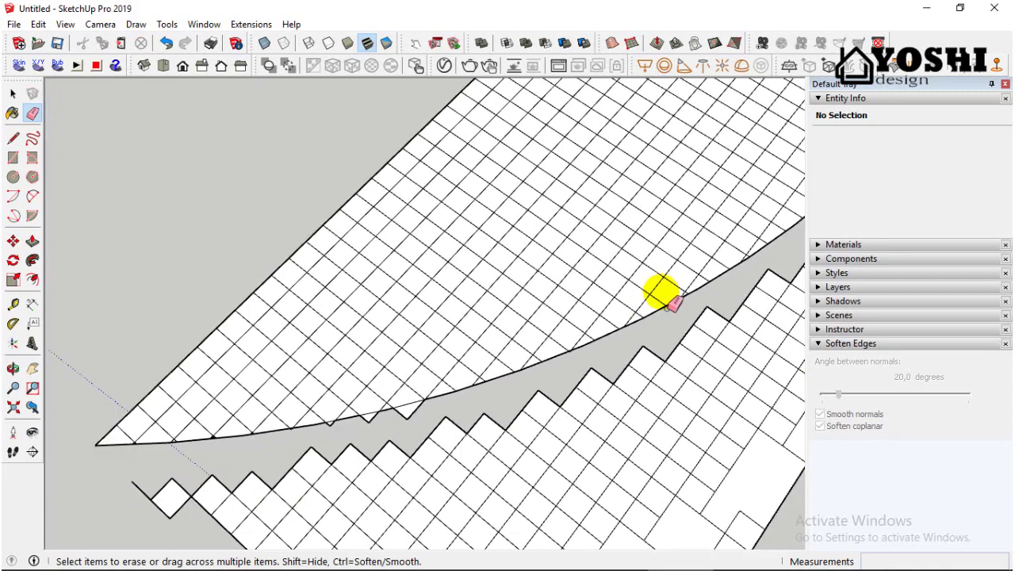
Erase the last cell corners protruding past the arc near its lower end
{"action": "scroll", "coordinate": [328, 430], "scroll_direction": "up", "scroll_amount": 3}
{"action": "scroll", "coordinate": [198, 444], "scroll_direction": "up", "scroll_amount": 3}
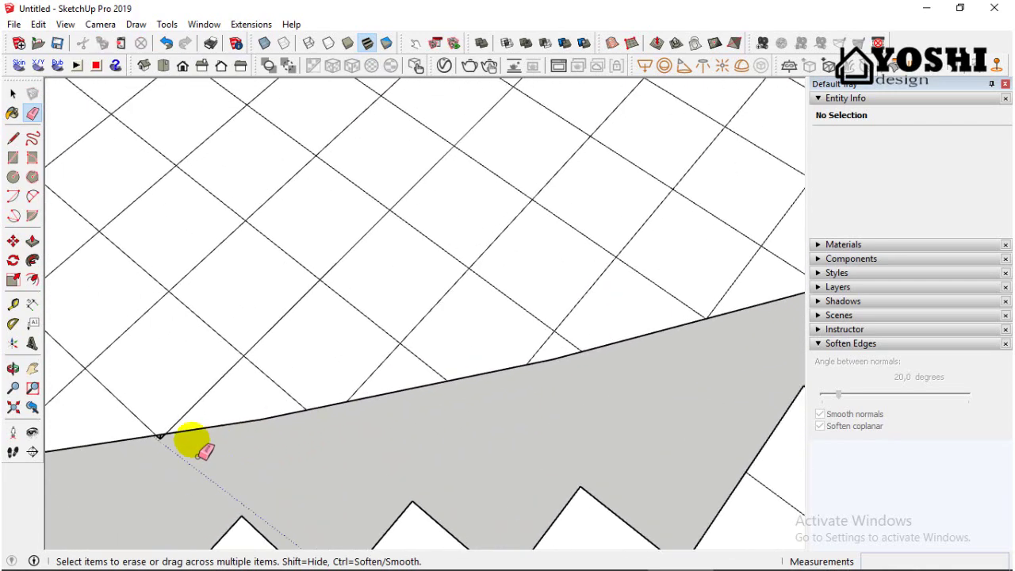
{"action": "scroll", "coordinate": [182, 437], "scroll_direction": "down", "scroll_amount": 3}
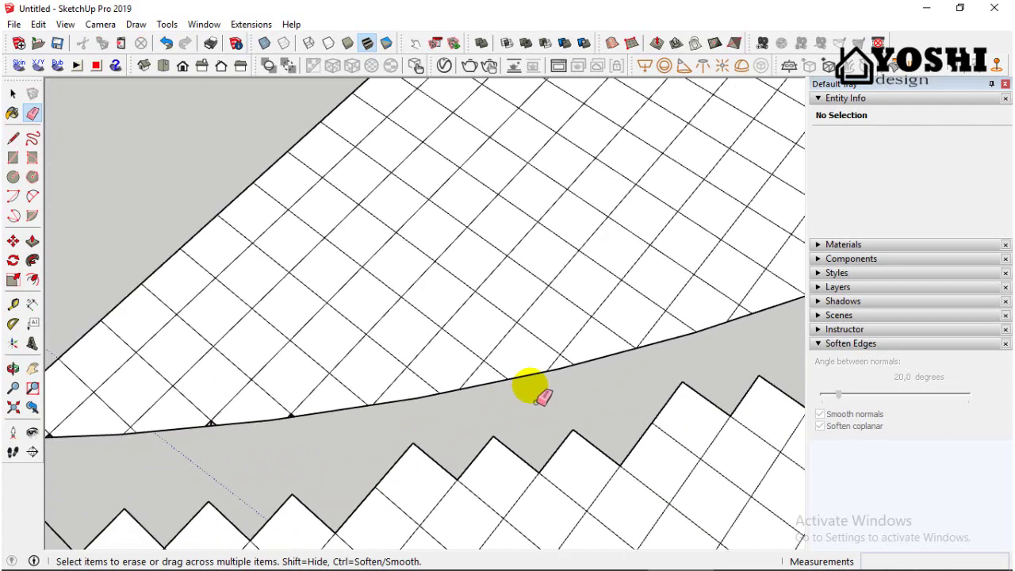
{"action": "scroll", "coordinate": [236, 405], "scroll_direction": "up", "scroll_amount": 2}
Draw a line along the arc across a small triangular hole near its lower end to refill the missing face
{"action": "left_click", "coordinate": [13, 138]}
{"action": "scroll", "coordinate": [475, 404], "scroll_direction": "up", "scroll_amount": 5}
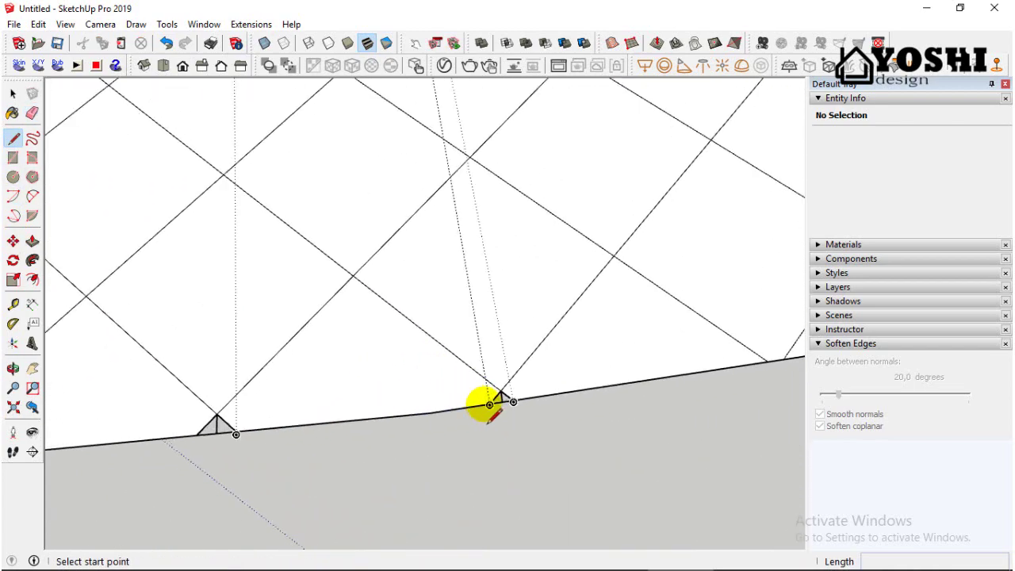
{"action": "left_click", "coordinate": [491, 404]}
{"action": "left_click", "coordinate": [580, 392]}
{"action": "scroll", "coordinate": [634, 364], "scroll_direction": "down", "scroll_amount": 5}
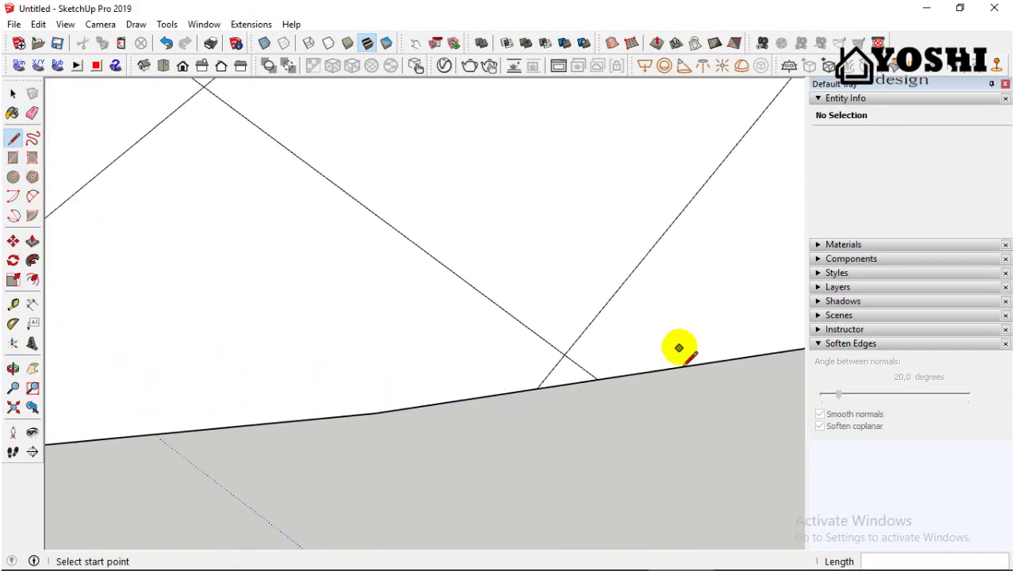
Draw a short line along the arc across a small triangular hole beside its edge to refill the missing face
{"action": "scroll", "coordinate": [273, 399], "scroll_direction": "up", "scroll_amount": 2}
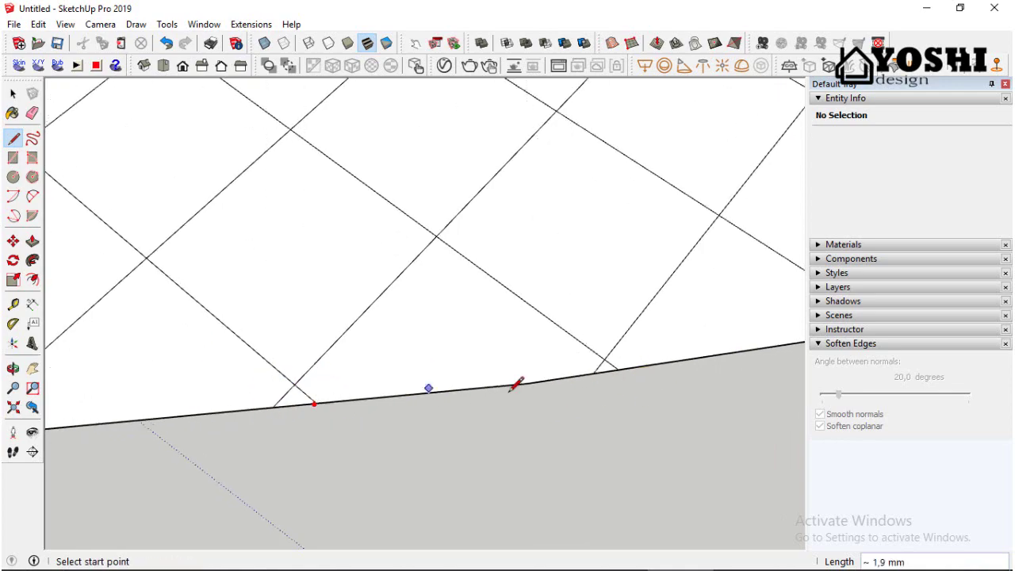
{"action": "scroll", "coordinate": [443, 393], "scroll_direction": "down", "scroll_amount": 4}
{"action": "scroll", "coordinate": [176, 407], "scroll_direction": "up", "scroll_amount": 3}
{"action": "left_click", "coordinate": [183, 422]}
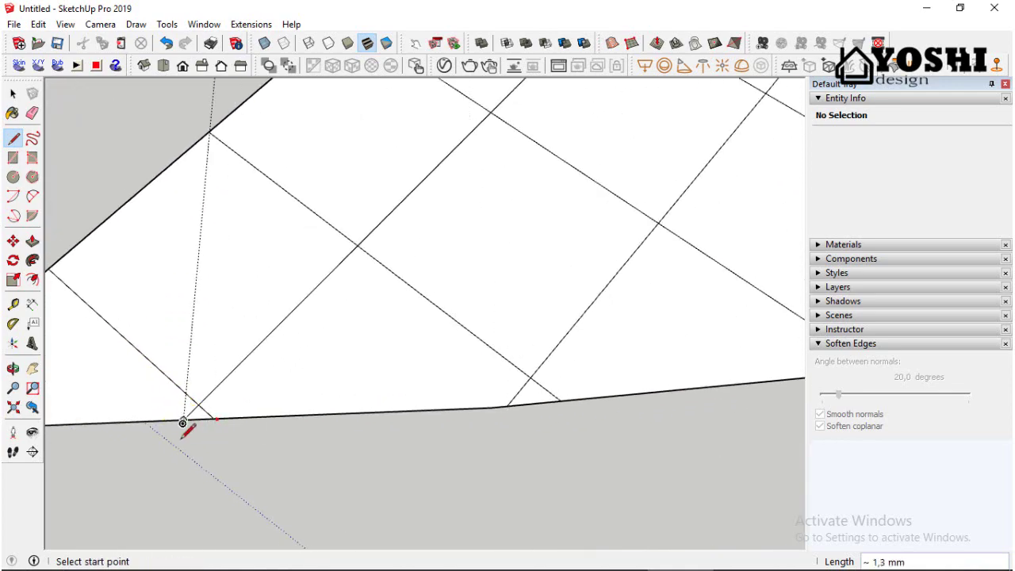
{"action": "scroll", "coordinate": [183, 422], "scroll_direction": "down", "scroll_amount": 8}
{"action": "scroll", "coordinate": [734, 274], "scroll_direction": "up", "scroll_amount": 4}
{"action": "scroll", "coordinate": [295, 381], "scroll_direction": "down", "scroll_amount": 2}
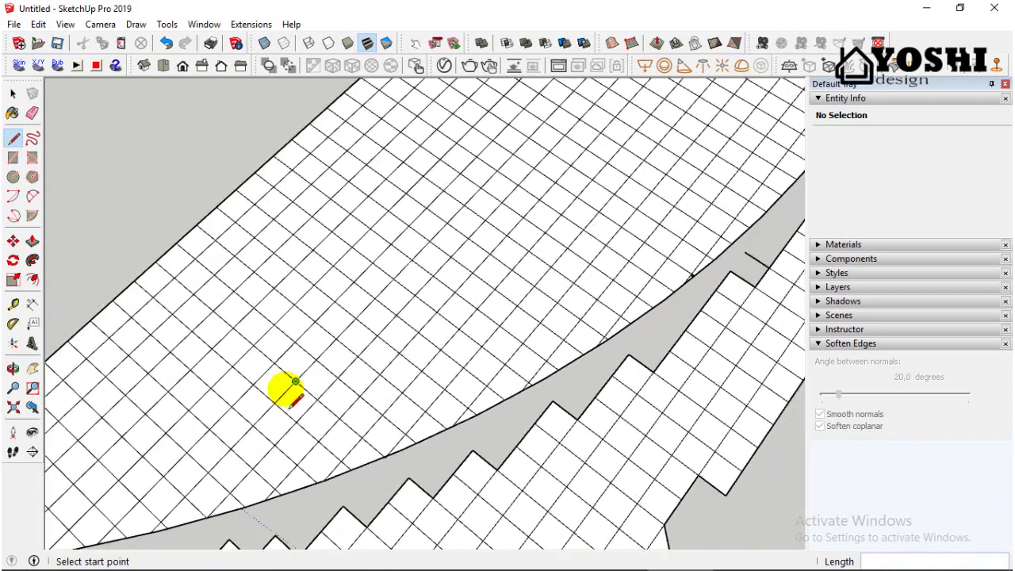
{"action": "scroll", "coordinate": [650, 293], "scroll_direction": "up", "scroll_amount": 6}
{"action": "left_click", "coordinate": [642, 302]}
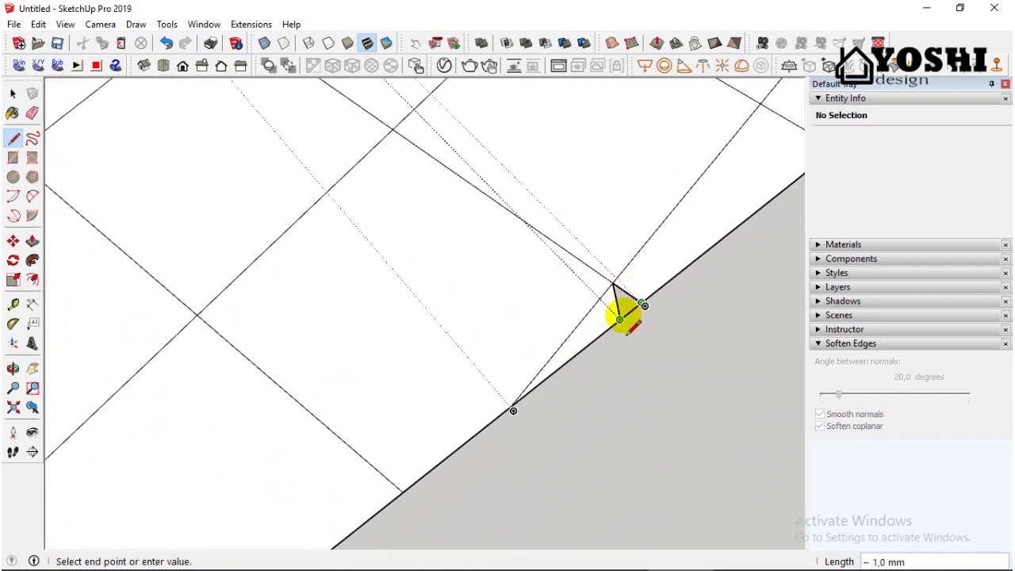
{"action": "left_click", "coordinate": [620, 319]}
{"action": "scroll", "coordinate": [634, 332], "scroll_direction": "down", "scroll_amount": 10}
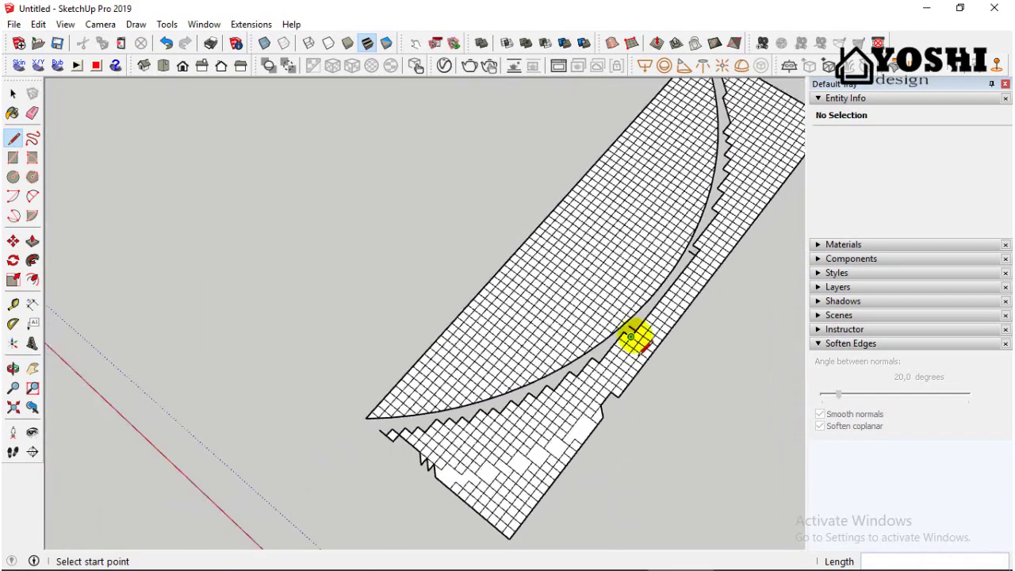
Select all the connected leftover mesh outside the arc and erase it
{"action": "left_click", "coordinate": [11, 115]}
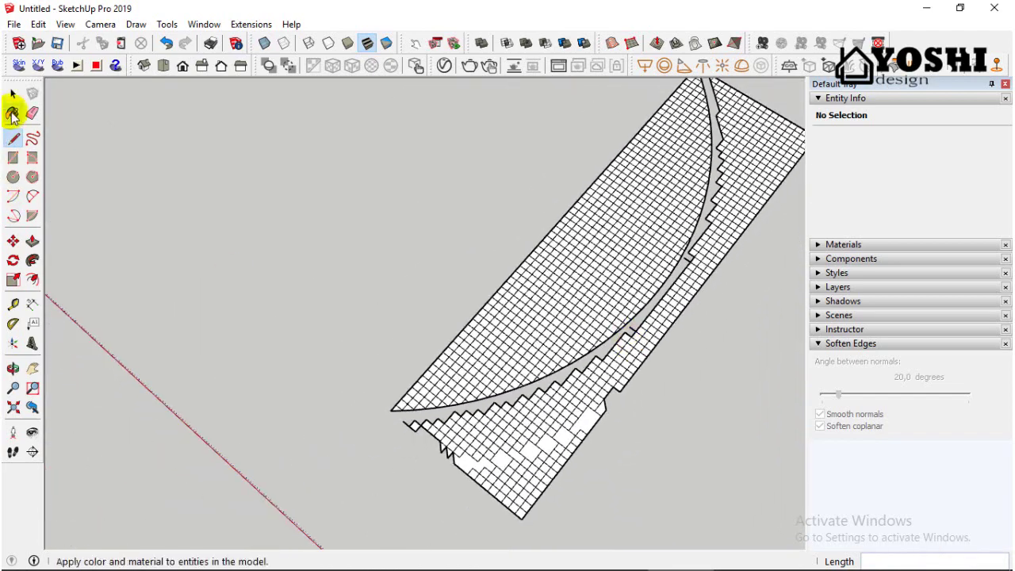
{"action": "left_click", "coordinate": [13, 94]}
{"action": "left_click", "coordinate": [660, 311]}
{"action": "triple_click", "coordinate": [693, 298]}
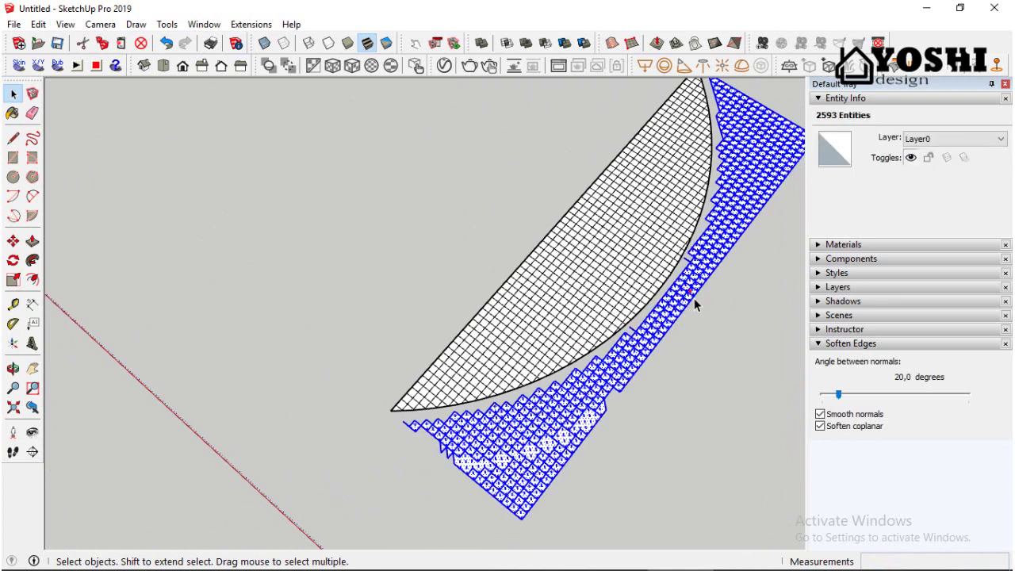
{"action": "right_click", "coordinate": [695, 299]}
{"action": "left_click", "coordinate": [724, 317]}
{"action": "scroll", "coordinate": [543, 418], "scroll_direction": "down", "scroll_amount": 2}
{"action": "middle_click_drag", "start_coordinate": [544, 419], "coordinate": [674, 369]}
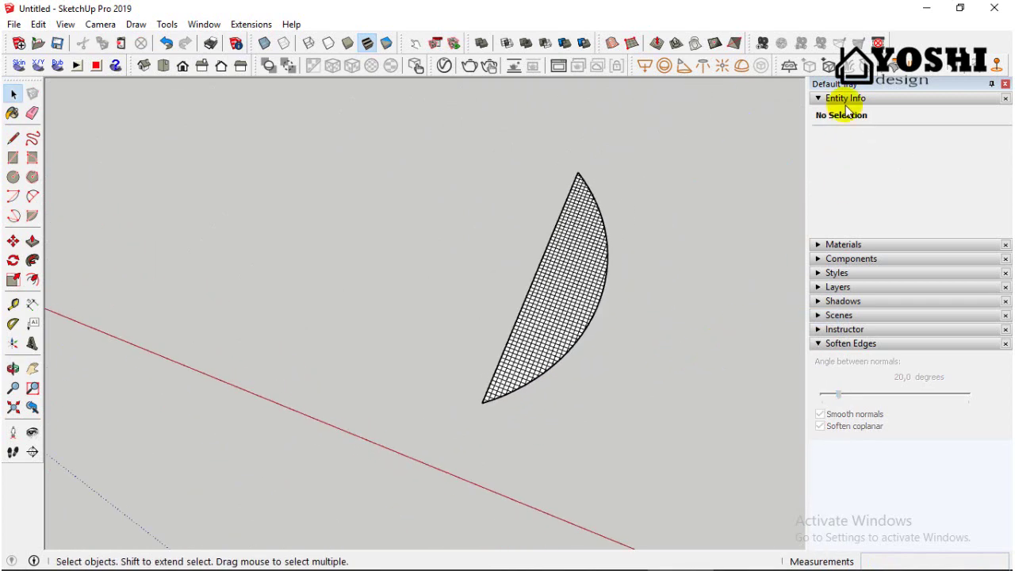
Collapse the Entity Info section to free up room in the tray
{"action": "left_click", "coordinate": [845, 99]}
{"action": "scroll", "coordinate": [493, 382], "scroll_direction": "down", "scroll_amount": 3}
{"action": "middle_click_drag", "start_coordinate": [494, 377], "coordinate": [531, 377]}
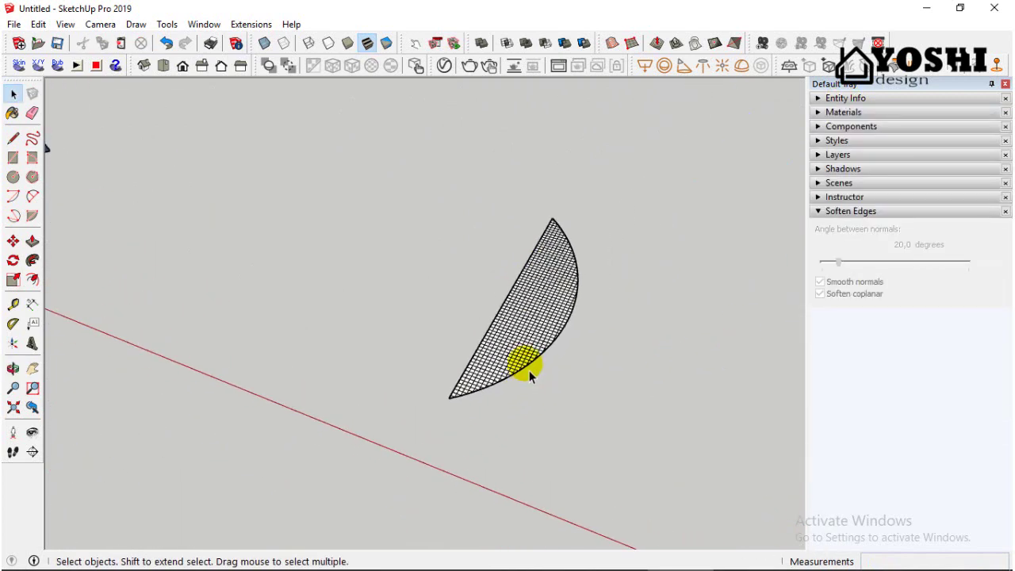
{"action": "scroll", "coordinate": [522, 341], "scroll_direction": "down", "scroll_amount": 2}
{"action": "scroll", "coordinate": [524, 327], "scroll_direction": "up", "scroll_amount": 2}
{"action": "left_click", "coordinate": [521, 325]}
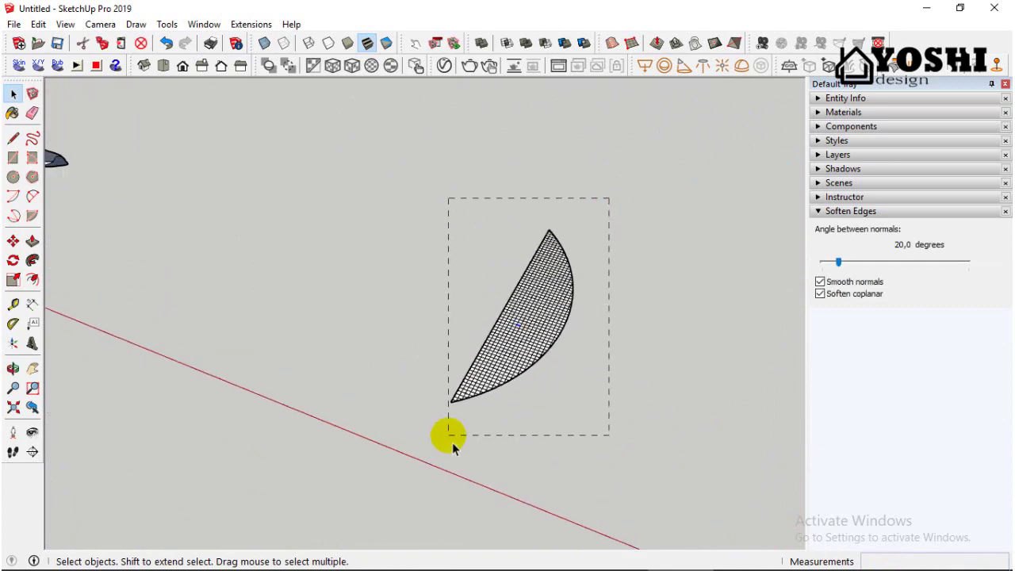
{"action": "left_click_drag", "start_coordinate": [452, 442], "coordinate": [450, 444]}
{"action": "left_click", "coordinate": [510, 420]}
{"action": "middle_click_drag", "start_coordinate": [510, 424], "coordinate": [447, 393]}
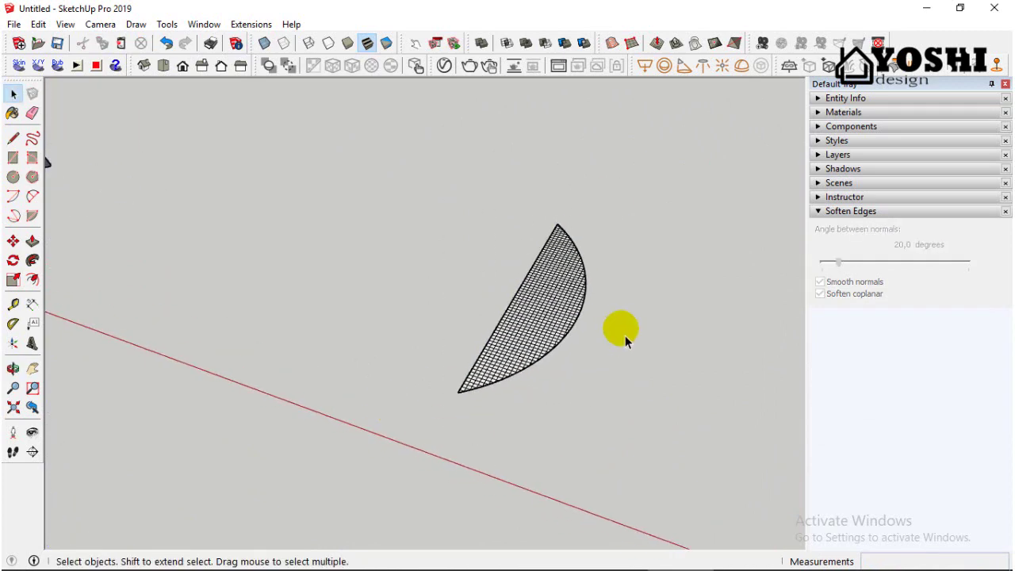
Raise the middle of the half-leaf mesh and an area near its far end using Smoove with a 350 mm radius
{"action": "middle_click_drag", "start_coordinate": [547, 127], "coordinate": [553, 282]}
{"action": "left_click", "coordinate": [655, 44]}
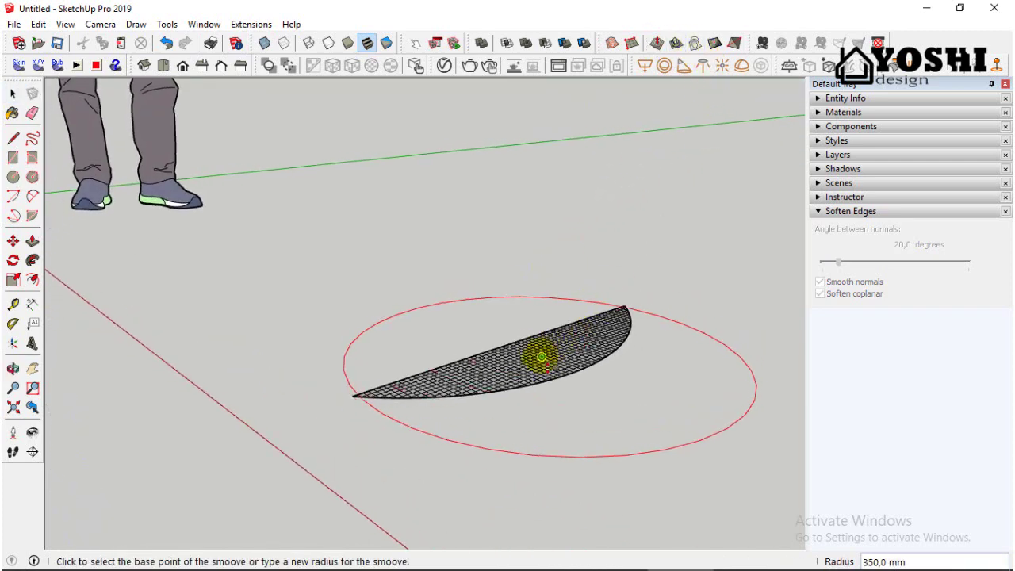
{"action": "left_click", "coordinate": [508, 344]}
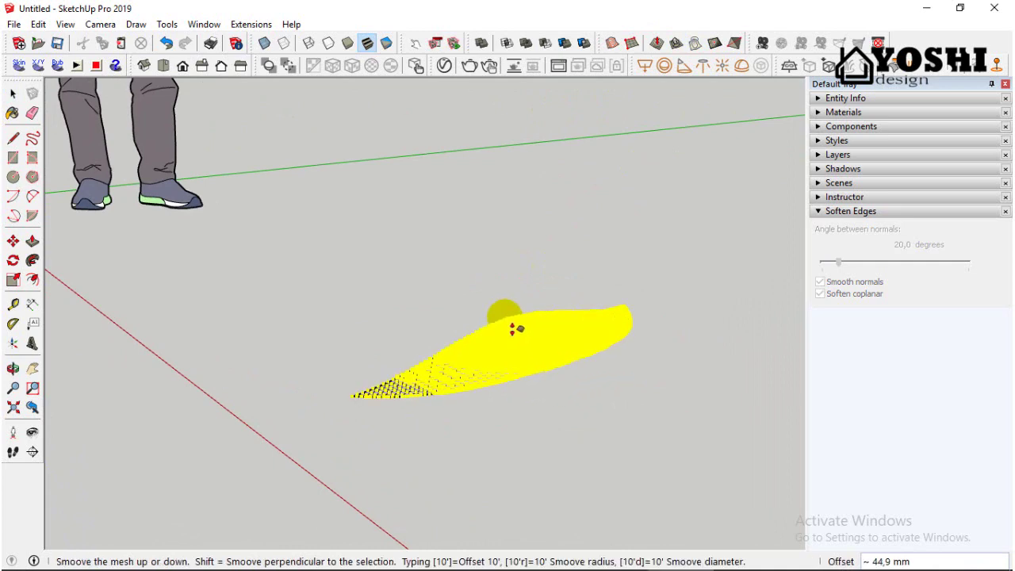
{"action": "left_click", "coordinate": [517, 325]}
{"action": "middle_click_drag", "start_coordinate": [520, 317], "coordinate": [543, 331]}
{"action": "left_click", "coordinate": [600, 324]}
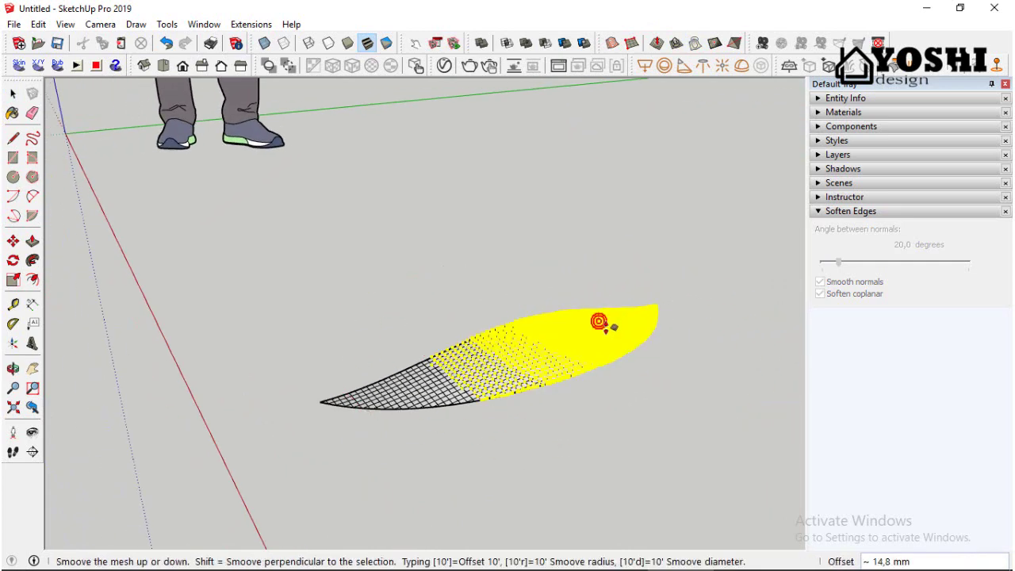
{"action": "left_click", "coordinate": [598, 310]}
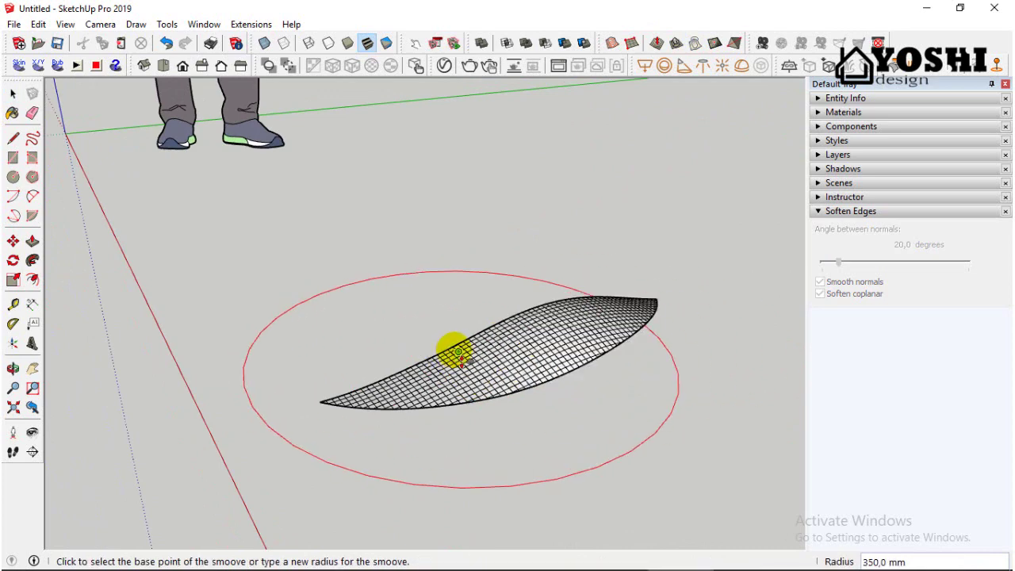
Smoove the near half of the mesh upward and adjust the height of its pointed tip with a 350 mm radius
{"action": "left_click", "coordinate": [455, 351]}
{"action": "left_click", "coordinate": [458, 337]}
{"action": "left_click", "coordinate": [356, 398]}
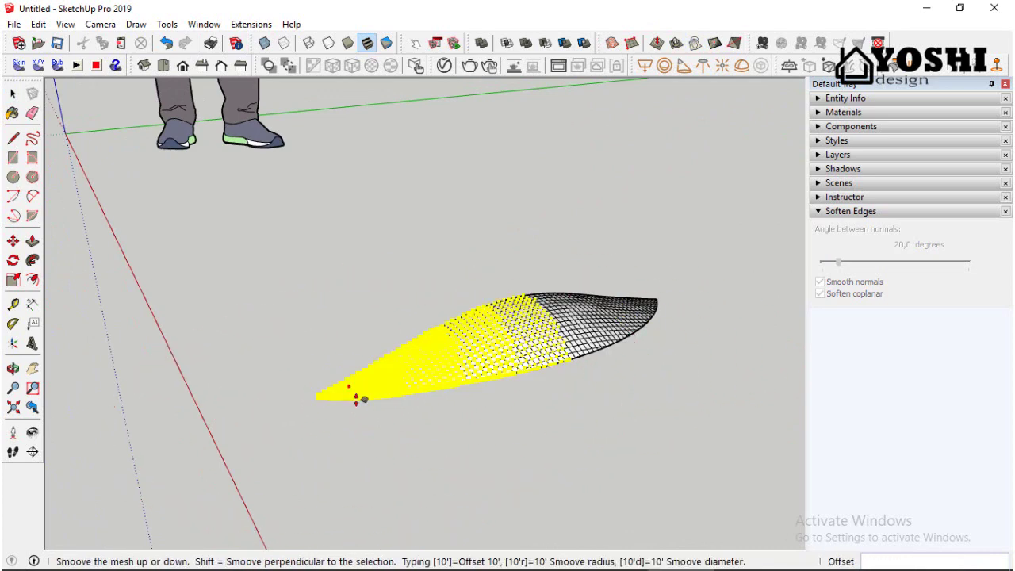
{"action": "left_click", "coordinate": [369, 417]}
{"action": "middle_click_drag", "start_coordinate": [435, 405], "coordinate": [692, 292]}
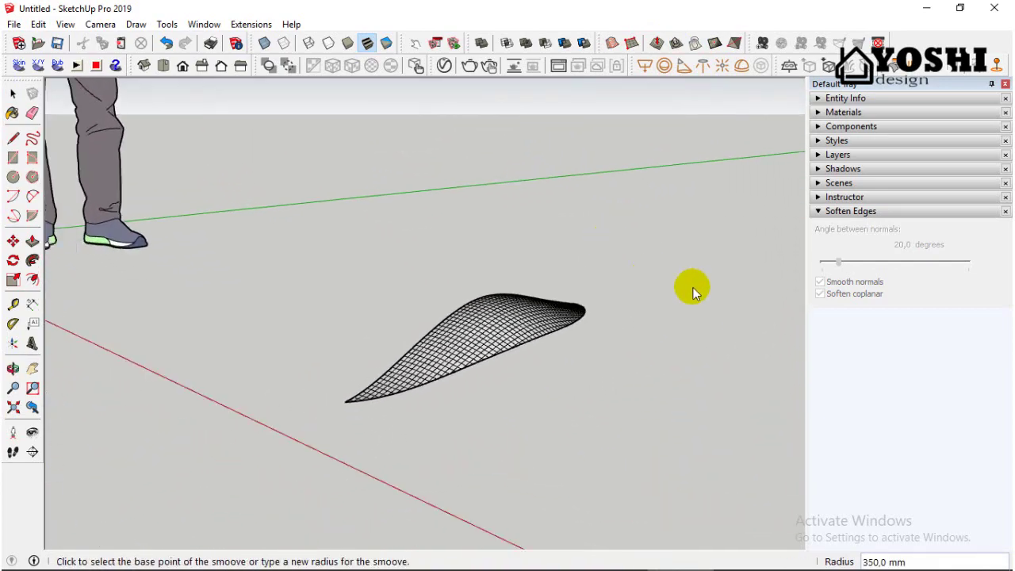
Select the whole curved mesh and make it a component named "daun"
{"action": "left_click", "coordinate": [11, 97]}
{"action": "middle_click_drag", "start_coordinate": [389, 242], "coordinate": [551, 309]}
{"action": "left_click_drag", "start_coordinate": [581, 178], "coordinate": [398, 446]}
{"action": "right_click", "coordinate": [471, 352]}
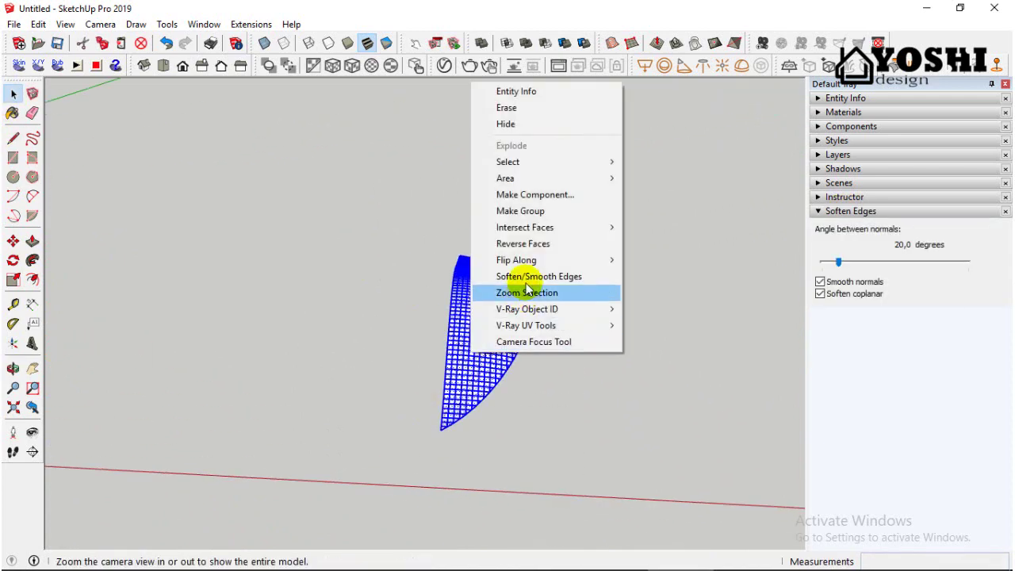
{"action": "left_click", "coordinate": [536, 196]}
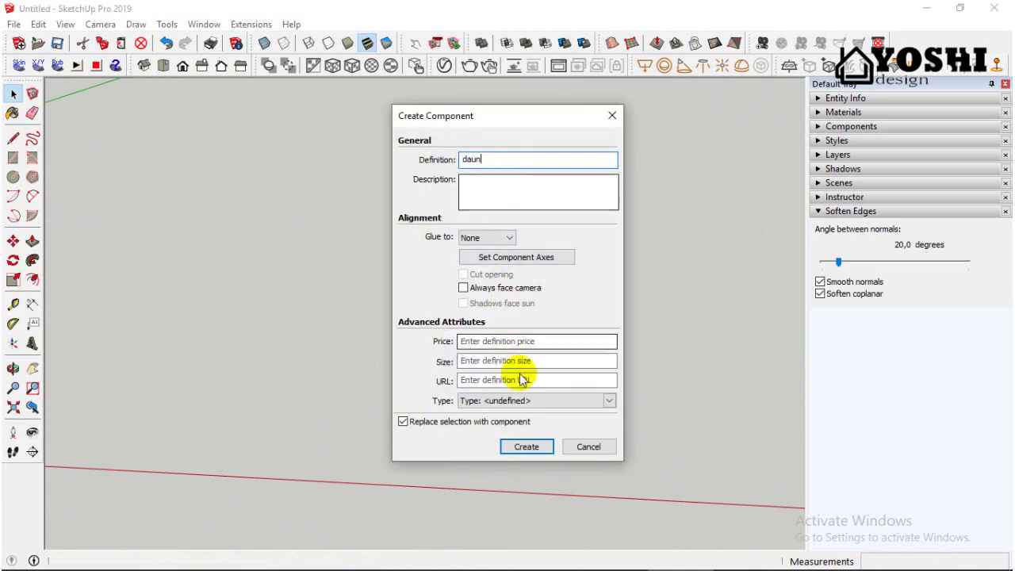
{"action": "left_click", "coordinate": [526, 446]}
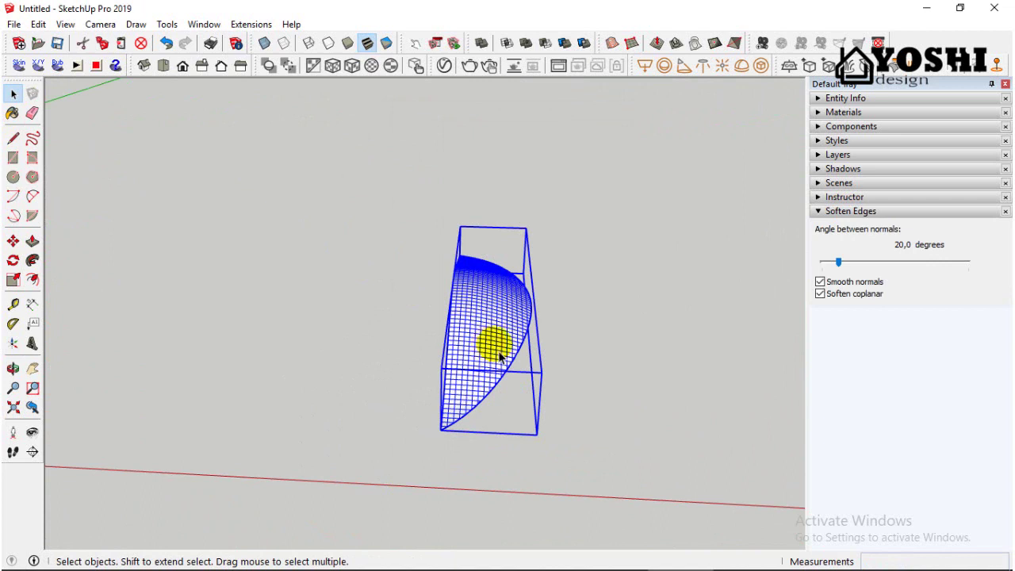
Soften the component's grid edges with the angle between normals set to 32 degrees
{"action": "left_click_drag", "start_coordinate": [838, 262], "coordinate": [847, 270]}
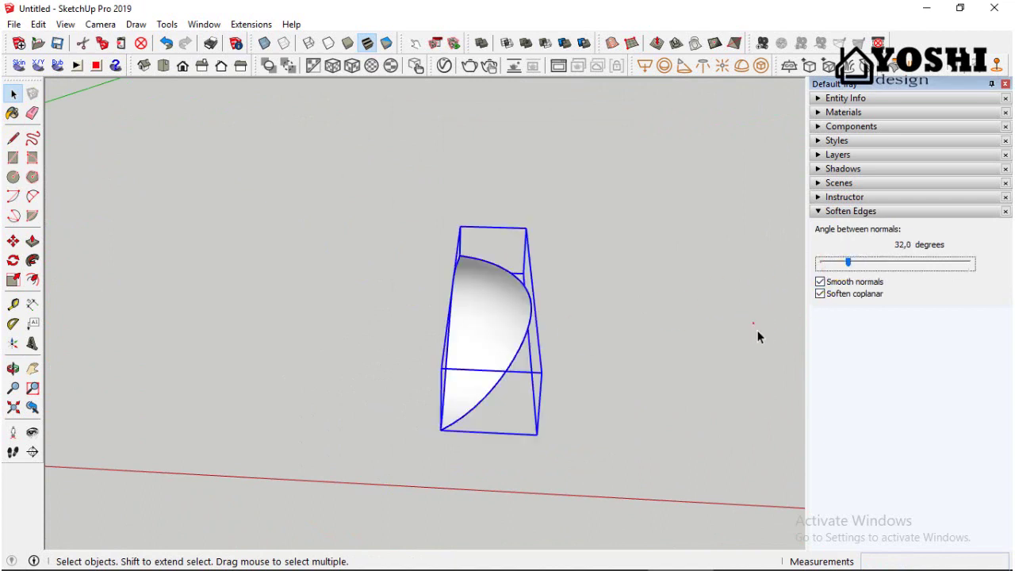
{"action": "left_click", "coordinate": [757, 332]}
{"action": "scroll", "coordinate": [473, 352], "scroll_direction": "down", "scroll_amount": 2}
Copy the half-leaf component about 241 mm to the side of the original's straight edge
{"action": "left_click", "coordinate": [474, 352]}
{"action": "middle_click_drag", "start_coordinate": [476, 354], "coordinate": [465, 423]}
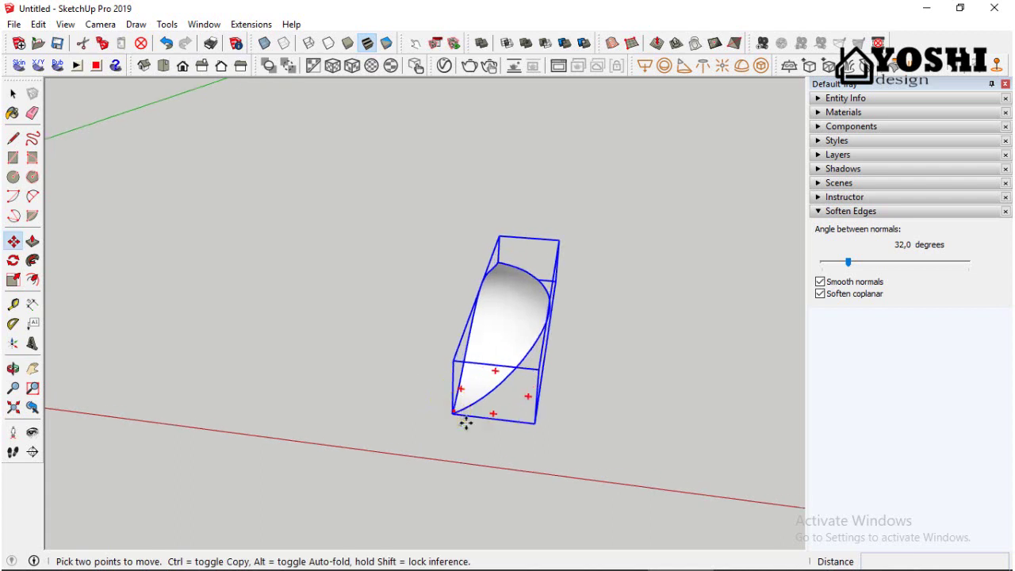
{"action": "key", "text": "ctrl"}
{"action": "left_click_drag", "start_coordinate": [465, 422], "coordinate": [351, 406]}
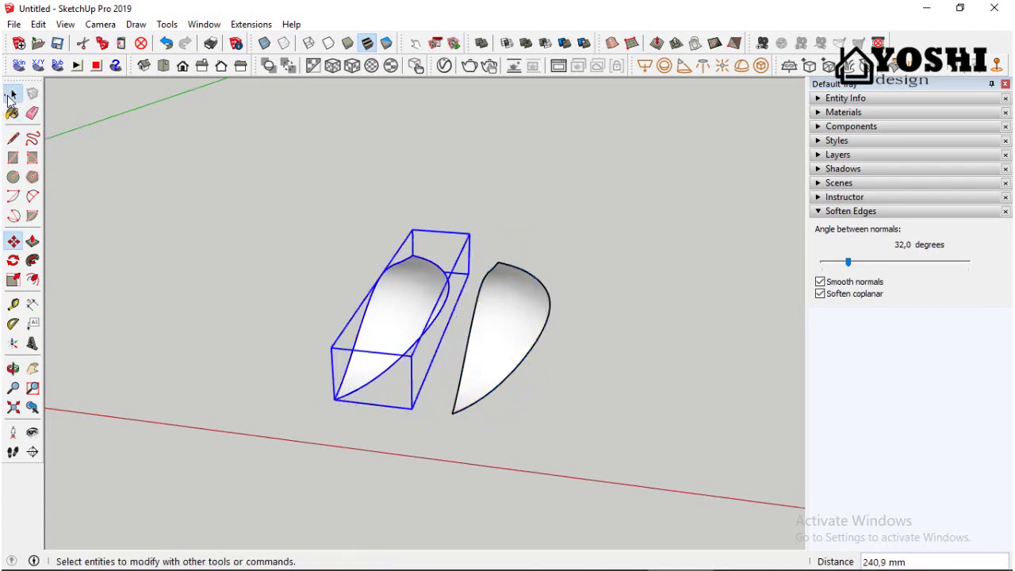
Flip the copied half-leaf along the component's red axis
{"action": "left_click", "coordinate": [12, 96]}
{"action": "right_click", "coordinate": [382, 145]}
{"action": "left_click", "coordinate": [434, 442]}
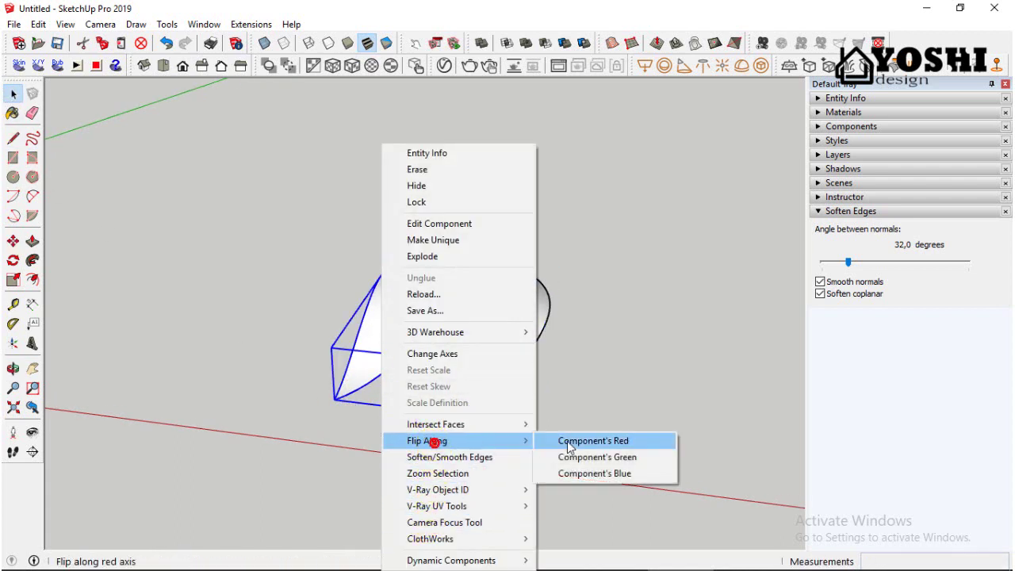
{"action": "left_click", "coordinate": [590, 443]}
Move the mirrored half by its pointed tip onto the original's tip to form a complete leaf
{"action": "left_click", "coordinate": [13, 240]}
{"action": "left_click", "coordinate": [428, 412]}
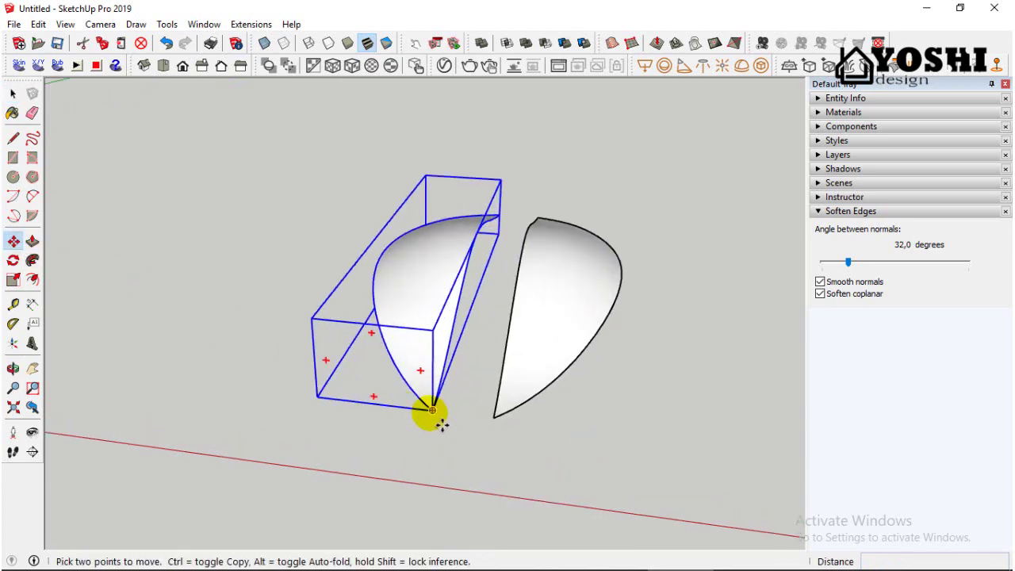
{"action": "left_click", "coordinate": [493, 415]}
{"action": "middle_click_drag", "start_coordinate": [594, 417], "coordinate": [398, 408]}
Draw a flat helper rectangle of about 216 x 133.5 mm starting at the leaf's pointed tip
{"action": "left_click", "coordinate": [33, 369]}
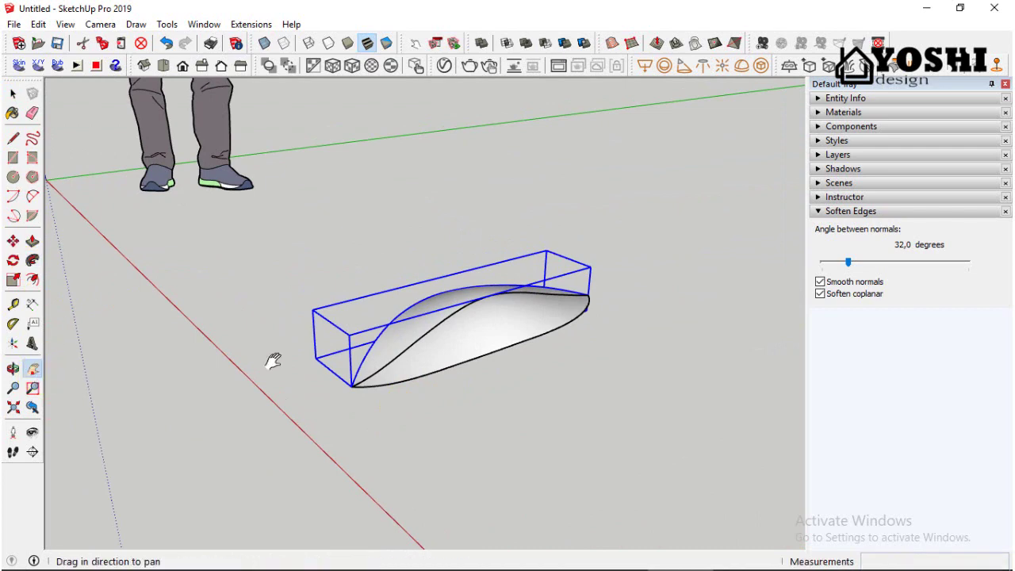
{"action": "left_click_drag", "start_coordinate": [272, 357], "coordinate": [489, 412]}
{"action": "left_click", "coordinate": [13, 157]}
{"action": "scroll", "coordinate": [237, 390], "scroll_direction": "up", "scroll_amount": 3}
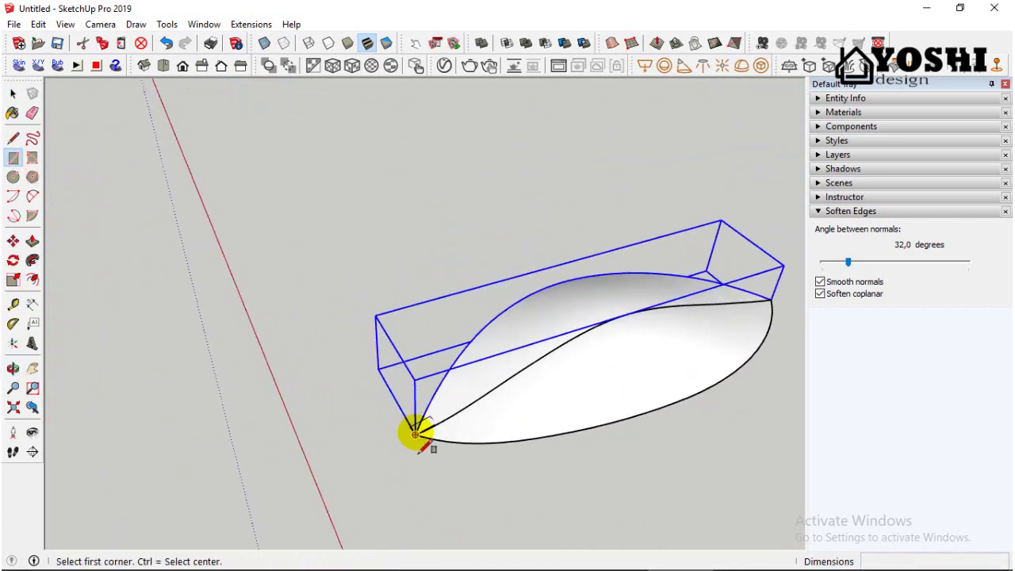
{"action": "left_click", "coordinate": [415, 435]}
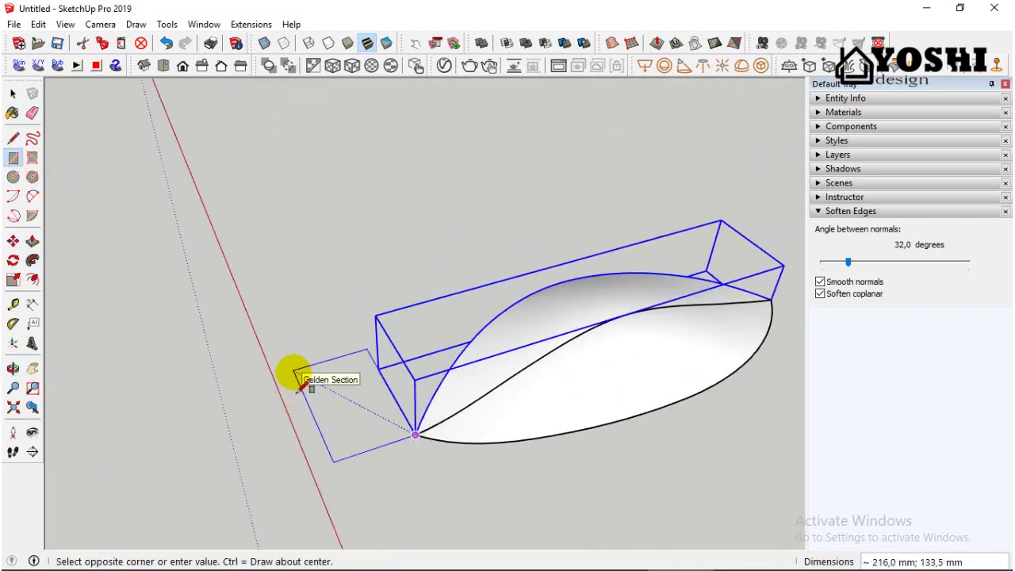
{"action": "left_click", "coordinate": [294, 370]}
Push the helper rectangle downward 148.6 mm to form a box beneath the leaf's tip
{"action": "left_click", "coordinate": [32, 241]}
{"action": "middle_click_drag", "start_coordinate": [336, 407], "coordinate": [362, 380]}
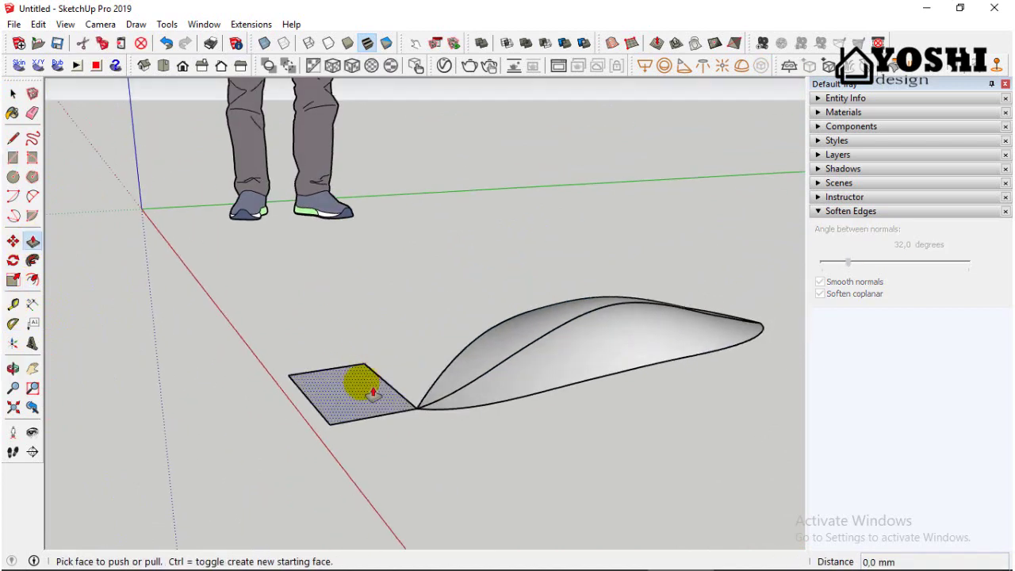
{"action": "left_click_drag", "start_coordinate": [362, 381], "coordinate": [369, 476]}
{"action": "middle_click_drag", "start_coordinate": [369, 475], "coordinate": [341, 443]}
Draw a diagonal stem line about 126 mm long down the box's front face from the leaf's tip
{"action": "left_click", "coordinate": [14, 239]}
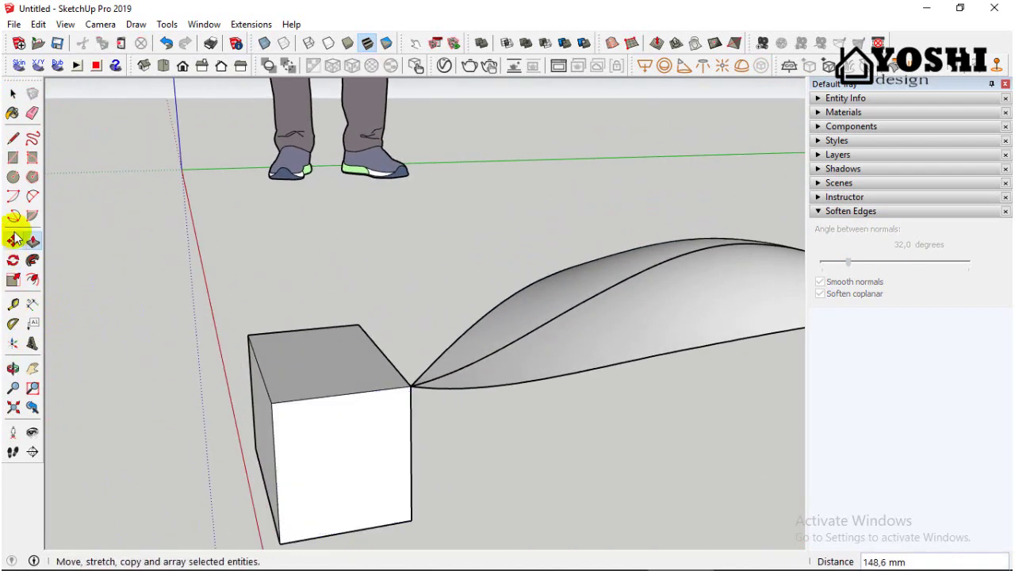
{"action": "left_click", "coordinate": [13, 141]}
{"action": "scroll", "coordinate": [437, 390], "scroll_direction": "up", "scroll_amount": 2}
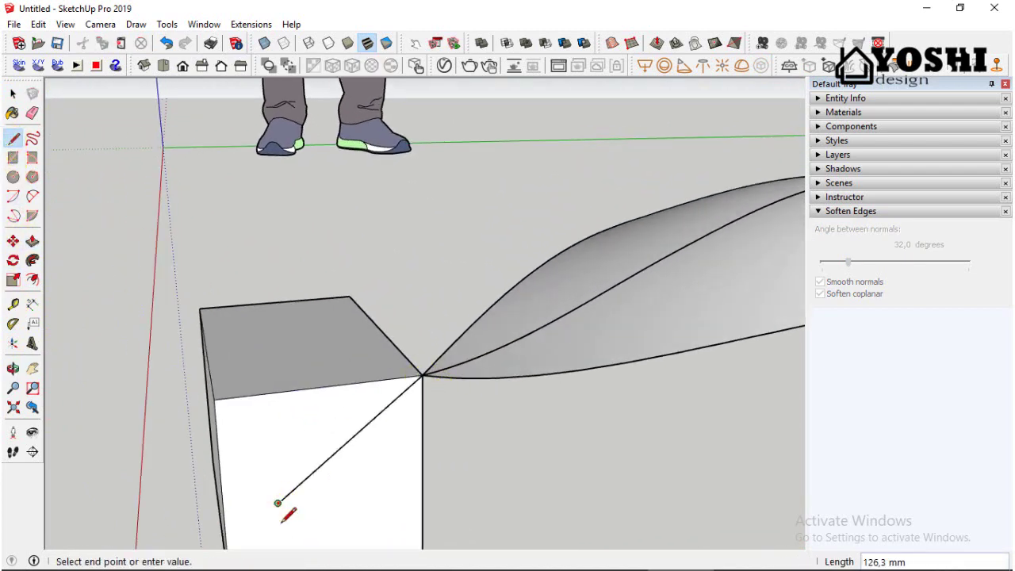
Erase all the edges of the helper box, leaving only the stem line
{"action": "left_click", "coordinate": [32, 113]}
{"action": "mouse_move", "coordinate": [237, 238]}
{"action": "middle_mouse_down"}
{"action": "mouse_move", "coordinate": [317, 272]}
{"action": "mouse_move", "coordinate": [455, 374]}
{"action": "middle_mouse_up"}
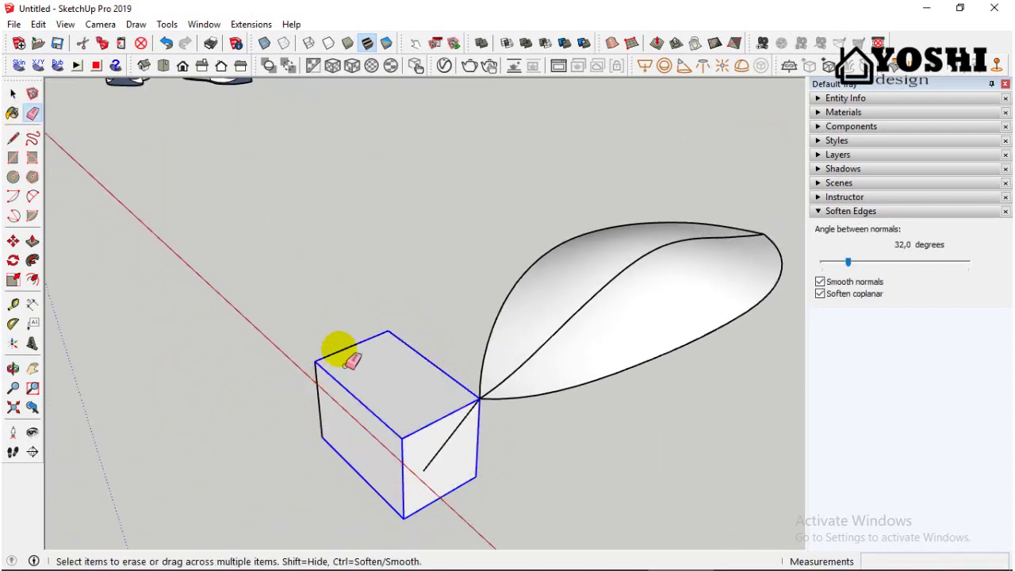
{"action": "left_click_drag", "start_coordinate": [346, 363], "coordinate": [321, 430]}
Draw a circle of about 7 mm radius centred on the free lower end of the stem line
{"action": "middle_click_drag", "start_coordinate": [382, 440], "coordinate": [279, 353]}
{"action": "left_click", "coordinate": [13, 178]}
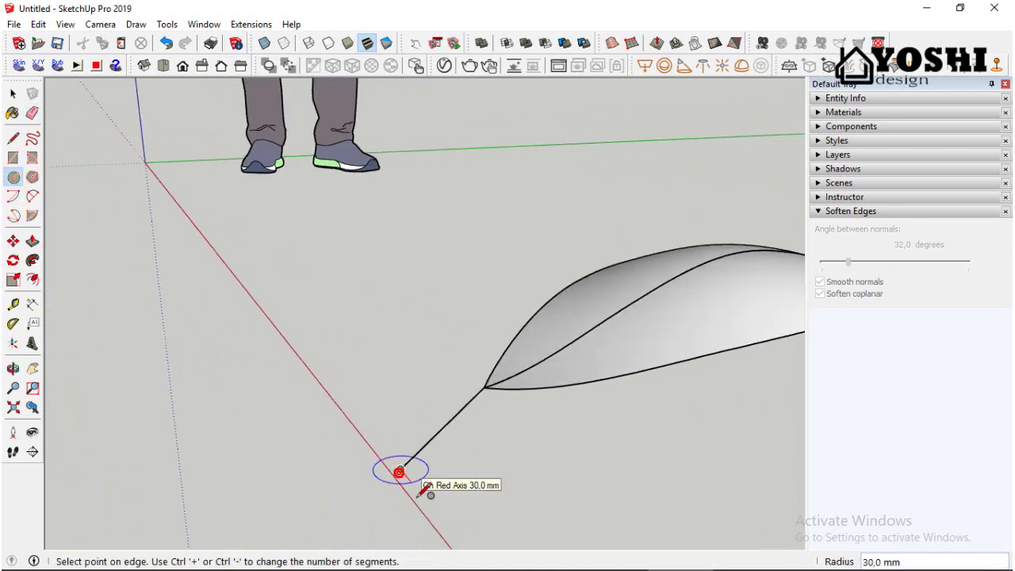
{"action": "scroll", "coordinate": [420, 489], "scroll_direction": "up", "scroll_amount": 5}
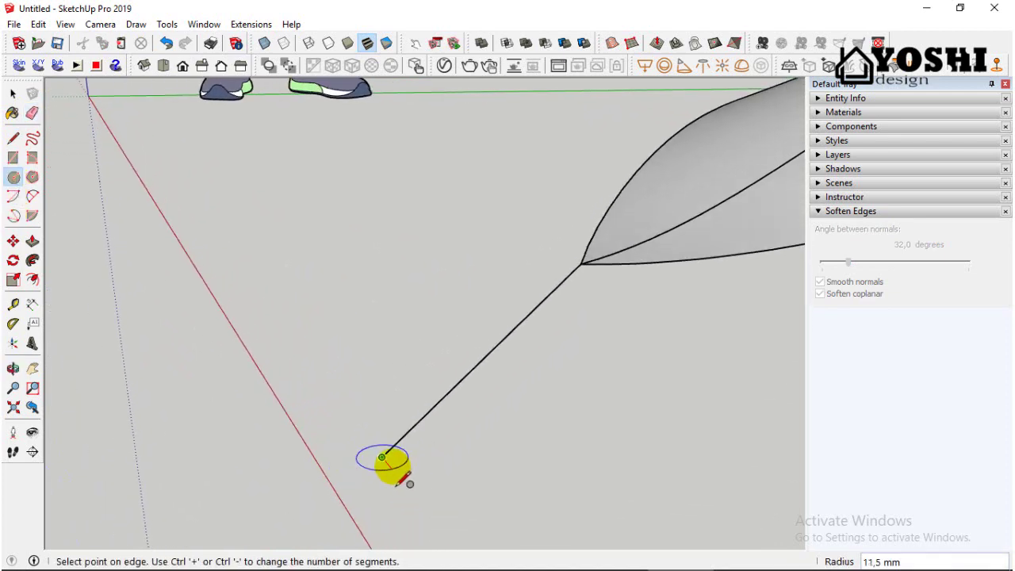
{"action": "scroll", "coordinate": [400, 475], "scroll_direction": "up", "scroll_amount": 1}
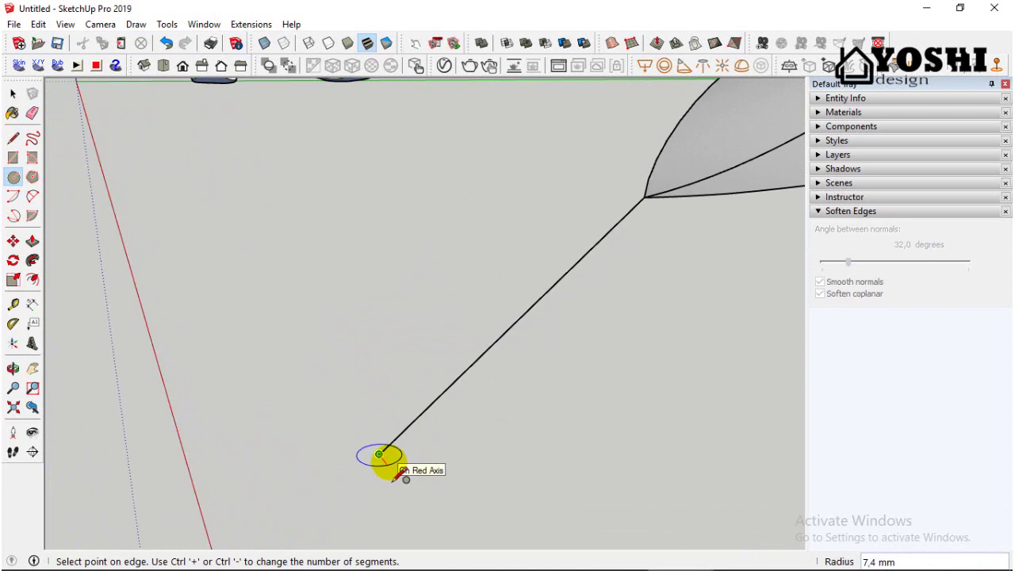
Sweep the circle along the stem line with Follow Me to form a round stem
{"action": "left_click", "coordinate": [14, 93]}
{"action": "left_click", "coordinate": [448, 389]}
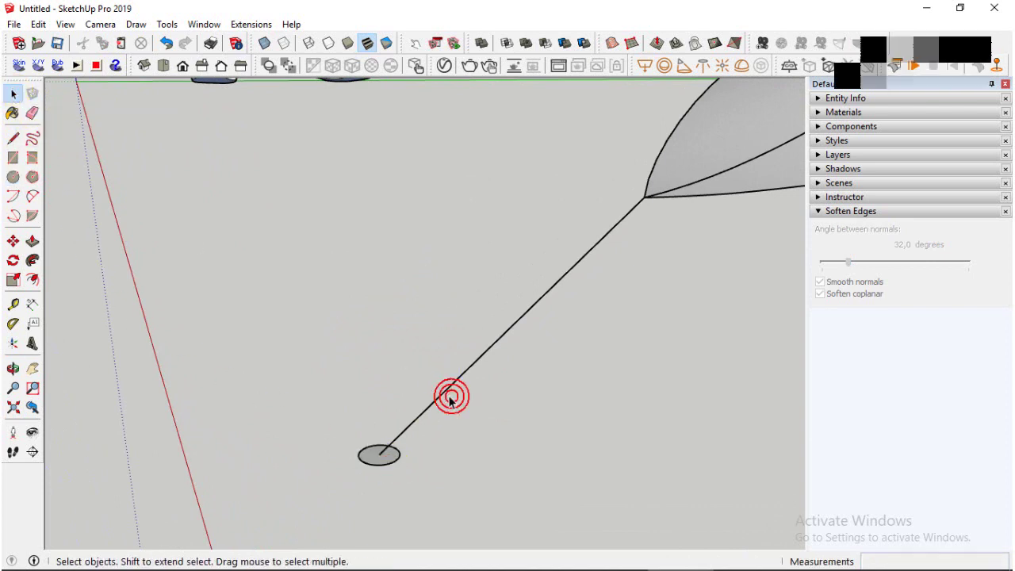
{"action": "left_click", "coordinate": [33, 261]}
{"action": "left_click", "coordinate": [361, 466]}
Scale the stem's end face at the leaf tip uniformly about its centre to about 0.21
{"action": "middle_click_drag", "start_coordinate": [340, 475], "coordinate": [354, 404]}
{"action": "scroll", "coordinate": [474, 344], "scroll_direction": "up", "scroll_amount": 2}
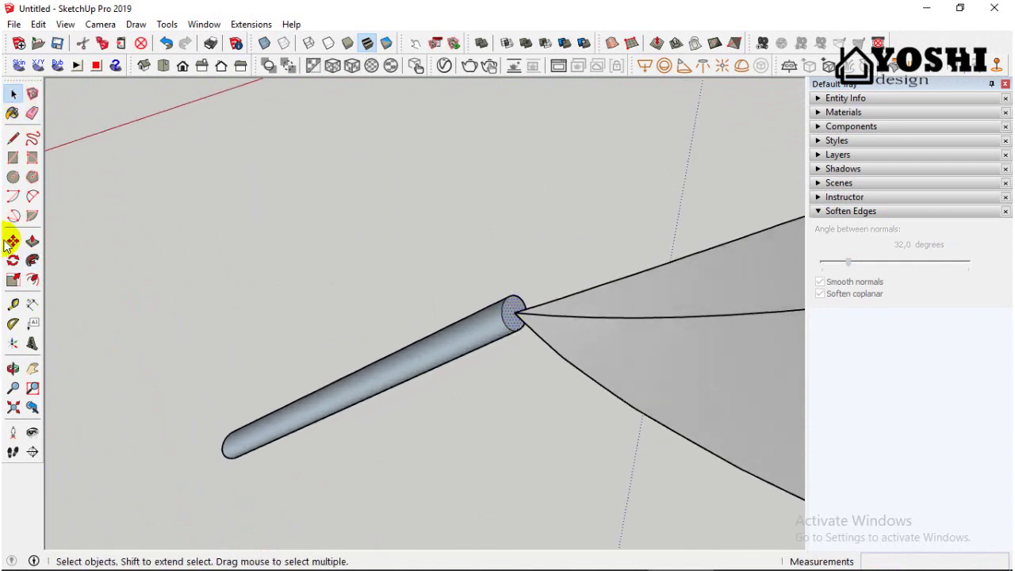
{"action": "left_click", "coordinate": [13, 279]}
{"action": "left_click_drag", "start_coordinate": [515, 281], "coordinate": [517, 301]}
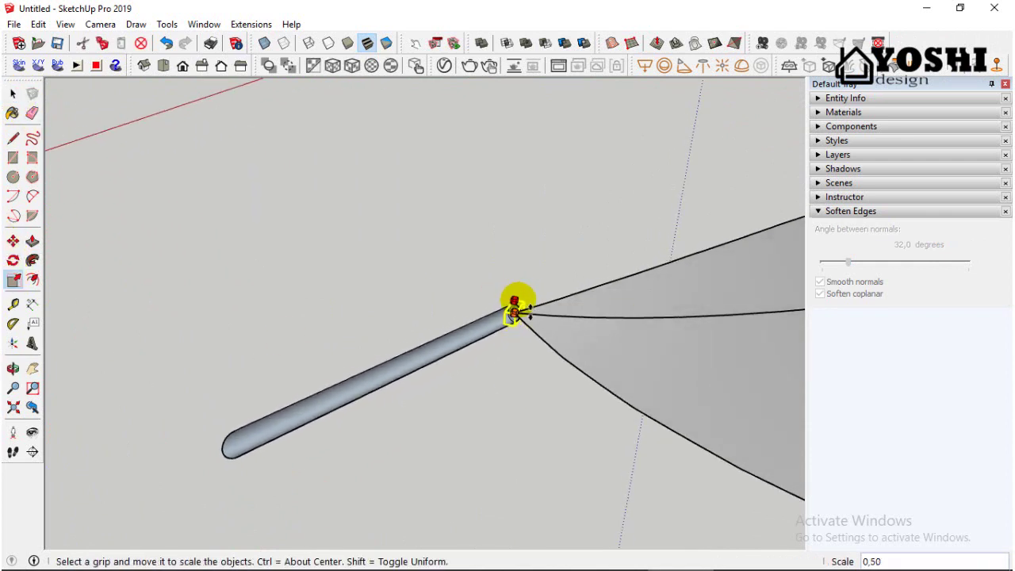
{"action": "scroll", "coordinate": [514, 311], "scroll_direction": "up", "scroll_amount": 3}
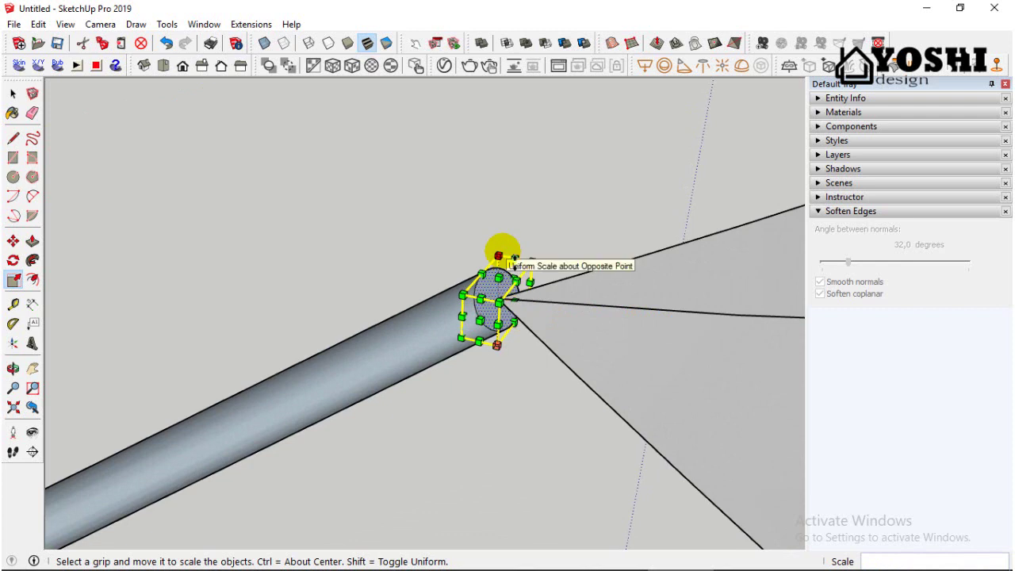
{"action": "left_click_drag", "start_coordinate": [499, 254], "coordinate": [499, 295]}
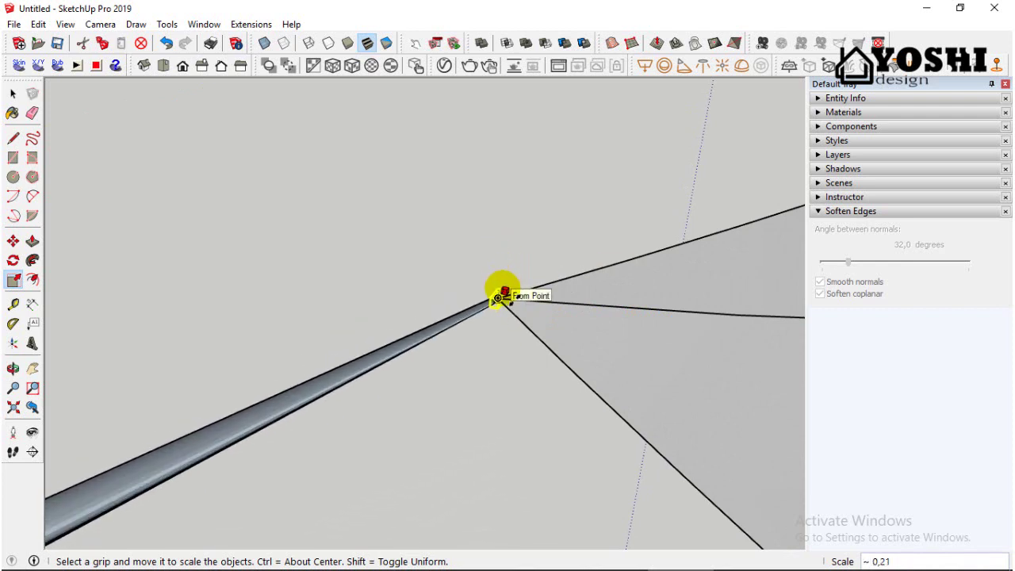
{"action": "left_click", "coordinate": [506, 295]}
Scale the stem's lower end face about its centre to 0.50
{"action": "middle_click_drag", "start_coordinate": [505, 296], "coordinate": [492, 325]}
{"action": "scroll", "coordinate": [515, 337], "scroll_direction": "down", "scroll_amount": 5}
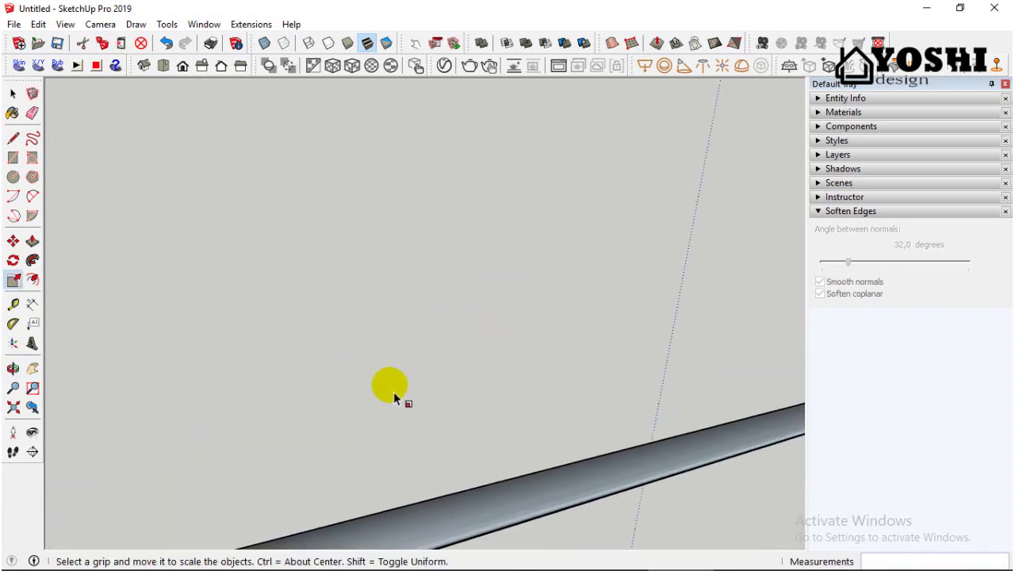
{"action": "left_click", "coordinate": [32, 368]}
{"action": "left_click_drag", "start_coordinate": [690, 389], "coordinate": [618, 369]}
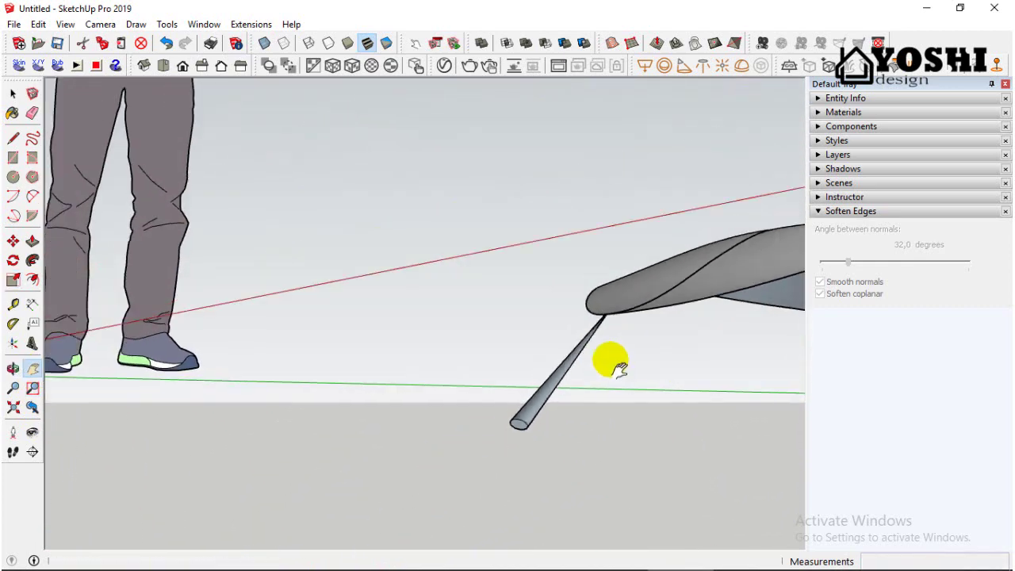
{"action": "left_click", "coordinate": [13, 93]}
{"action": "scroll", "coordinate": [523, 440], "scroll_direction": "up", "scroll_amount": 3}
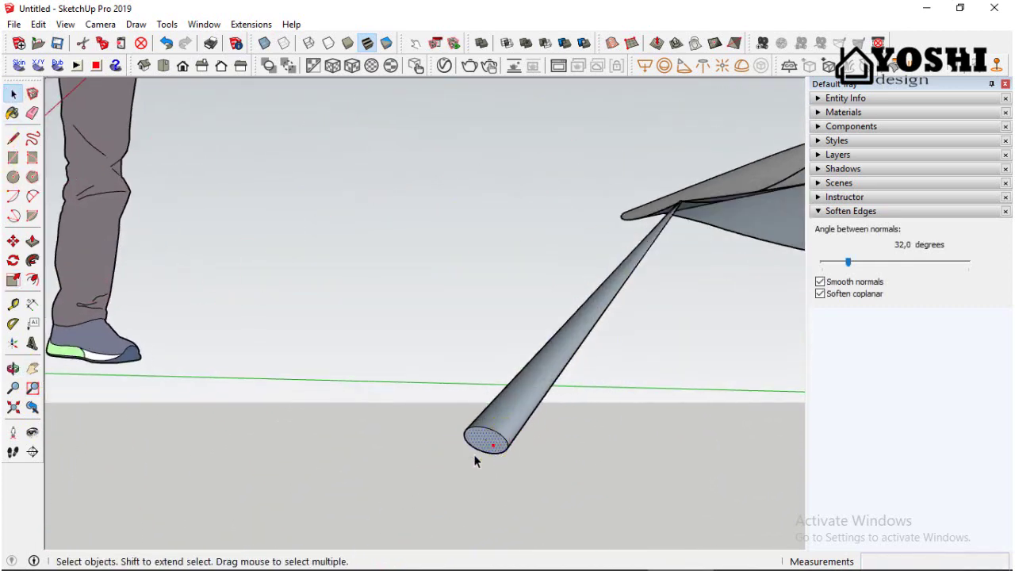
{"action": "left_click", "coordinate": [12, 282]}
{"action": "left_click", "coordinate": [459, 427], "text": "ctrl"}
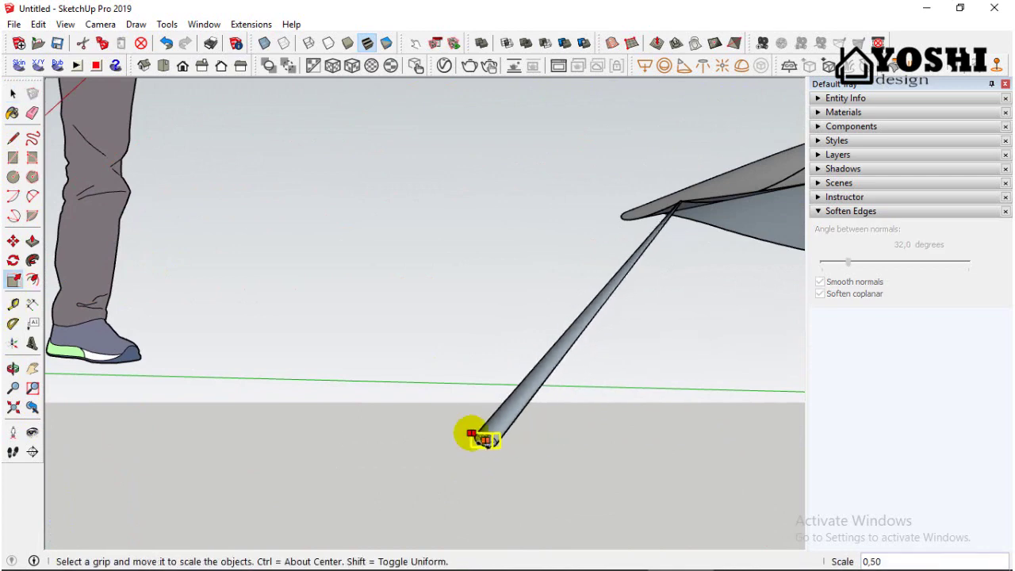
{"action": "left_click", "coordinate": [473, 432], "text": "ctrl"}
Make the tapered stem a group
{"action": "scroll", "coordinate": [474, 433], "scroll_direction": "down", "scroll_amount": 3}
{"action": "middle_click_drag", "start_coordinate": [513, 394], "coordinate": [559, 437]}
{"action": "key", "text": "space"}
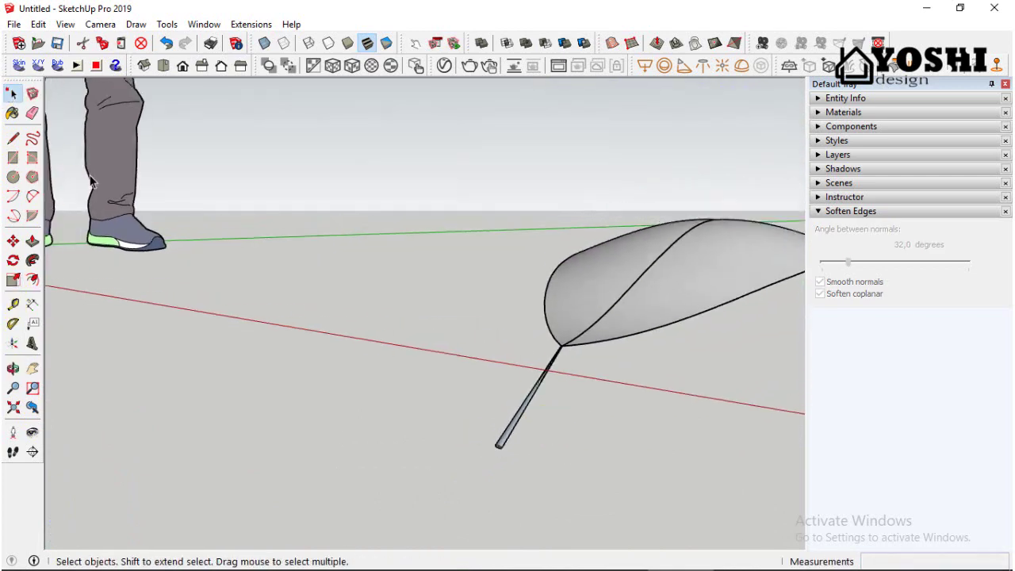
{"action": "right_click", "coordinate": [508, 435]}
{"action": "left_click", "coordinate": [578, 294]}
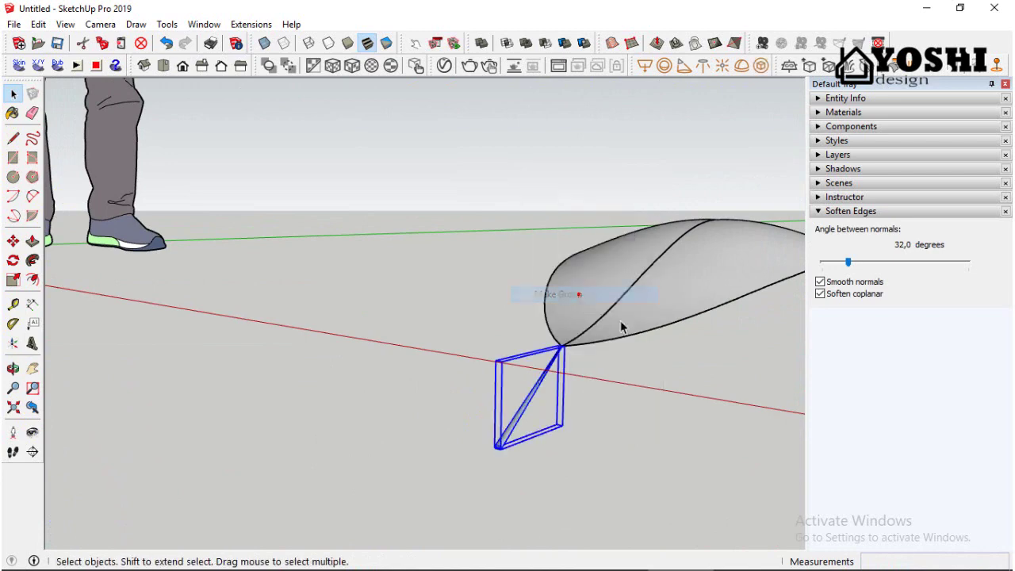
Select both leaf halves and combine them into one group
{"action": "left_click", "coordinate": [646, 319]}
{"action": "left_click", "coordinate": [606, 296]}
{"action": "middle_click_drag", "start_coordinate": [604, 302], "coordinate": [617, 390]}
{"action": "scroll", "coordinate": [618, 397], "scroll_direction": "down", "scroll_amount": 5}
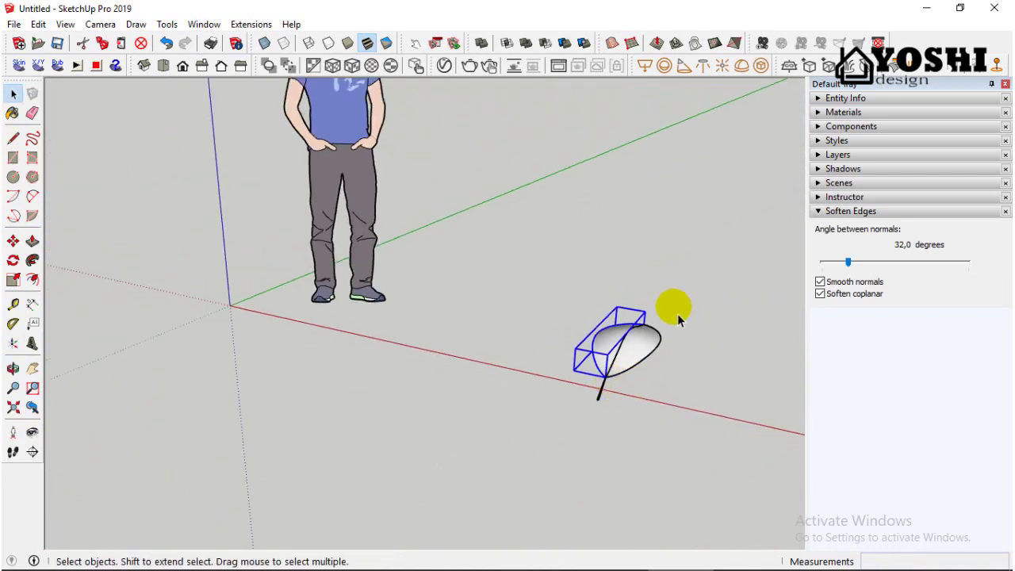
{"action": "scroll", "coordinate": [647, 351], "scroll_direction": "up", "scroll_amount": 2}
{"action": "right_click", "coordinate": [644, 367]}
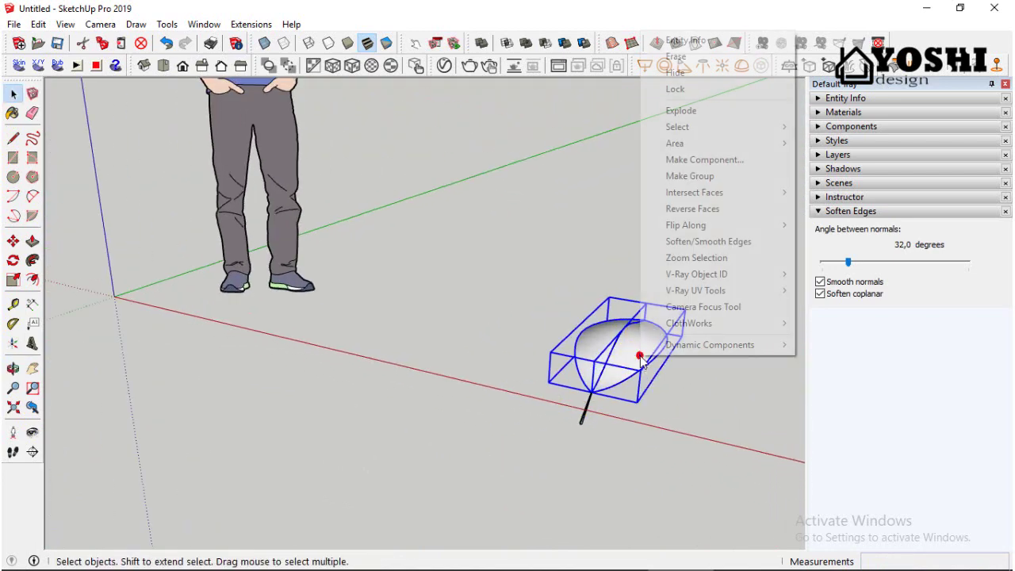
{"action": "left_click", "coordinate": [699, 174]}
Group the leaf blade together with its stem, then clear the selection
{"action": "middle_click_drag", "start_coordinate": [699, 176], "coordinate": [701, 299]}
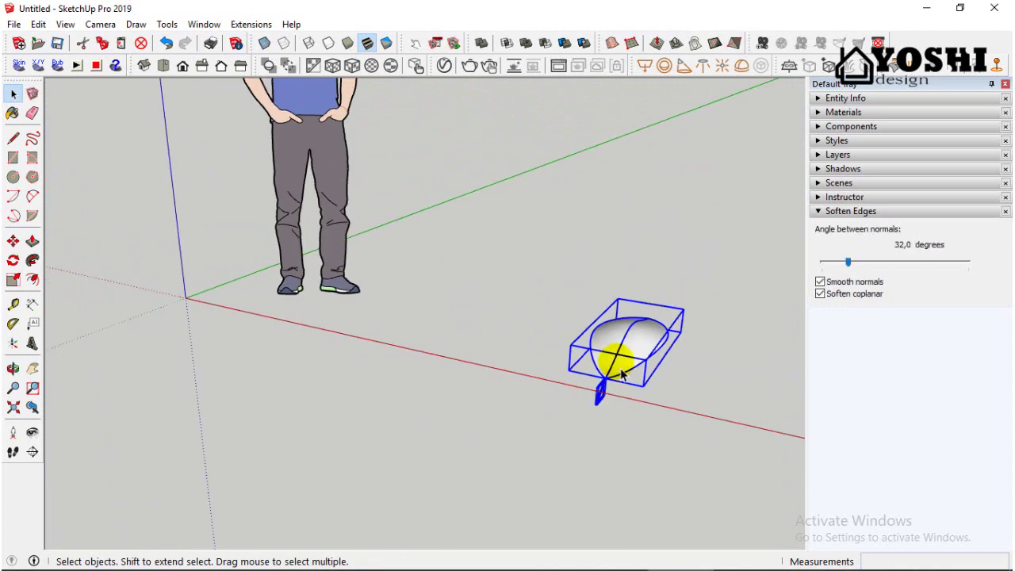
{"action": "right_click", "coordinate": [621, 375]}
{"action": "left_click", "coordinate": [690, 206]}
{"action": "middle_click_drag", "start_coordinate": [691, 206], "coordinate": [400, 426]}
{"action": "scroll", "coordinate": [455, 423], "scroll_direction": "down", "scroll_amount": 3}
{"action": "scroll", "coordinate": [520, 408], "scroll_direction": "up", "scroll_amount": 3}
{"action": "left_click", "coordinate": [521, 409]}
{"action": "middle_click_drag", "start_coordinate": [520, 408], "coordinate": [643, 390]}
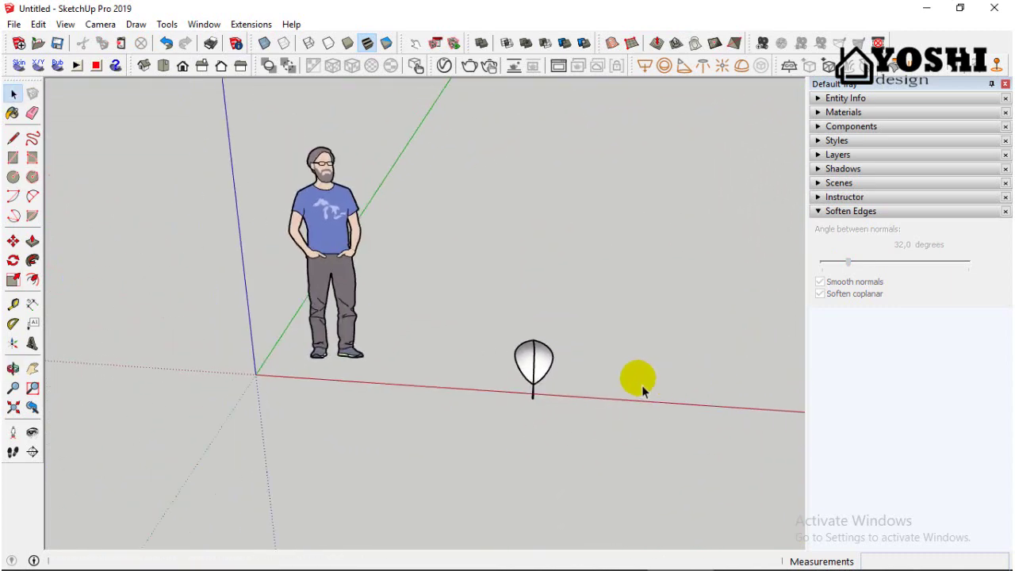
Draw a flat helper rectangle on the ground beside the leaf
{"action": "left_click", "coordinate": [12, 161]}
{"action": "scroll", "coordinate": [349, 335], "scroll_direction": "down", "scroll_amount": 3}
{"action": "scroll", "coordinate": [536, 368], "scroll_direction": "up", "scroll_amount": 3}
{"action": "left_click", "coordinate": [532, 365]}
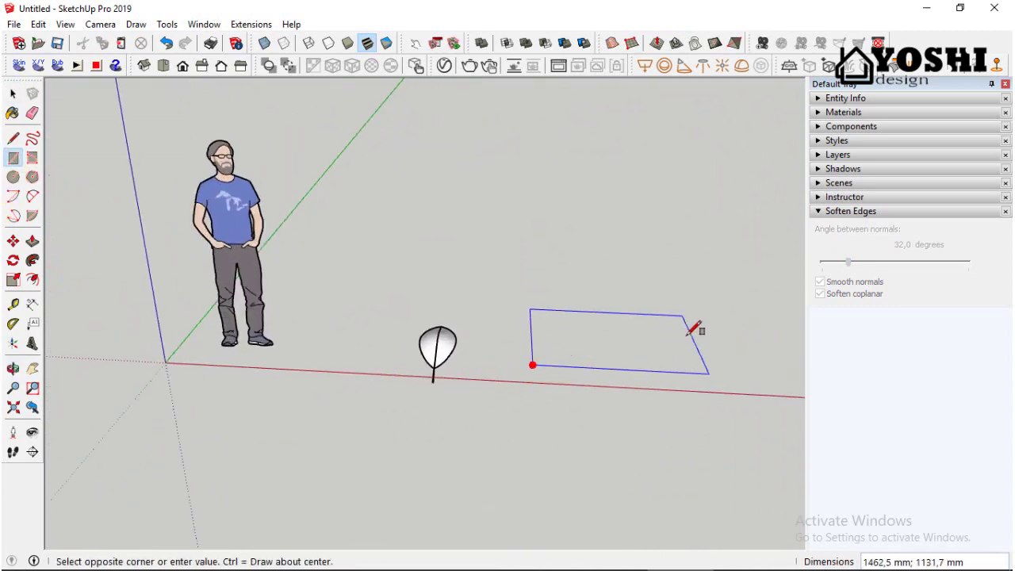
{"action": "left_click", "coordinate": [650, 322]}
Pull the helper rectangle up into a tall box and draw a winding freehand branch line over the full height of its front face
{"action": "left_click", "coordinate": [32, 369]}
{"action": "left_click_drag", "start_coordinate": [523, 323], "coordinate": [352, 379]}
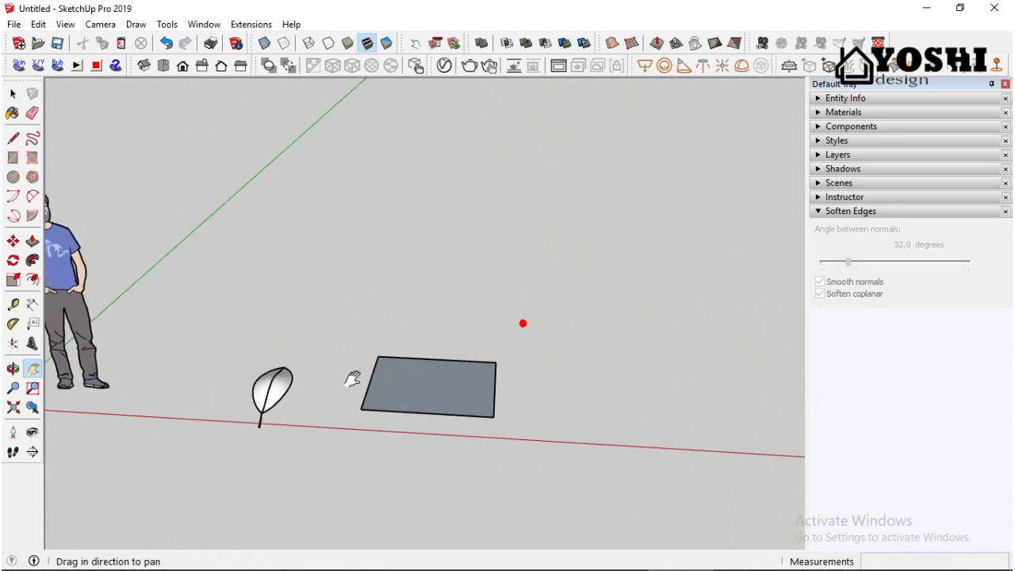
{"action": "middle_click_drag", "start_coordinate": [154, 315], "coordinate": [188, 262]}
{"action": "left_click_drag", "start_coordinate": [420, 400], "coordinate": [442, 181]}
{"action": "left_click", "coordinate": [33, 141]}
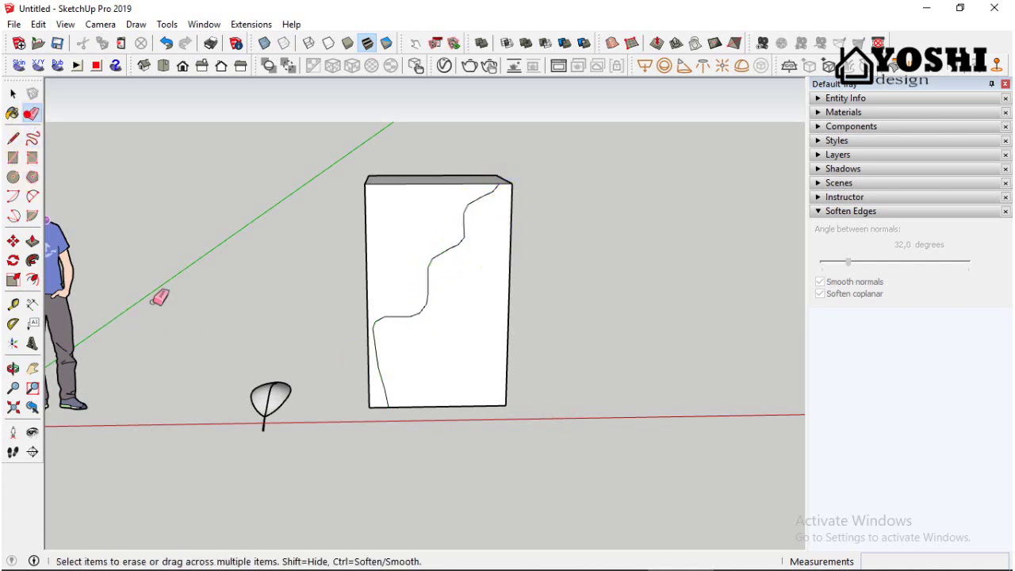
Erase the tall helper box's edges, keeping the winding branch line
{"action": "left_click", "coordinate": [511, 378]}
{"action": "left_click_drag", "start_coordinate": [370, 224], "coordinate": [371, 226]}
{"action": "left_click", "coordinate": [395, 369]}
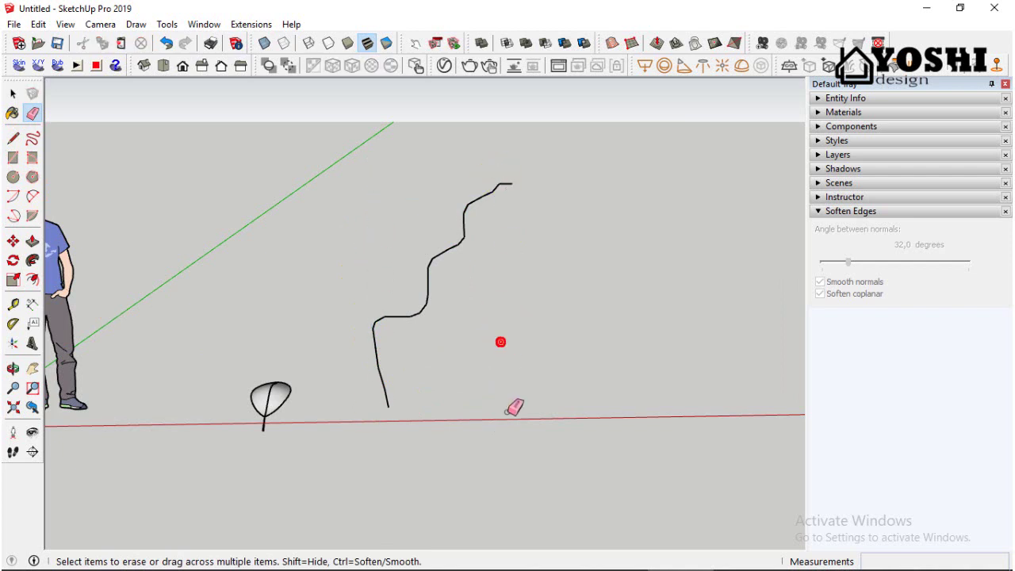
Draw a circle with a 30 mm radius at the lower end of the branch line
{"action": "middle_click_drag", "start_coordinate": [501, 341], "coordinate": [301, 386]}
{"action": "left_click", "coordinate": [14, 177]}
{"action": "left_click", "coordinate": [390, 398]}
{"action": "scroll", "coordinate": [389, 400], "scroll_direction": "up", "scroll_amount": 5}
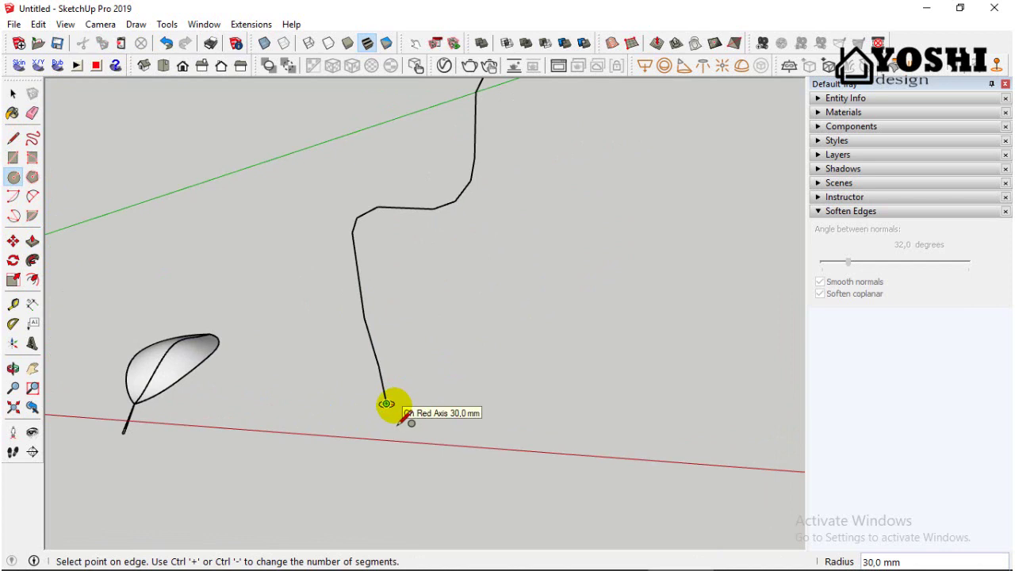
Sweep the circle along the winding line with Follow Me to form the branch
{"action": "key", "text": "space"}
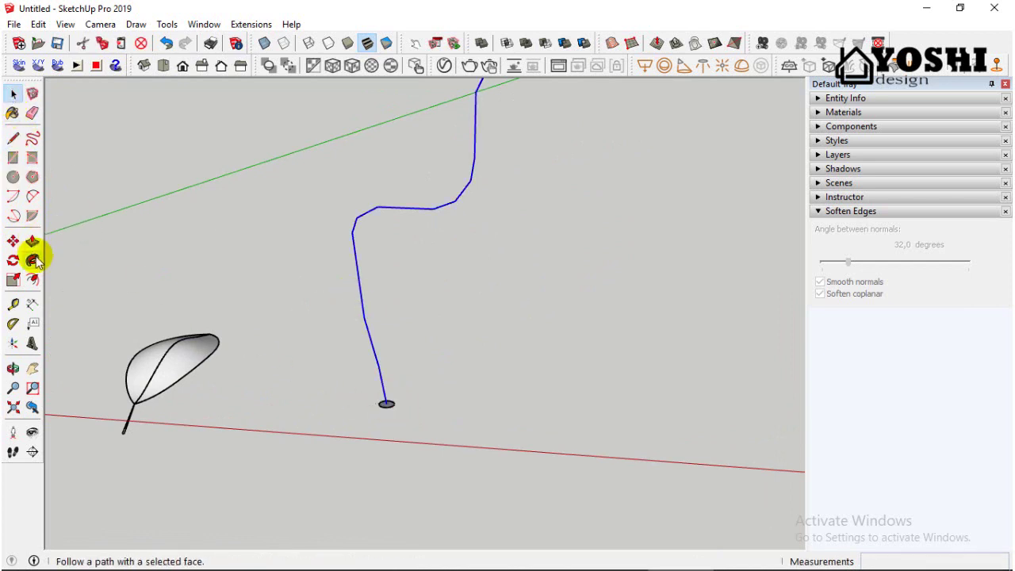
{"action": "left_click", "coordinate": [385, 404]}
{"action": "scroll", "coordinate": [389, 407], "scroll_direction": "down", "scroll_amount": 3}
{"action": "middle_click_drag", "start_coordinate": [389, 407], "coordinate": [97, 150]}
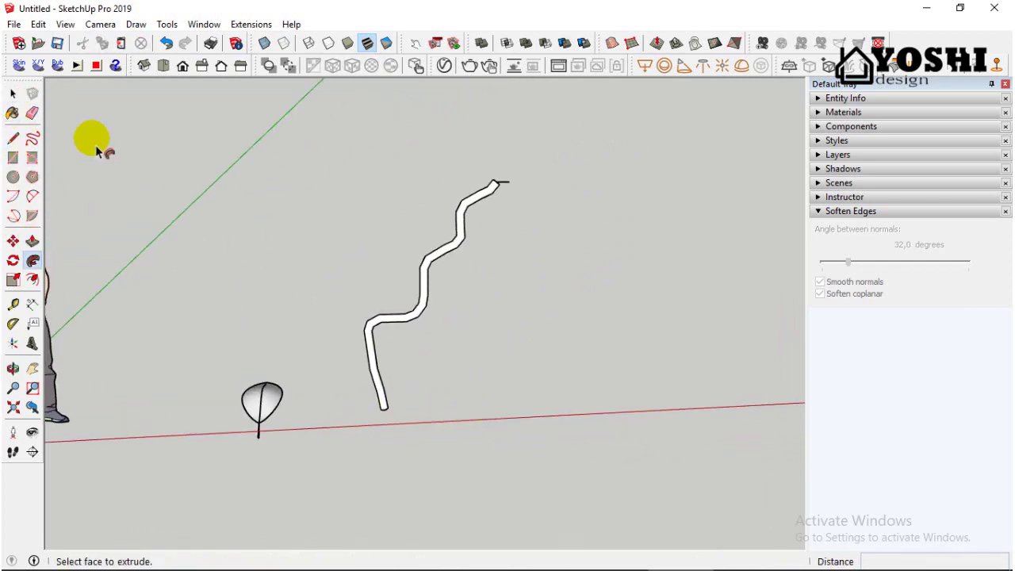
Erase the leftover edge sticking out of the branch's upper end
{"action": "left_click", "coordinate": [14, 95]}
{"action": "scroll", "coordinate": [509, 185], "scroll_direction": "up", "scroll_amount": 3}
{"action": "mouse_move", "coordinate": [509, 187]}
{"action": "middle_mouse_down"}
{"action": "mouse_move", "coordinate": [324, 362]}
{"action": "mouse_move", "coordinate": [244, 476]}
{"action": "middle_mouse_up"}
{"action": "right_click", "coordinate": [495, 210]}
{"action": "left_click", "coordinate": [516, 225]}
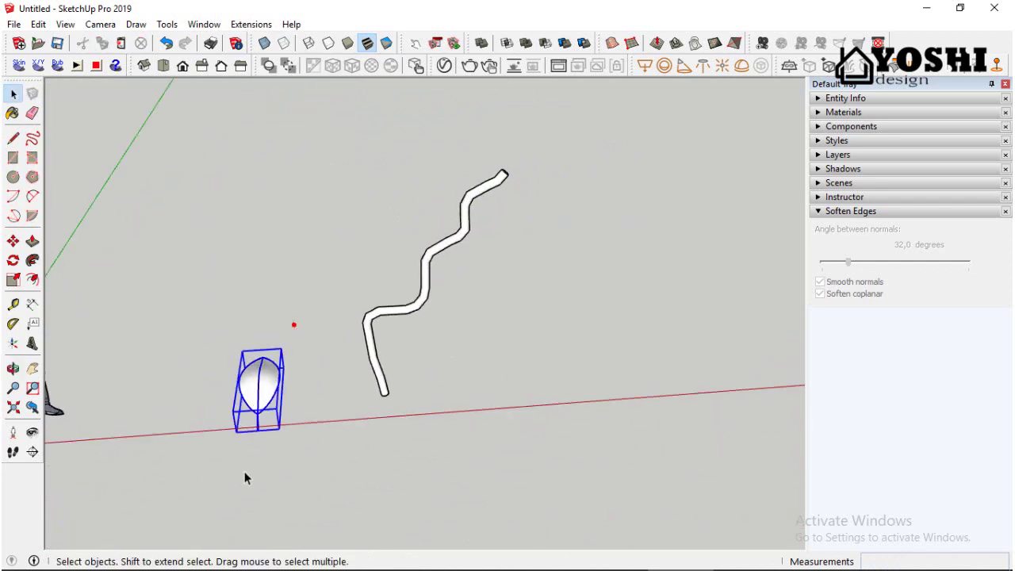
Make the whole branch a group
{"action": "right_click", "coordinate": [401, 305]}
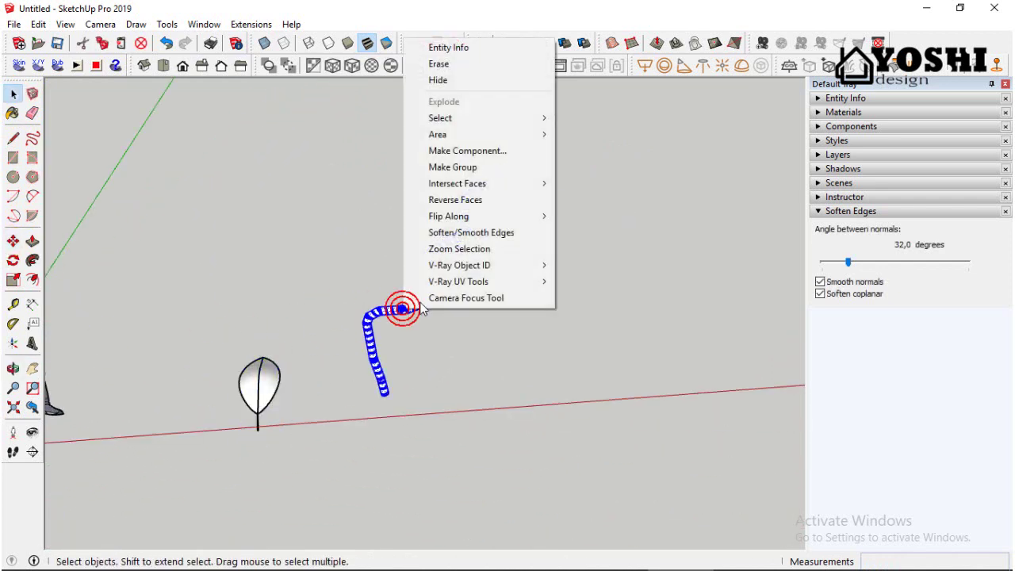
{"action": "left_click", "coordinate": [480, 166]}
{"action": "left_click", "coordinate": [268, 432]}
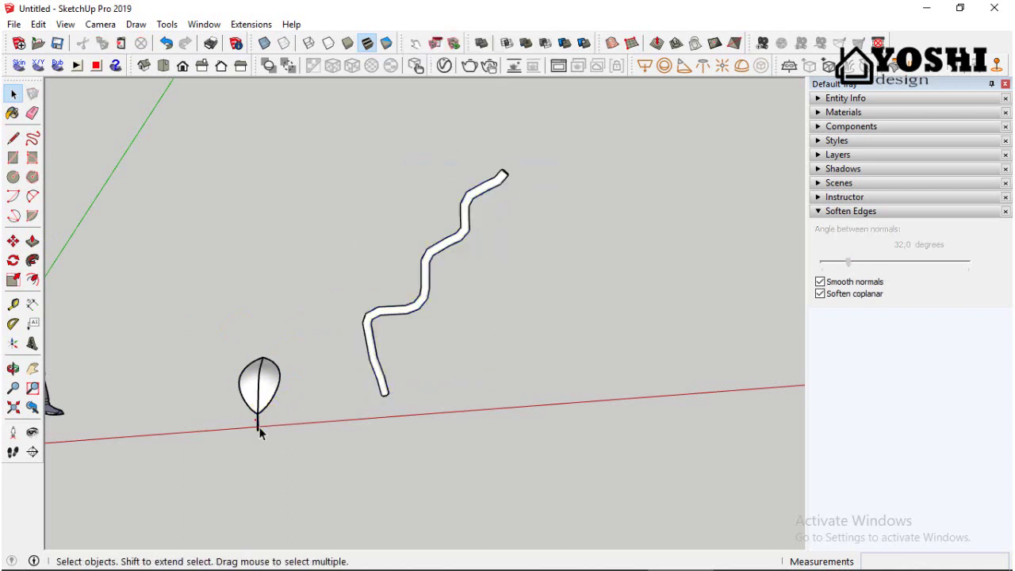
Move the leaf onto the branch's upper end so that its stem base sinks into the branch
{"action": "left_click", "coordinate": [259, 420]}
{"action": "left_click_drag", "start_coordinate": [268, 442], "coordinate": [417, 282]}
{"action": "scroll", "coordinate": [444, 263], "scroll_direction": "up", "scroll_amount": 5}
{"action": "scroll", "coordinate": [356, 304], "scroll_direction": "down", "scroll_amount": 2}
{"action": "mouse_move", "coordinate": [416, 282]}
{"action": "middle_mouse_down"}
{"action": "mouse_move", "coordinate": [356, 303]}
{"action": "mouse_move", "coordinate": [537, 275]}
{"action": "mouse_move", "coordinate": [423, 299]}
{"action": "middle_mouse_up"}
{"action": "scroll", "coordinate": [425, 301], "scroll_direction": "up", "scroll_amount": 2}
{"action": "scroll", "coordinate": [407, 292], "scroll_direction": "up", "scroll_amount": 2}
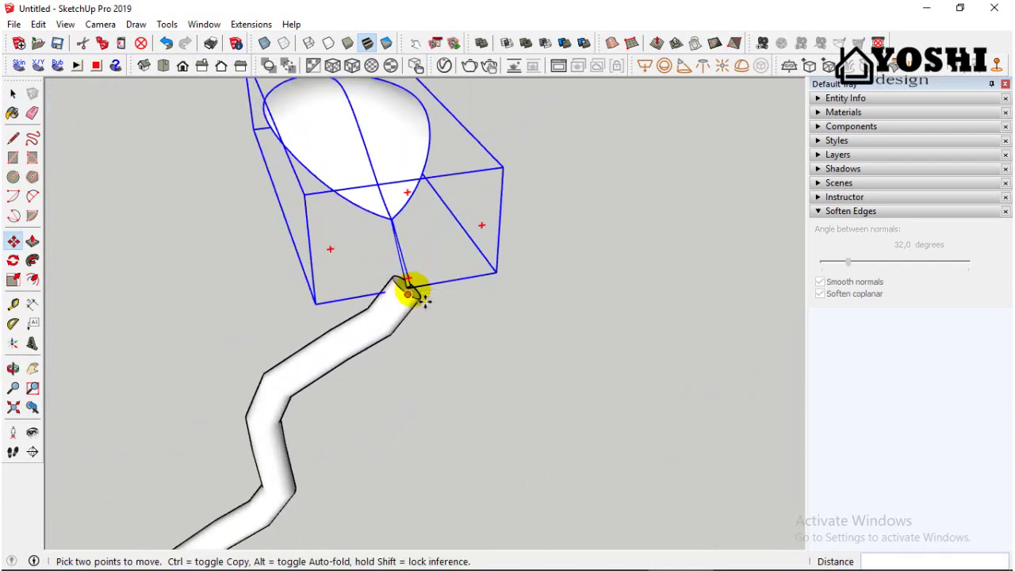
{"action": "left_click", "coordinate": [412, 290]}
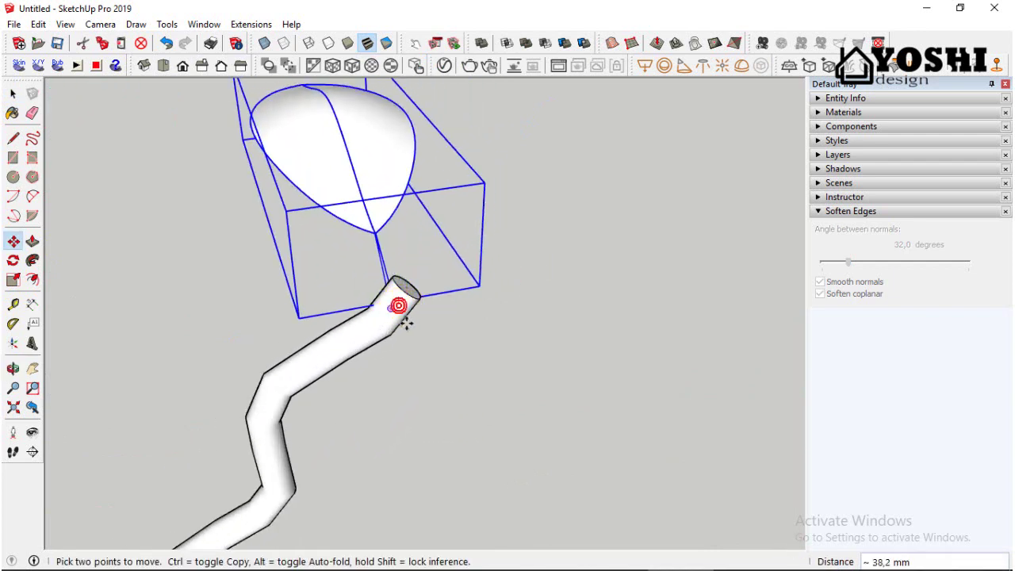
Place three copies of the leaf at successive points down the upper part of the branch
{"action": "left_click", "coordinate": [292, 377]}
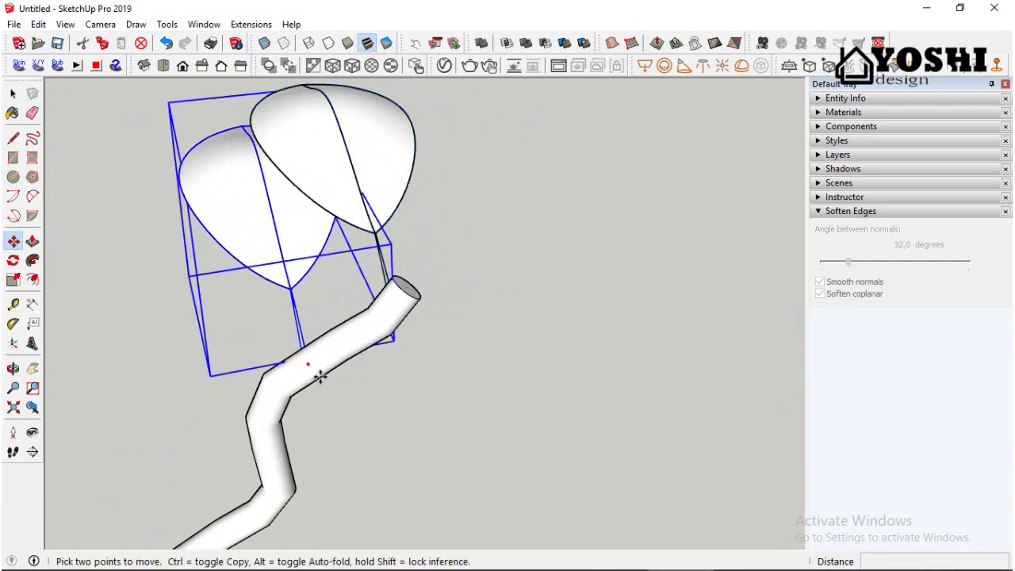
{"action": "key", "text": "ctrl"}
{"action": "left_click", "coordinate": [308, 365]}
{"action": "left_click", "coordinate": [266, 442]}
{"action": "scroll", "coordinate": [301, 266], "scroll_direction": "down", "scroll_amount": 3}
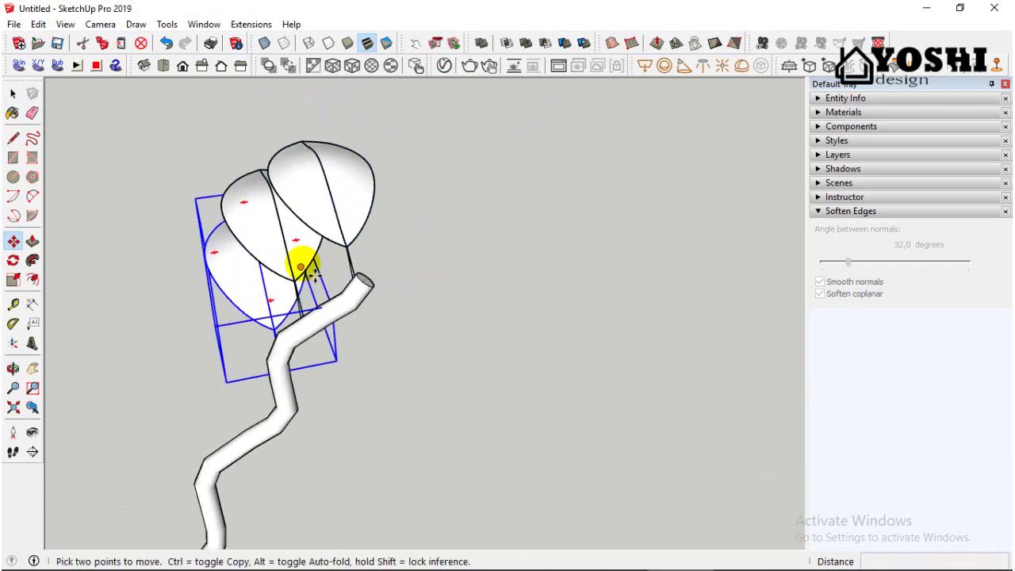
{"action": "left_click", "coordinate": [294, 388]}
Rotate the second leaf from the branch's upper end by 45 degrees horizontally about its stem base
{"action": "middle_click_drag", "start_coordinate": [292, 373], "coordinate": [270, 249]}
{"action": "key", "text": "space"}
{"action": "scroll", "coordinate": [301, 262], "scroll_direction": "up", "scroll_amount": 1}
{"action": "left_click", "coordinate": [295, 269]}
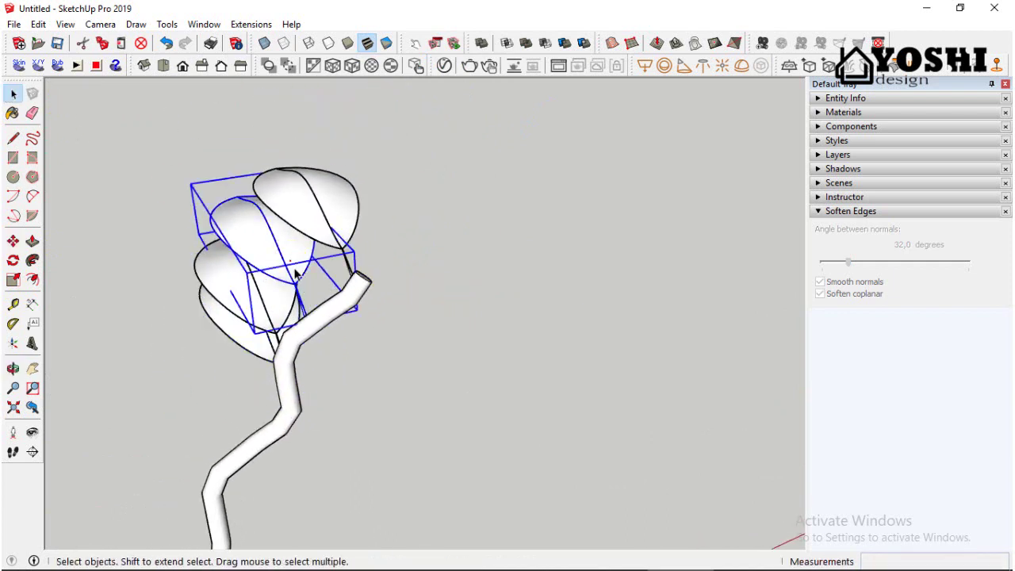
{"action": "left_click", "coordinate": [13, 261]}
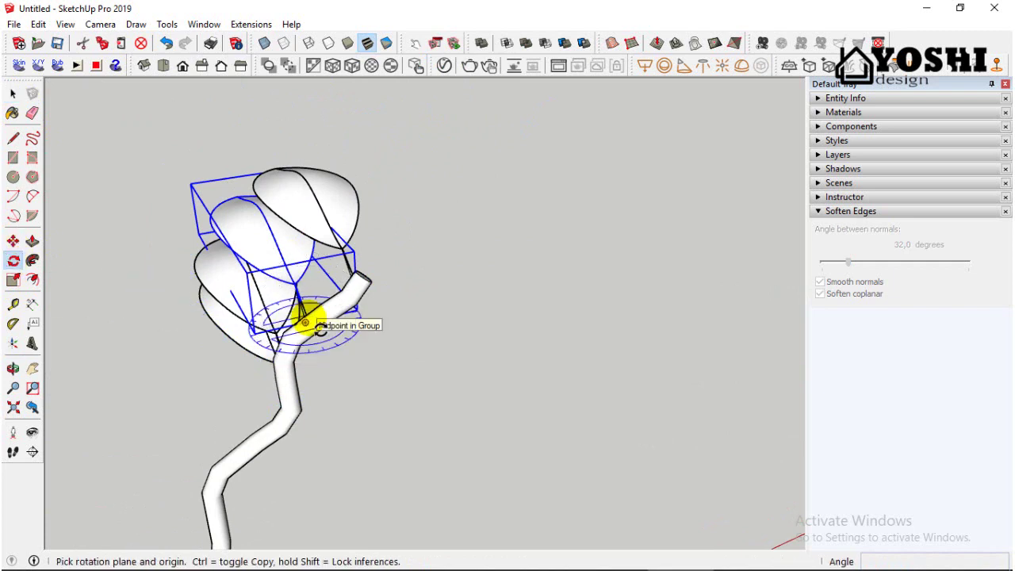
{"action": "left_click", "coordinate": [340, 355]}
{"action": "left_click", "coordinate": [378, 346]}
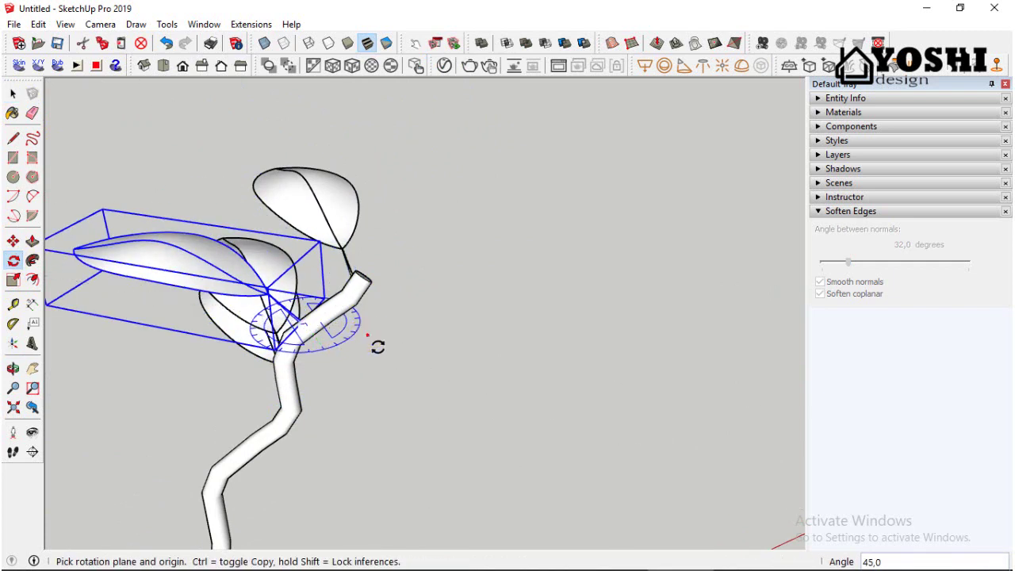
Rotate the lowest leaf horizontally about its stem base so that it points away from the other leaves
{"action": "left_click", "coordinate": [14, 97]}
{"action": "left_click", "coordinate": [243, 346]}
{"action": "left_click", "coordinate": [13, 262]}
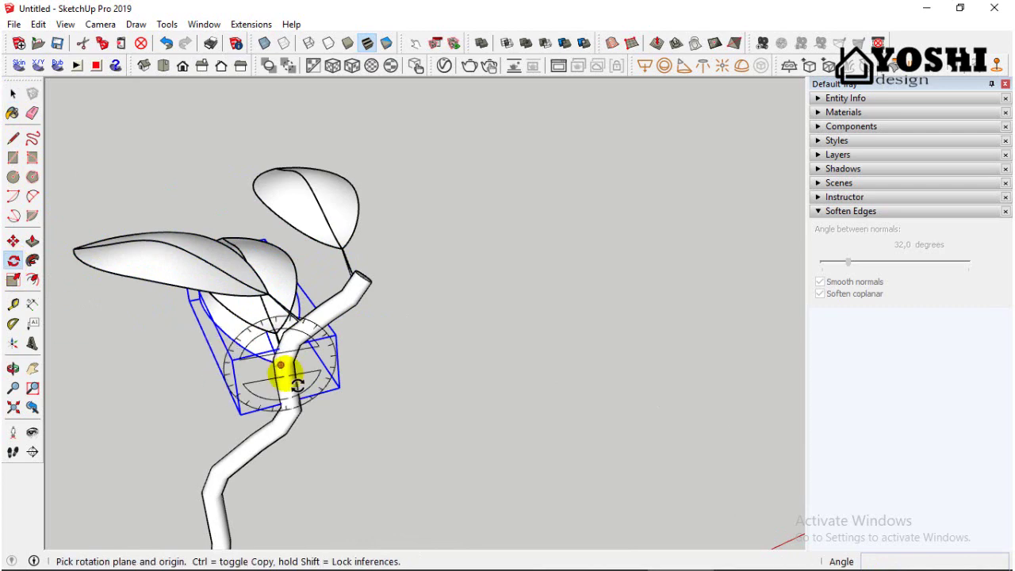
{"action": "left_click", "coordinate": [320, 435]}
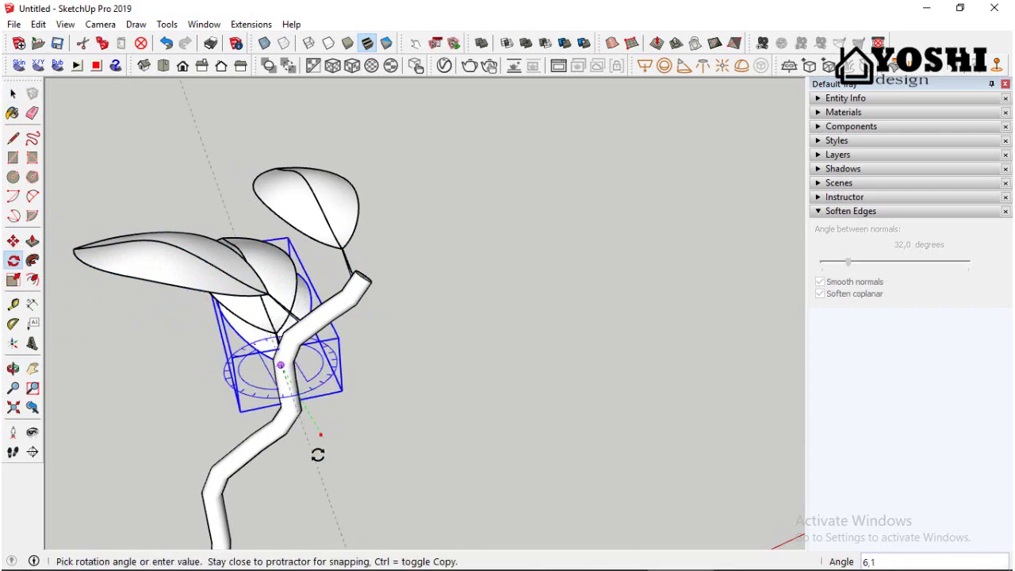
{"action": "left_click", "coordinate": [264, 459]}
{"action": "middle_click_drag", "start_coordinate": [272, 456], "coordinate": [464, 403]}
Select all four leaves on the upper part of the branch together
{"action": "left_click", "coordinate": [11, 93]}
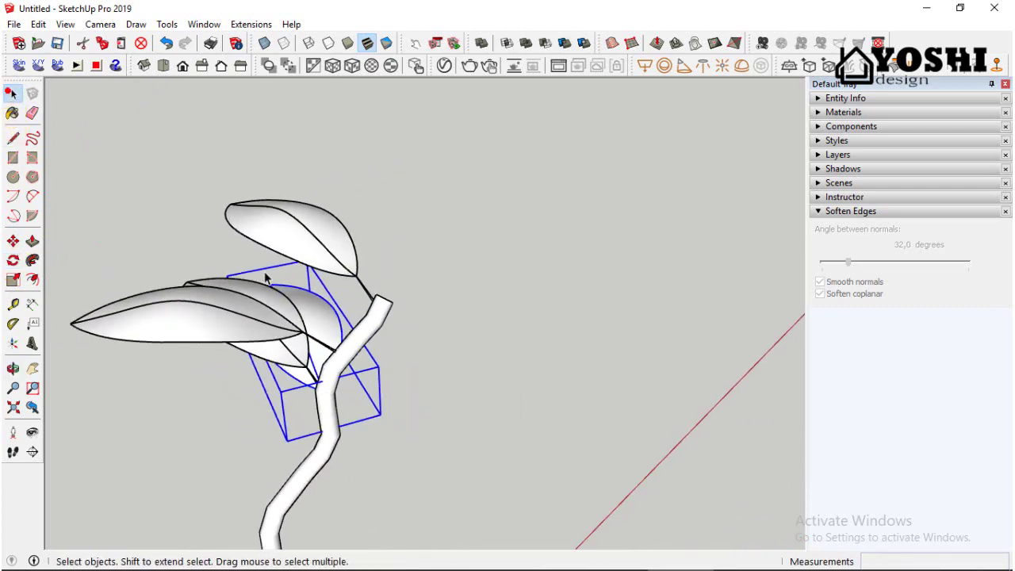
{"action": "middle_click_drag", "start_coordinate": [266, 277], "coordinate": [259, 359]}
{"action": "left_click", "coordinate": [357, 392]}
{"action": "middle_click_drag", "start_coordinate": [356, 392], "coordinate": [335, 314]}
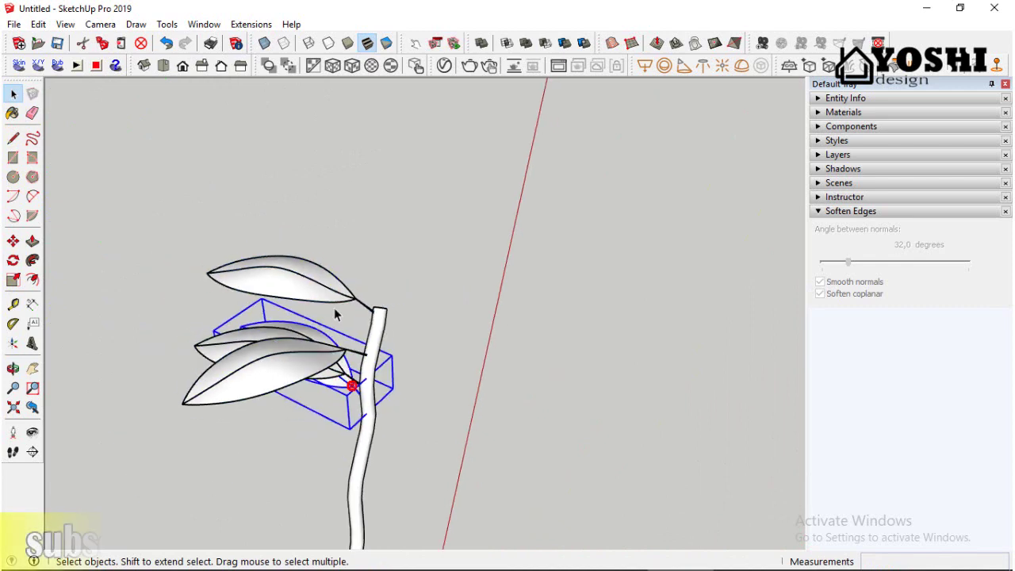
{"action": "left_click", "coordinate": [324, 279], "text": "ctrl"}
{"action": "left_click", "coordinate": [266, 334], "text": "ctrl"}
{"action": "left_click", "coordinate": [256, 381], "text": "ctrl"}
{"action": "middle_click_drag", "start_coordinate": [258, 380], "coordinate": [331, 314]}
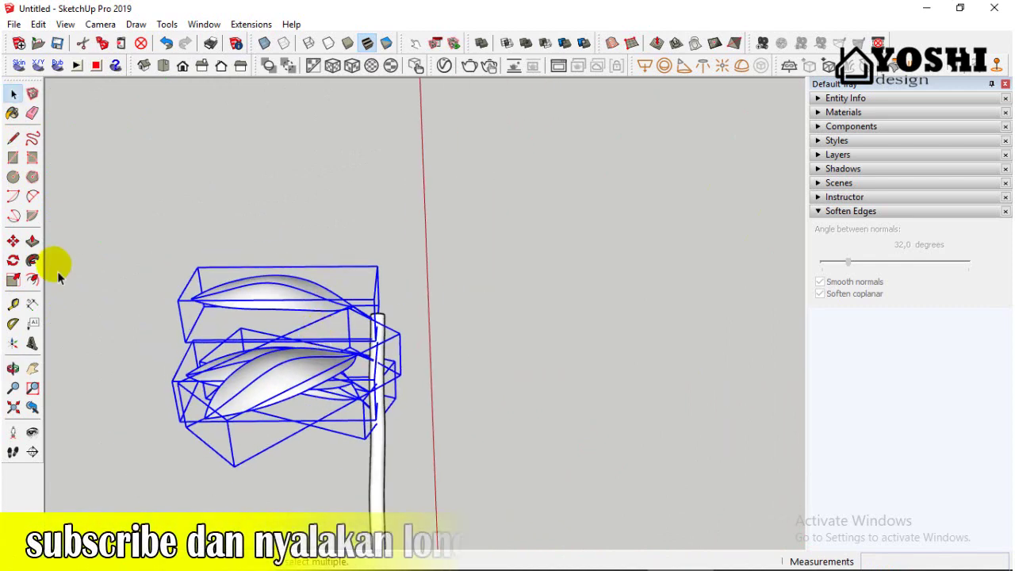
Copy the four selected leaves about 907 mm across to the opposite side of the branch
{"action": "left_click", "coordinate": [13, 241]}
{"action": "scroll", "coordinate": [537, 374], "scroll_direction": "down", "scroll_amount": 1}
{"action": "key", "text": "ctrl"}
{"action": "left_click", "coordinate": [538, 375]}
{"action": "left_click", "coordinate": [640, 373]}
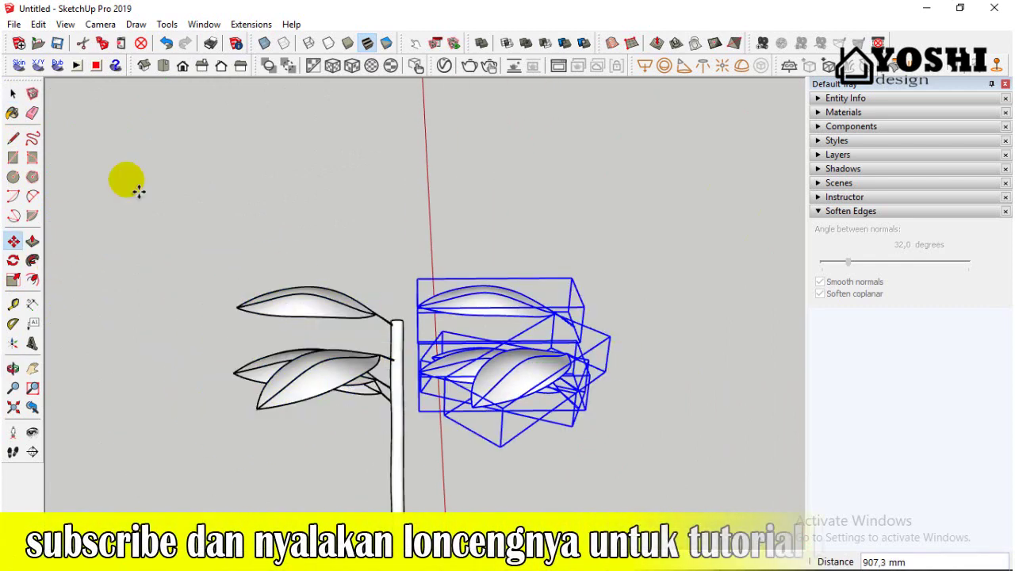
Flip the copied leaf cluster along the green direction
{"action": "left_click", "coordinate": [15, 94]}
{"action": "scroll", "coordinate": [416, 313], "scroll_direction": "down", "scroll_amount": 6}
{"action": "scroll", "coordinate": [432, 325], "scroll_direction": "up", "scroll_amount": 5}
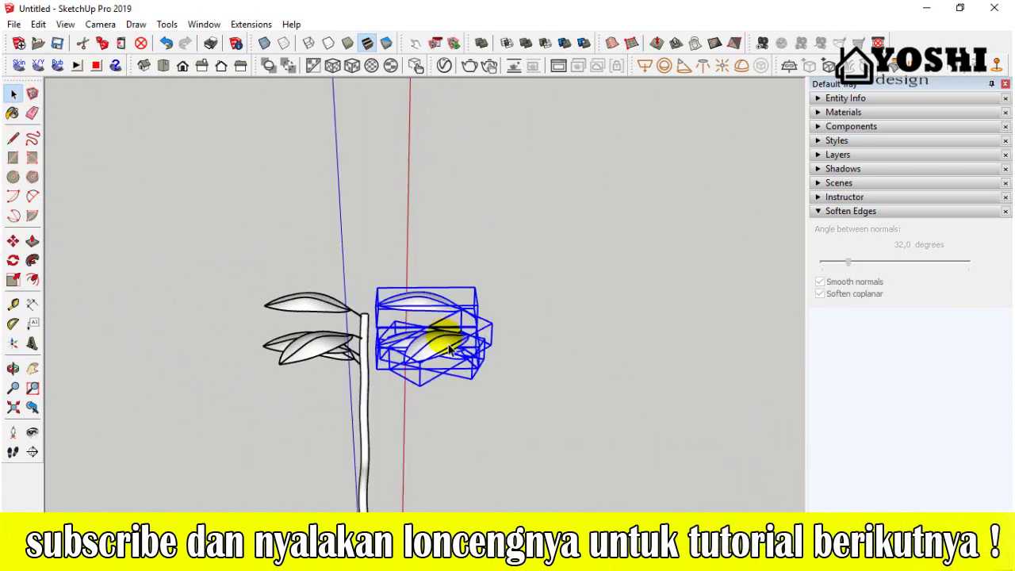
{"action": "right_click", "coordinate": [443, 342]}
{"action": "mouse_move", "coordinate": [498, 249]}
{"action": "left_click", "coordinate": [634, 268]}
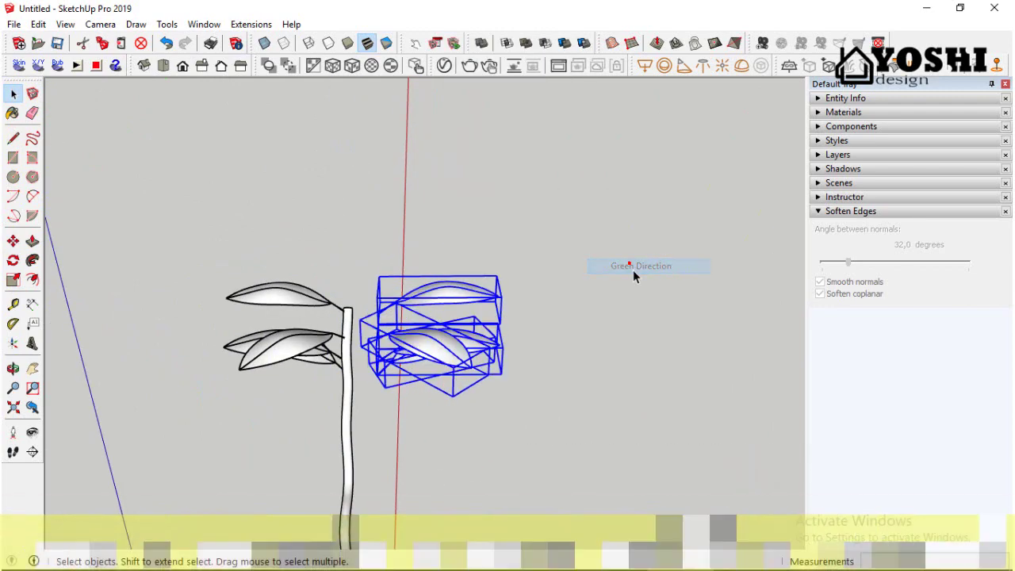
Move the flipped leaf cluster onto the branch so that its uppermost stem base sinks into the branch's upper end
{"action": "left_click", "coordinate": [13, 241]}
{"action": "scroll", "coordinate": [471, 373], "scroll_direction": "up", "scroll_amount": 8}
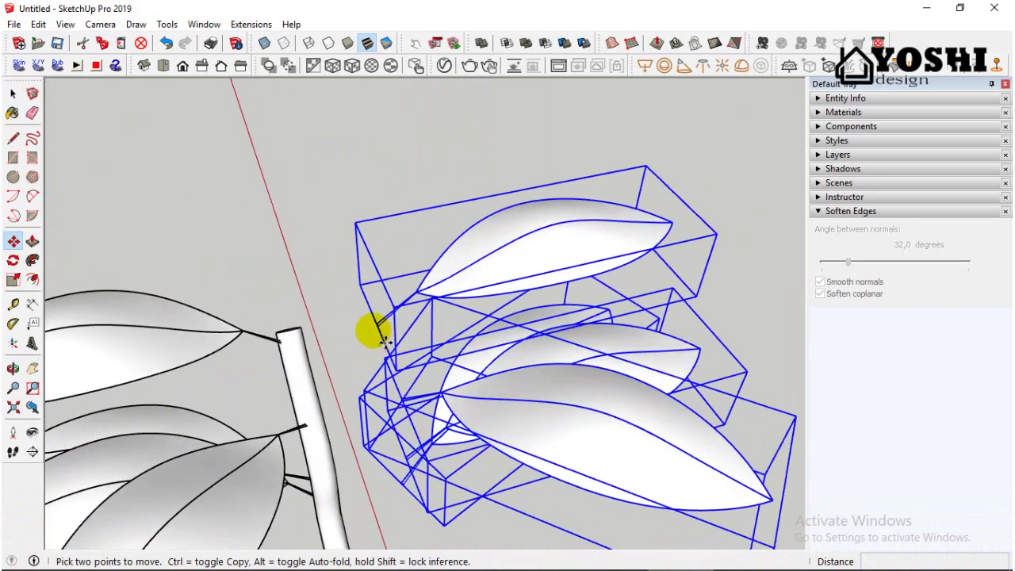
{"action": "left_click", "coordinate": [373, 327]}
{"action": "left_click", "coordinate": [290, 328]}
{"action": "middle_click_drag", "start_coordinate": [291, 328], "coordinate": [623, 266]}
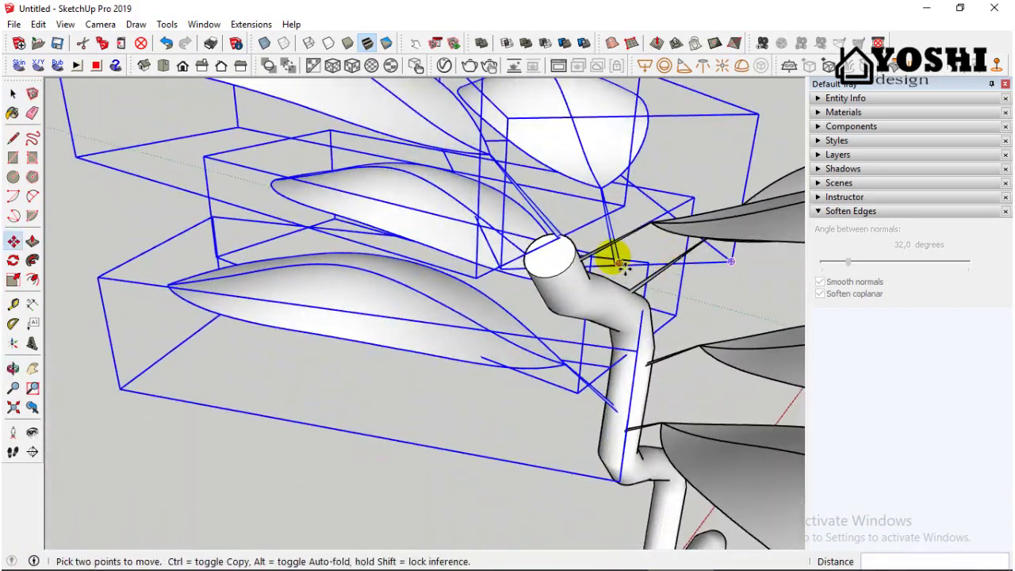
{"action": "left_click", "coordinate": [561, 239]}
{"action": "left_click", "coordinate": [548, 255]}
{"action": "middle_click_drag", "start_coordinate": [549, 255], "coordinate": [225, 274]}
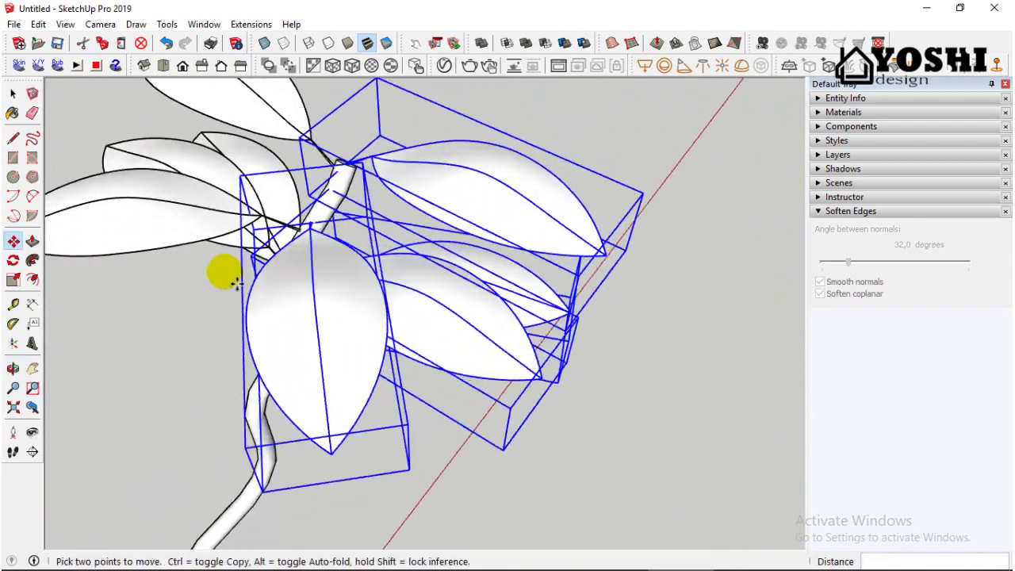
Try to copy the flipped leaf cluster about 419 mm down the branch
{"action": "left_click", "coordinate": [351, 166]}
{"action": "key", "text": "ctrl"}
{"action": "scroll", "coordinate": [359, 172], "scroll_direction": "down", "scroll_amount": 2}
{"action": "middle_click_drag", "start_coordinate": [318, 340], "coordinate": [462, 245]}
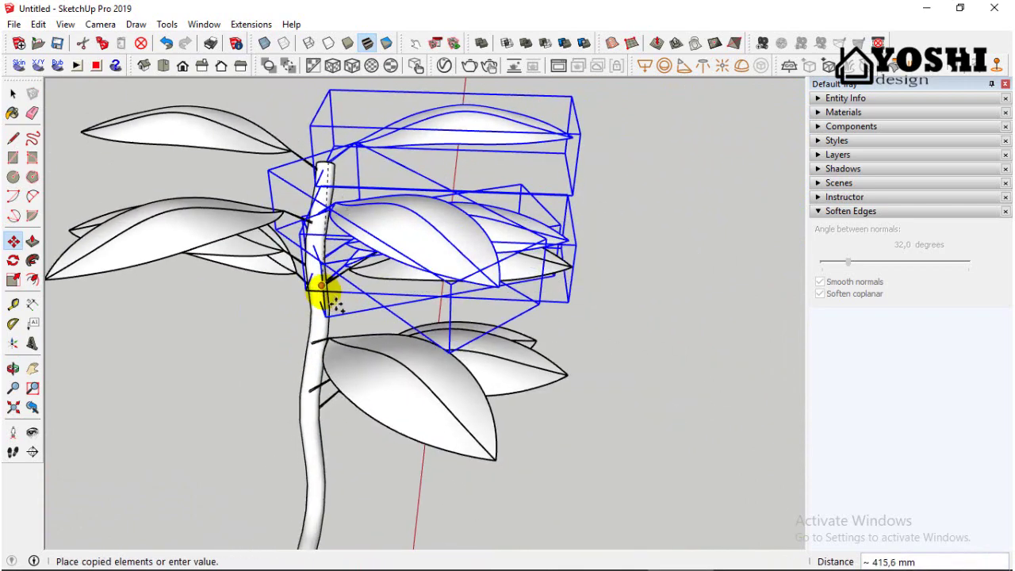
{"action": "left_click", "coordinate": [321, 289]}
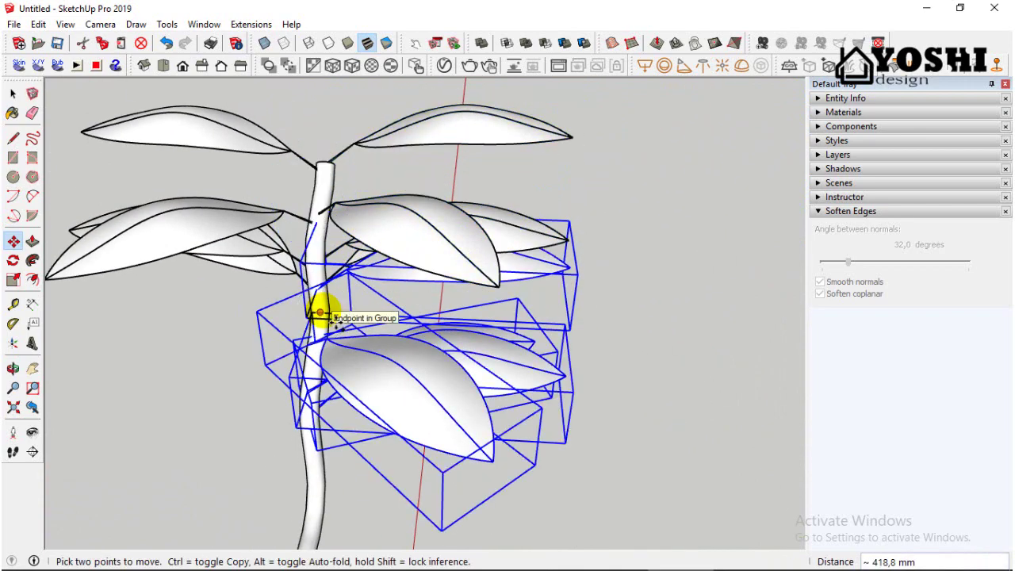
{"action": "key", "text": "Escape"}
{"action": "middle_click_drag", "start_coordinate": [339, 297], "coordinate": [312, 256]}
{"action": "scroll", "coordinate": [332, 249], "scroll_direction": "down", "scroll_amount": 2}
{"action": "middle_click_drag", "start_coordinate": [396, 242], "coordinate": [456, 204]}
{"action": "scroll", "coordinate": [291, 199], "scroll_direction": "up", "scroll_amount": 2}
Place two copies of the flipped leaf cluster down the branch, about 321 mm and a further 548 mm along
{"action": "left_click", "coordinate": [15, 97]}
{"action": "left_click", "coordinate": [377, 205]}
{"action": "middle_click_drag", "start_coordinate": [358, 231], "coordinate": [306, 279]}
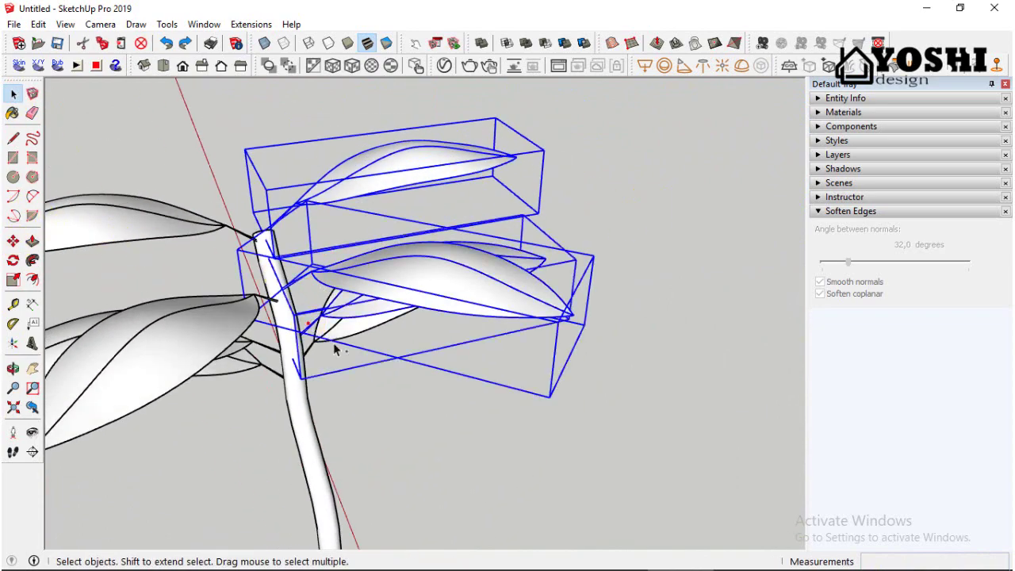
{"action": "left_click_drag", "start_coordinate": [274, 242], "coordinate": [293, 333], "text": "ctrl"}
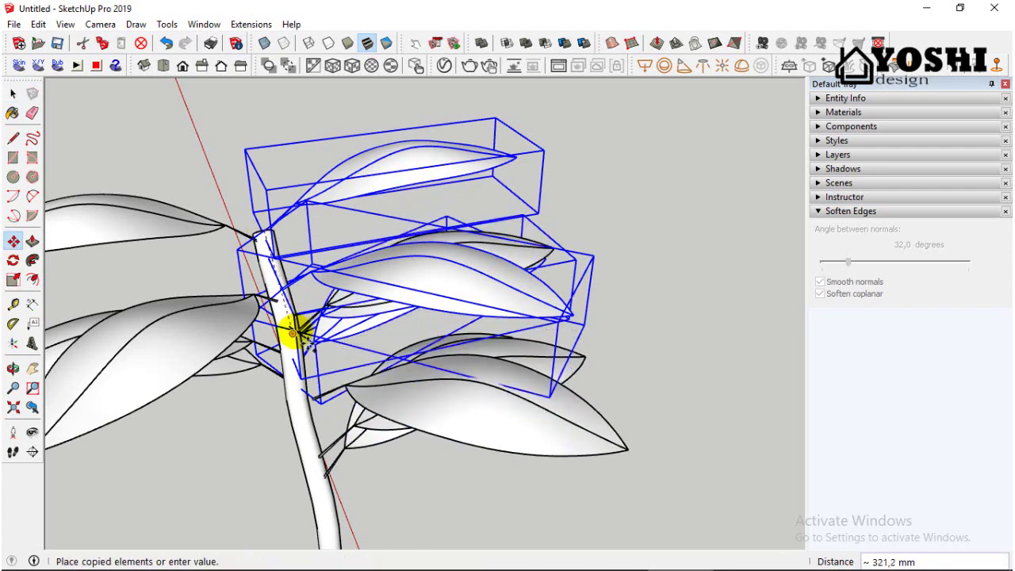
{"action": "left_click", "coordinate": [293, 333]}
{"action": "key", "text": "ctrl"}
{"action": "left_click", "coordinate": [293, 332]}
{"action": "scroll", "coordinate": [379, 295], "scroll_direction": "down", "scroll_amount": 4}
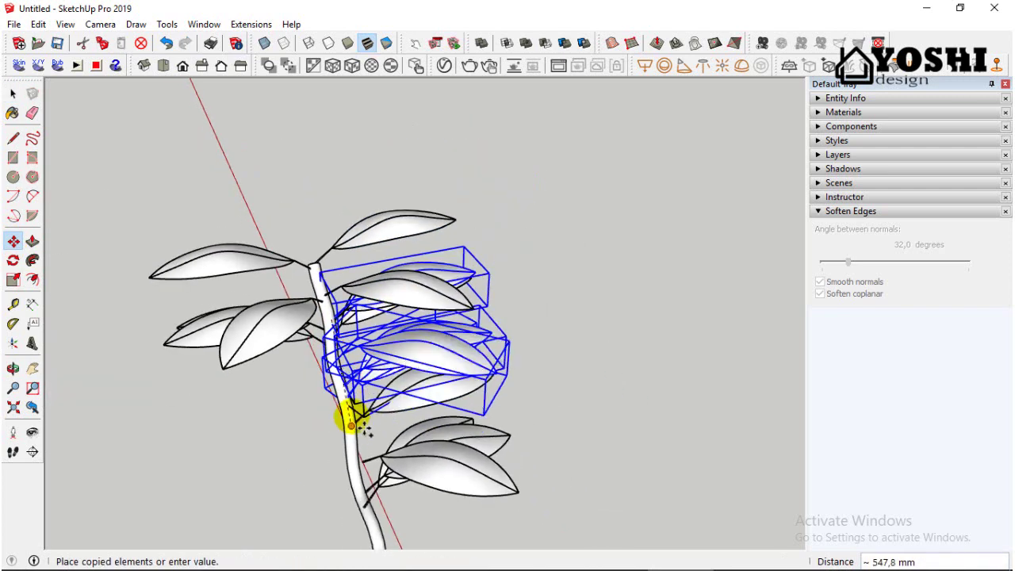
{"action": "left_click", "coordinate": [352, 416]}
Place two more copies of the leaf cluster along the lower part of the branch, the last about 516 mm further down
{"action": "key", "text": "ctrl"}
{"action": "left_click_drag", "start_coordinate": [352, 417], "coordinate": [372, 385]}
{"action": "scroll", "coordinate": [403, 256], "scroll_direction": "down", "scroll_amount": 3}
{"action": "middle_click_drag", "start_coordinate": [372, 385], "coordinate": [519, 337]}
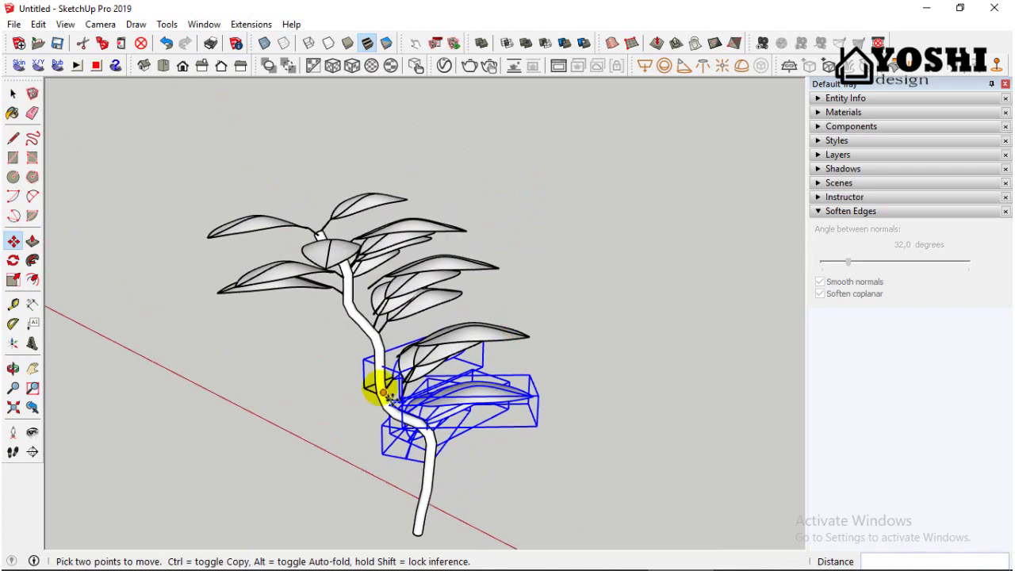
{"action": "key", "text": "ctrl"}
{"action": "left_click", "coordinate": [381, 385]}
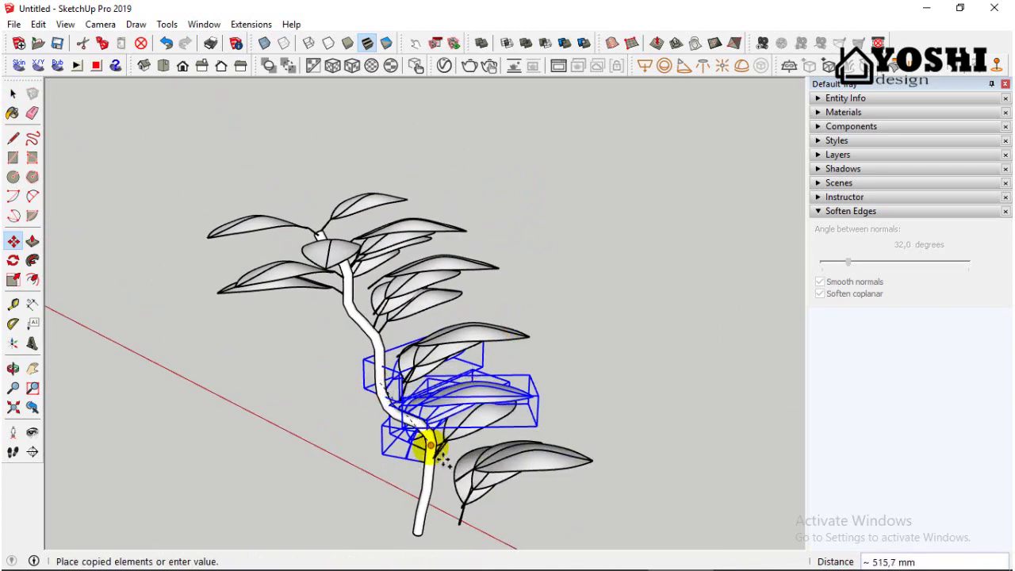
{"action": "left_click", "coordinate": [430, 448]}
{"action": "middle_click_drag", "start_coordinate": [430, 448], "coordinate": [549, 404]}
{"action": "scroll", "coordinate": [498, 453], "scroll_direction": "up", "scroll_amount": 2}
{"action": "scroll", "coordinate": [502, 448], "scroll_direction": "down", "scroll_amount": 1}
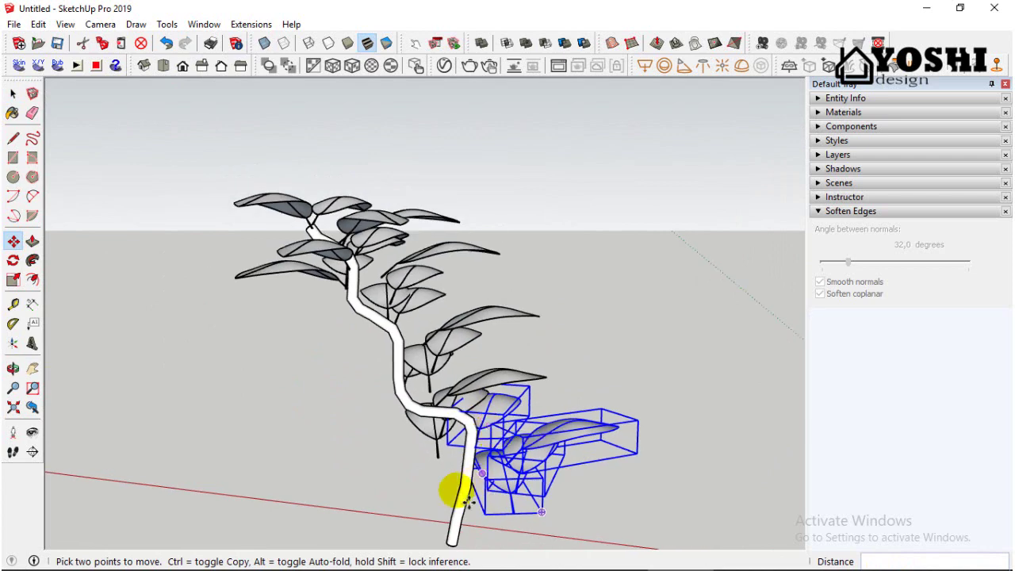
Move the detached leaves of the lowest cluster together onto the bottom section of the branch
{"action": "left_click", "coordinate": [14, 250]}
{"action": "middle_click_drag", "start_coordinate": [489, 433], "coordinate": [453, 420]}
{"action": "scroll", "coordinate": [469, 507], "scroll_direction": "up", "scroll_amount": 1}
{"action": "key", "text": "ctrl+t"}
{"action": "scroll", "coordinate": [477, 506], "scroll_direction": "up", "scroll_amount": 1}
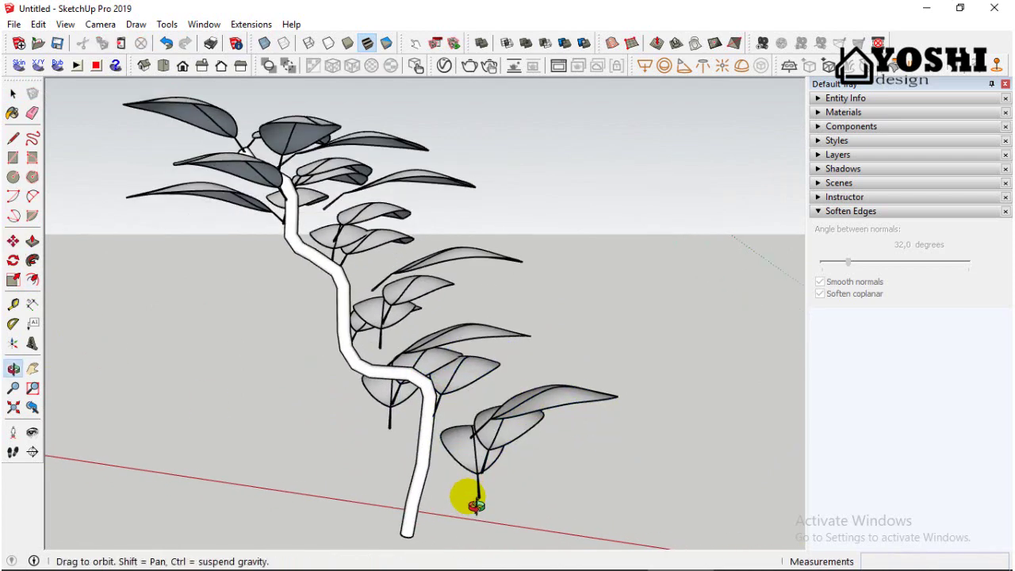
{"action": "middle_click_drag", "start_coordinate": [476, 505], "coordinate": [478, 501]}
{"action": "left_click", "coordinate": [13, 94]}
{"action": "middle_click_drag", "start_coordinate": [428, 403], "coordinate": [417, 424]}
{"action": "left_click", "coordinate": [452, 493]}
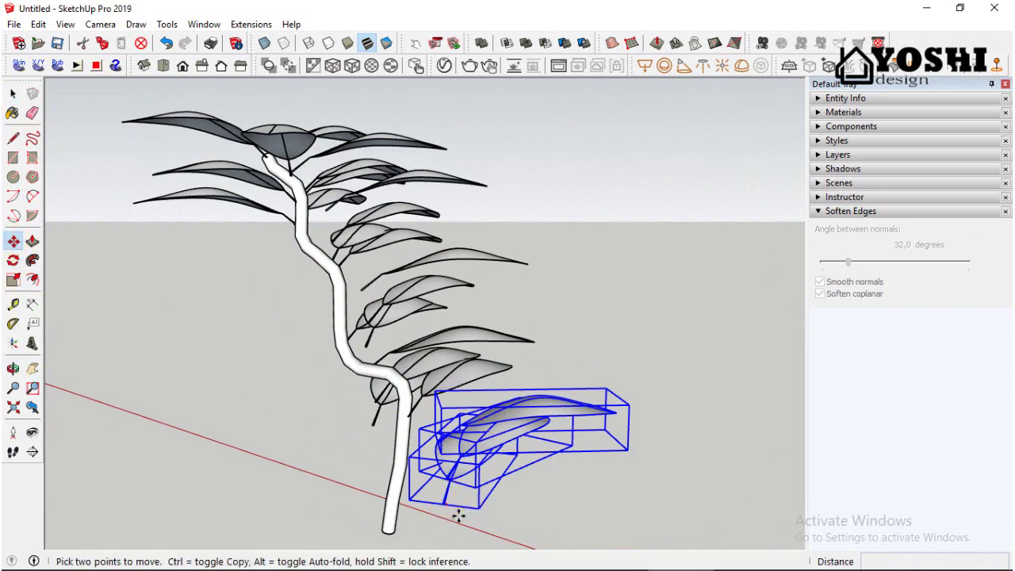
{"action": "middle_click_drag", "start_coordinate": [403, 497], "coordinate": [318, 363]}
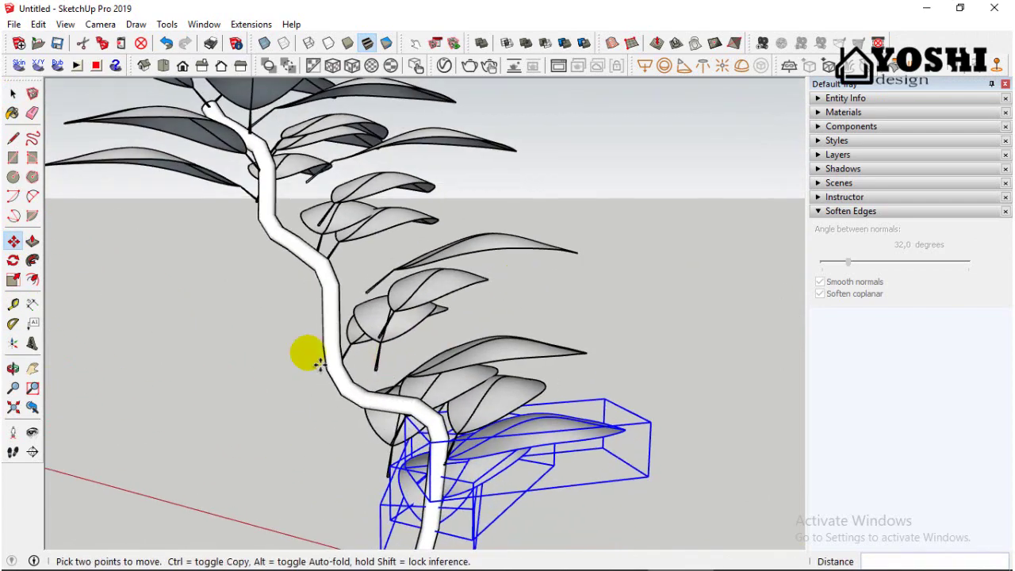
{"action": "scroll", "coordinate": [465, 407], "scroll_direction": "up", "scroll_amount": 2}
{"action": "left_click", "coordinate": [442, 401]}
{"action": "middle_click_drag", "start_coordinate": [442, 402], "coordinate": [402, 443]}
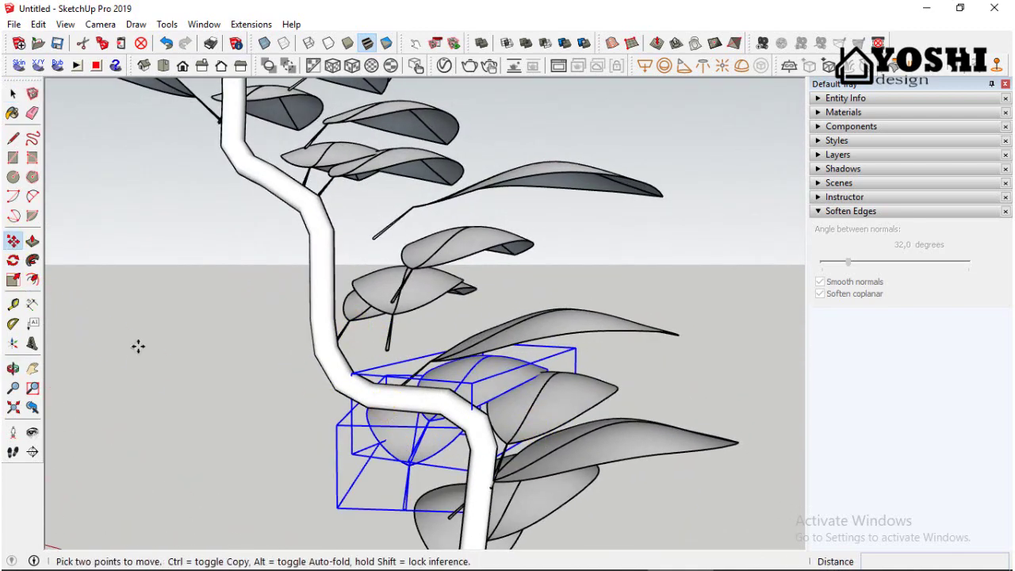
Move the two selected leaves of the next cluster up until their stem bases meet the branch's lower bend
{"action": "left_click", "coordinate": [408, 509]}
{"action": "left_click", "coordinate": [420, 408]}
{"action": "middle_click_drag", "start_coordinate": [419, 408], "coordinate": [344, 445]}
Move two detached leaves of the middle cluster so that the lower leaf's stem base enters the branch near the bend
{"action": "left_click", "coordinate": [14, 94]}
{"action": "left_click", "coordinate": [355, 351]}
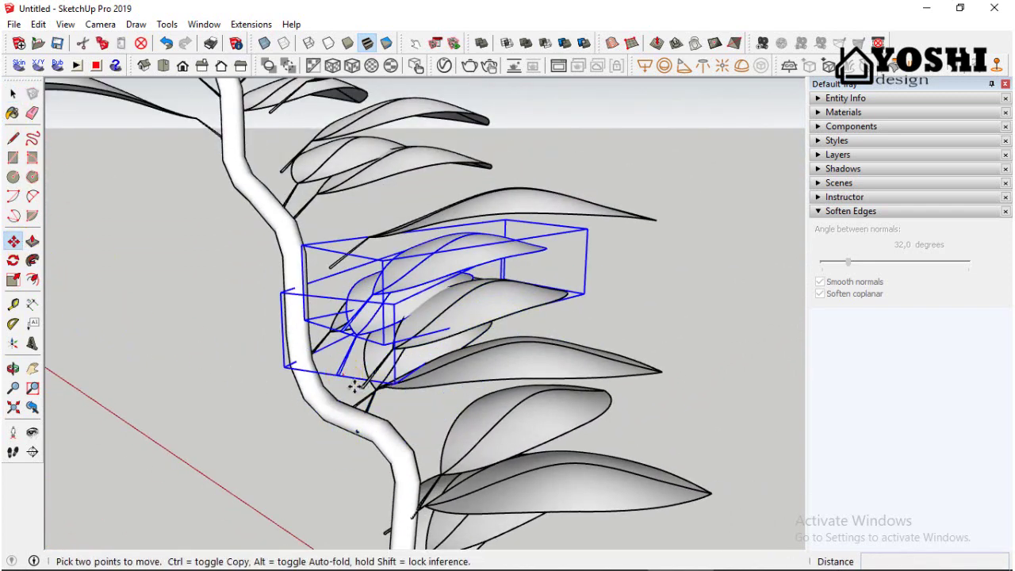
{"action": "left_click", "coordinate": [328, 390]}
{"action": "scroll", "coordinate": [317, 373], "scroll_direction": "up", "scroll_amount": 3}
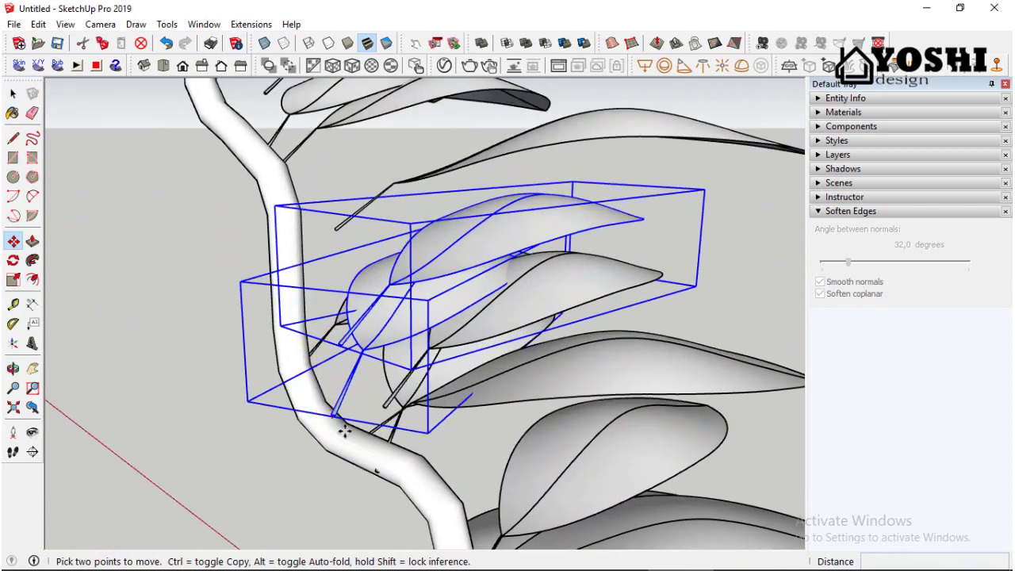
{"action": "middle_click_drag", "start_coordinate": [358, 446], "coordinate": [573, 403]}
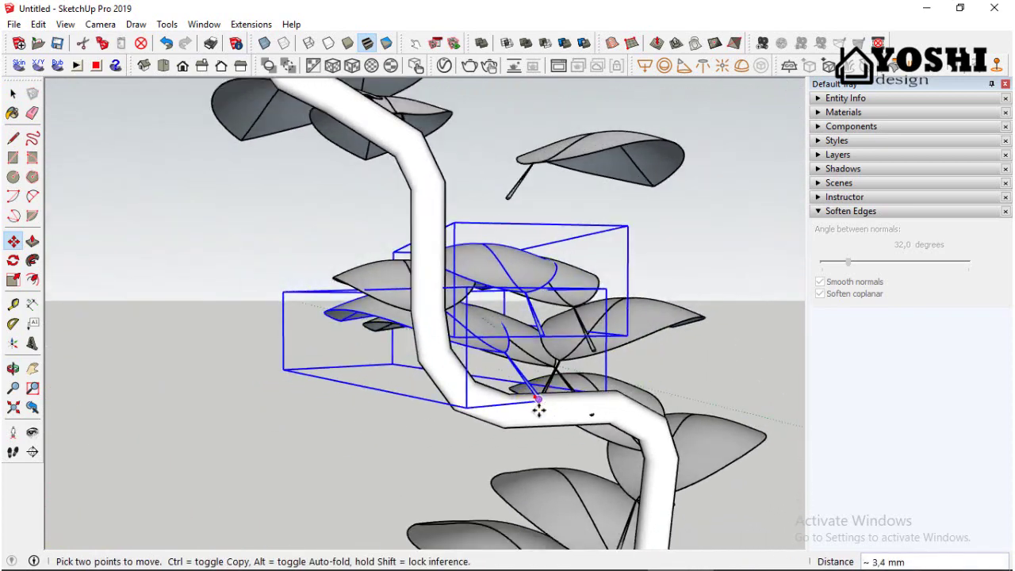
{"action": "scroll", "coordinate": [523, 404], "scroll_direction": "up", "scroll_amount": 2}
{"action": "left_click", "coordinate": [512, 397]}
Move only the upper leaf of that pair so that its stem base attaches to the branch above the bend
{"action": "left_click", "coordinate": [13, 94]}
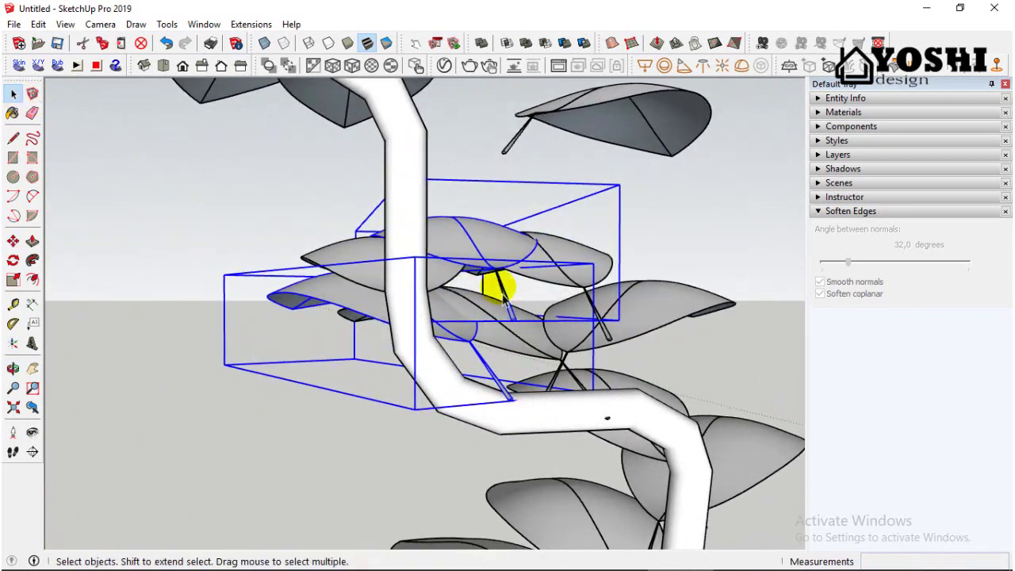
{"action": "left_click", "coordinate": [85, 286]}
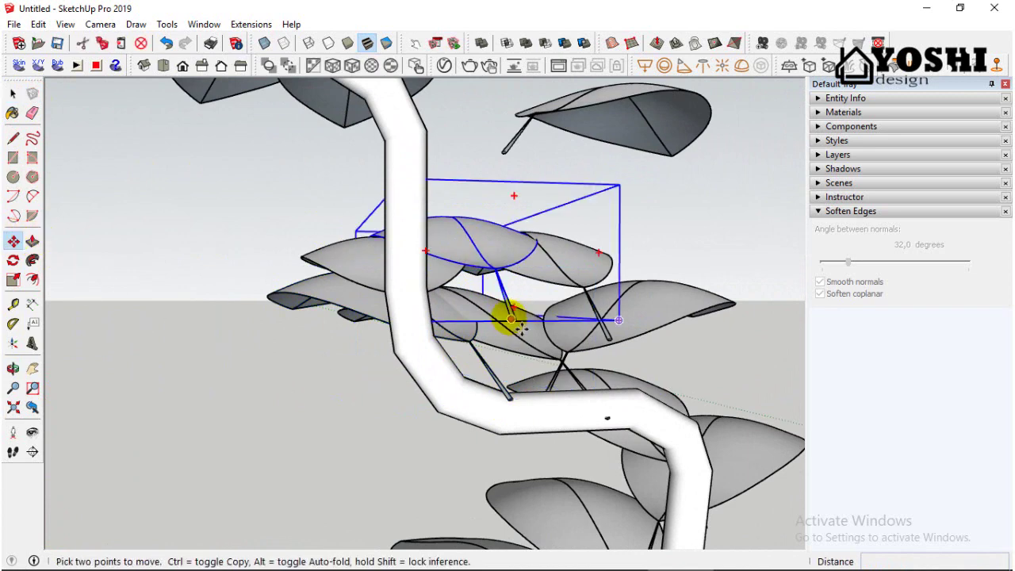
{"action": "middle_click_drag", "start_coordinate": [452, 378], "coordinate": [451, 448]}
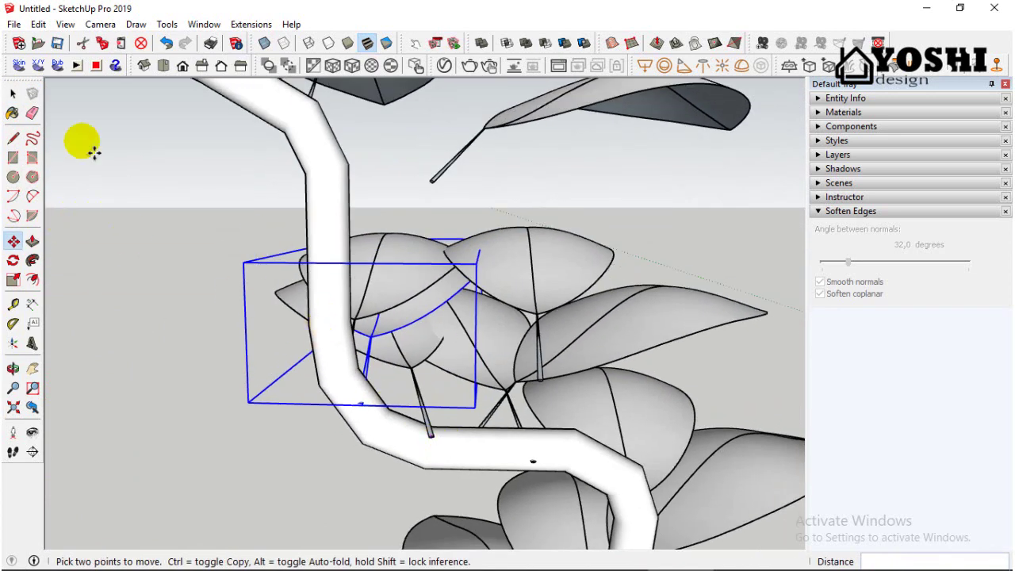
Move the neighbouring detached leaf so that its stem base meets the branch's nearly horizontal section
{"action": "key", "text": "space"}
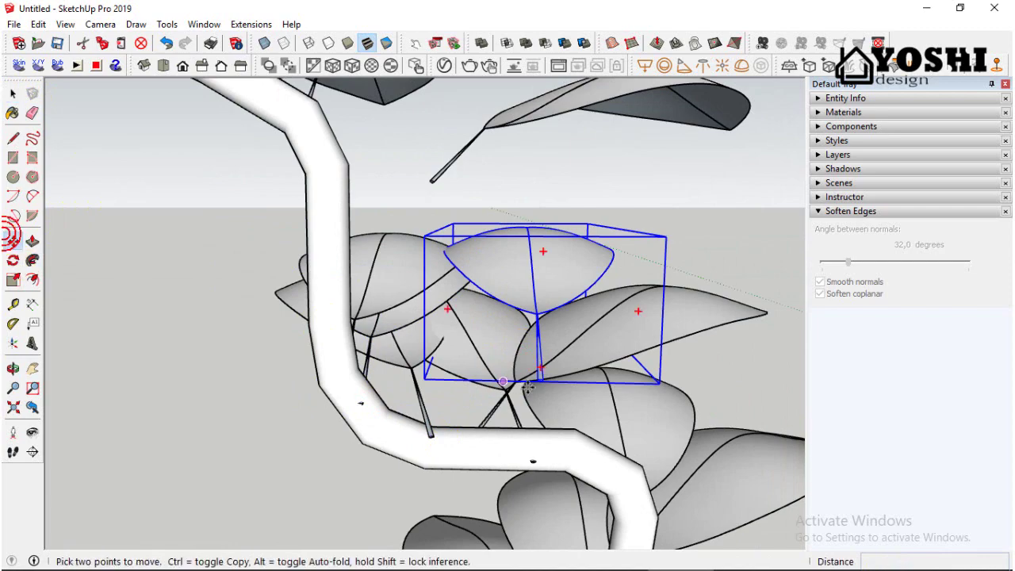
{"action": "left_click", "coordinate": [483, 429]}
{"action": "middle_click_drag", "start_coordinate": [499, 443], "coordinate": [648, 363]}
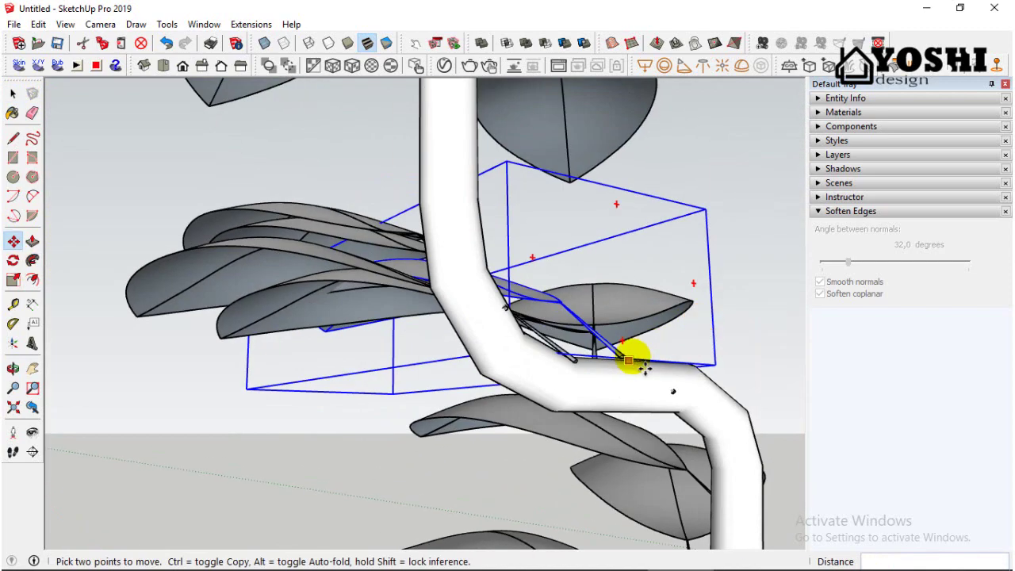
Lower this leaf along the blue axis by 5 mm and 10 mm moves to sink its stem base into the branch
{"action": "left_click_drag", "start_coordinate": [644, 366], "coordinate": [749, 292]}
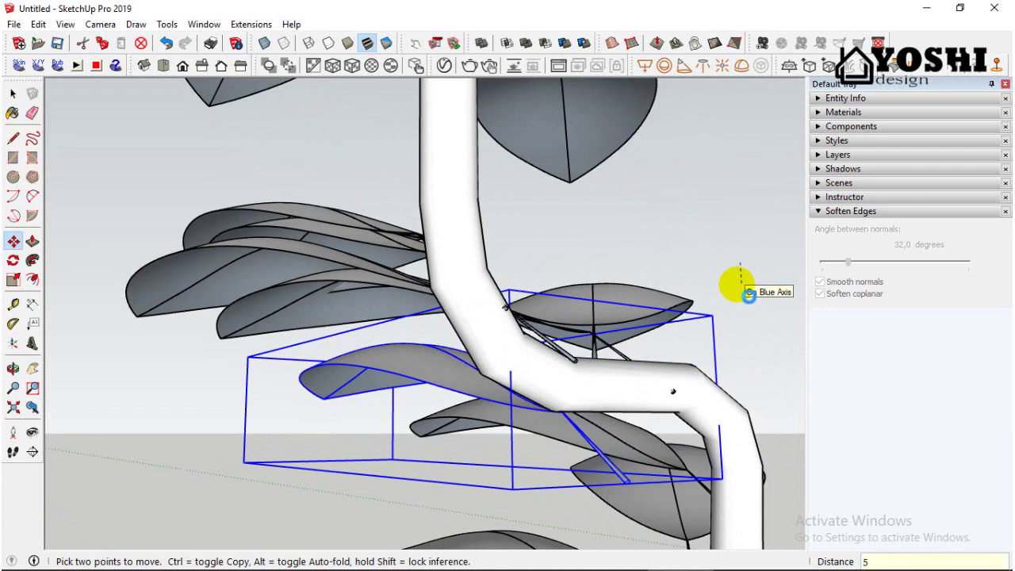
{"action": "middle_click_drag", "start_coordinate": [748, 294], "coordinate": [763, 339]}
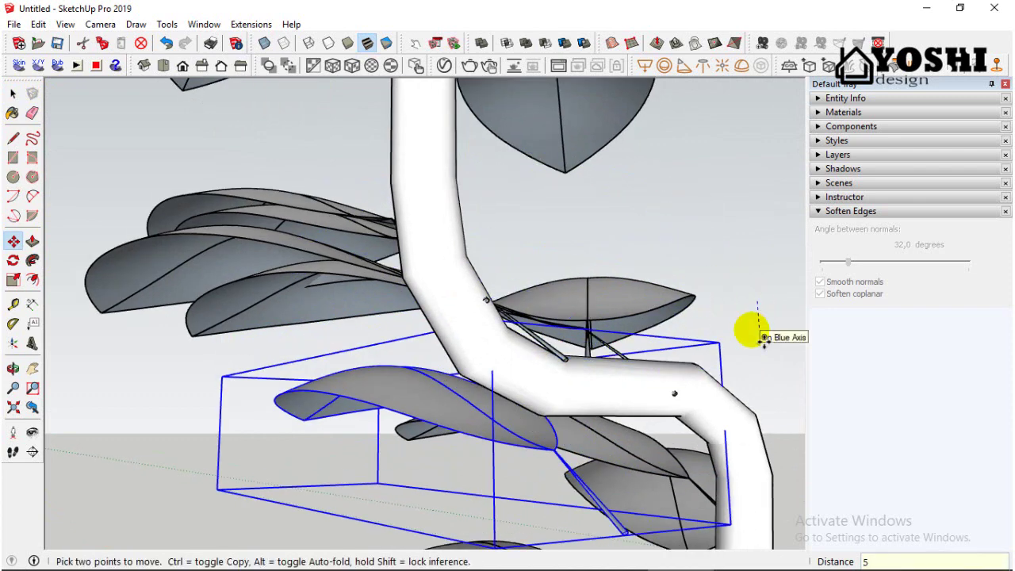
{"action": "left_click_drag", "start_coordinate": [763, 339], "coordinate": [761, 361]}
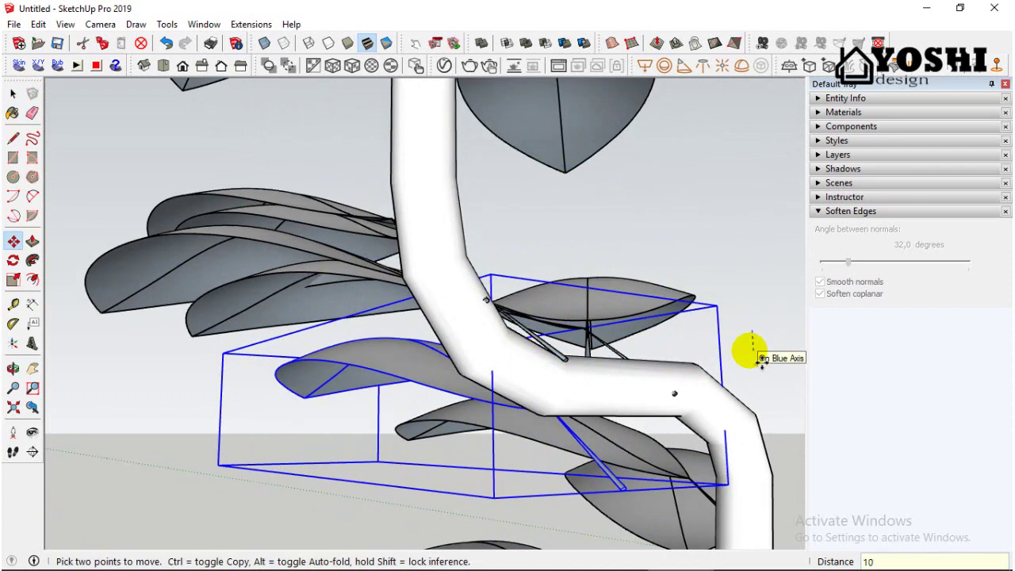
{"action": "key", "text": "Return"}
{"action": "left_click", "coordinate": [12, 95]}
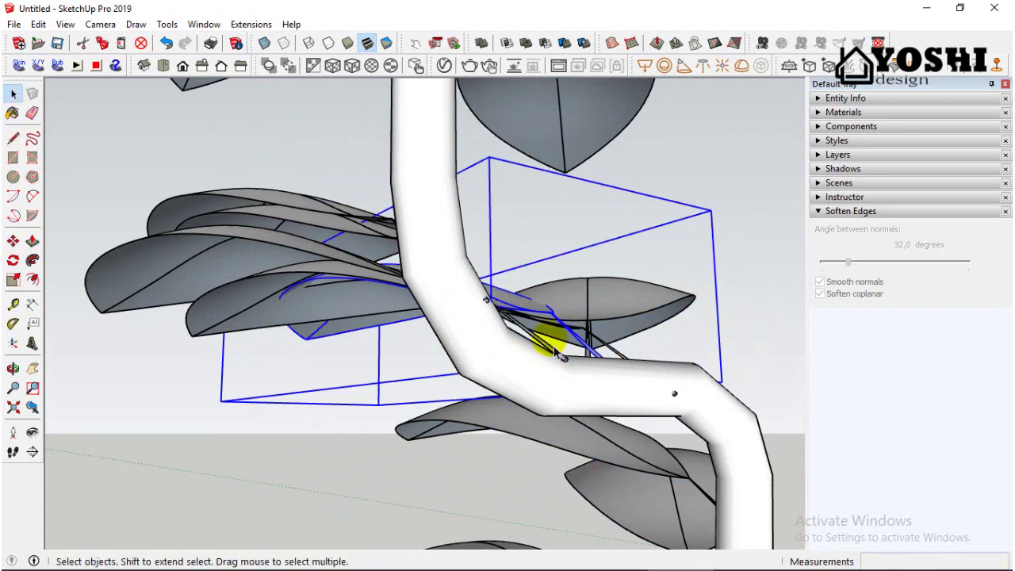
Move the leaf behind the branch bend so that its stem base enters the branch
{"action": "left_click", "coordinate": [536, 365]}
{"action": "left_click_drag", "start_coordinate": [337, 428], "coordinate": [339, 455]}
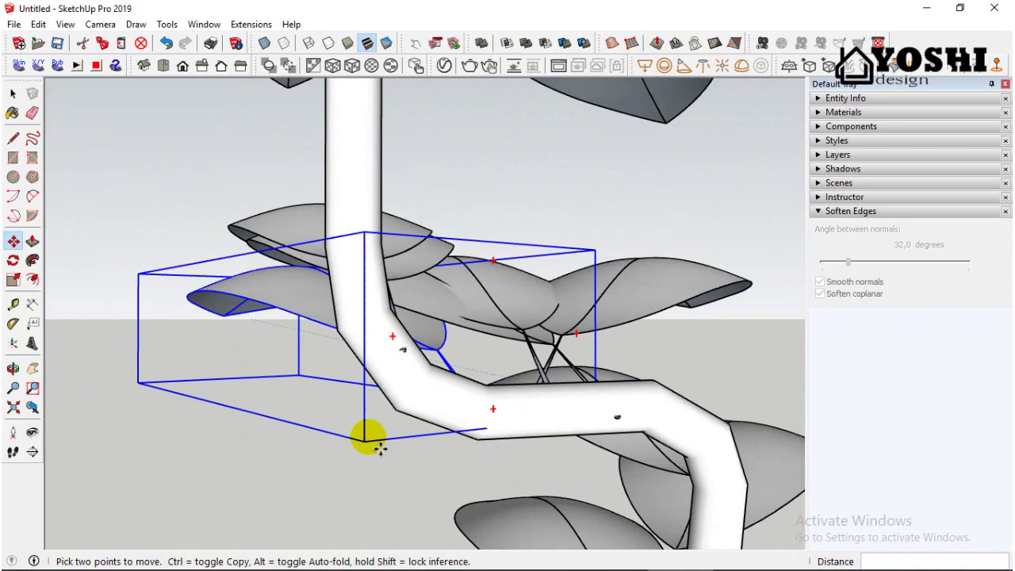
{"action": "middle_click_drag", "start_coordinate": [380, 449], "coordinate": [424, 361]}
{"action": "scroll", "coordinate": [324, 441], "scroll_direction": "down", "scroll_amount": 3}
Move the long detached leaf in the middle of the plant so that its stem base meets the branch
{"action": "left_click", "coordinate": [14, 95]}
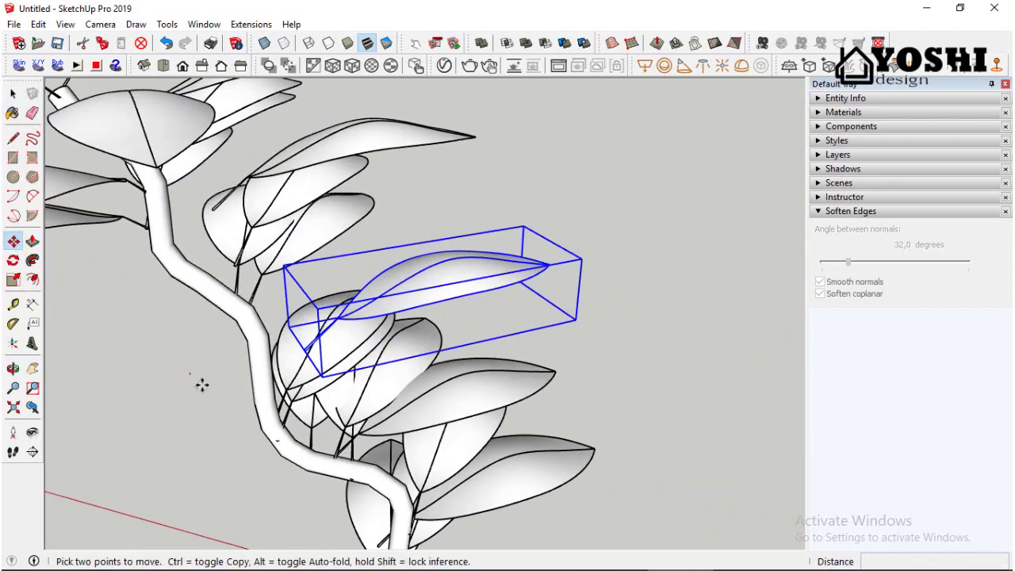
{"action": "left_click_drag", "start_coordinate": [202, 384], "coordinate": [181, 376]}
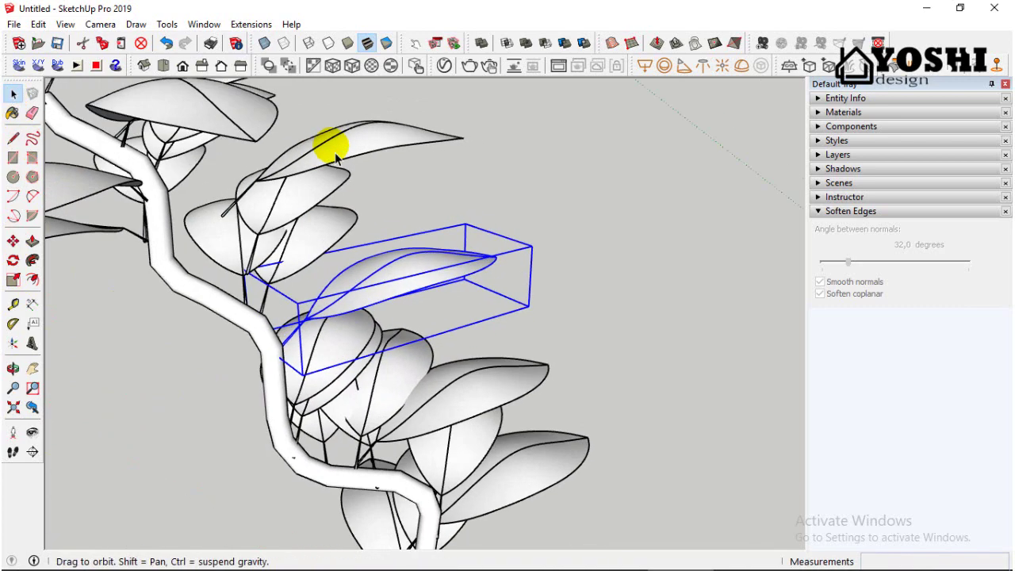
{"action": "mouse_move", "coordinate": [335, 148]}
{"action": "middle_mouse_down"}
{"action": "mouse_move", "coordinate": [254, 233]}
{"action": "mouse_move", "coordinate": [317, 215]}
{"action": "mouse_move", "coordinate": [290, 181]}
{"action": "middle_mouse_up"}
Move the two detached leaves of the next higher cluster together about 207 mm along the red axis to the branch
{"action": "left_click", "coordinate": [253, 233]}
{"action": "left_click", "coordinate": [289, 178], "text": "shift"}
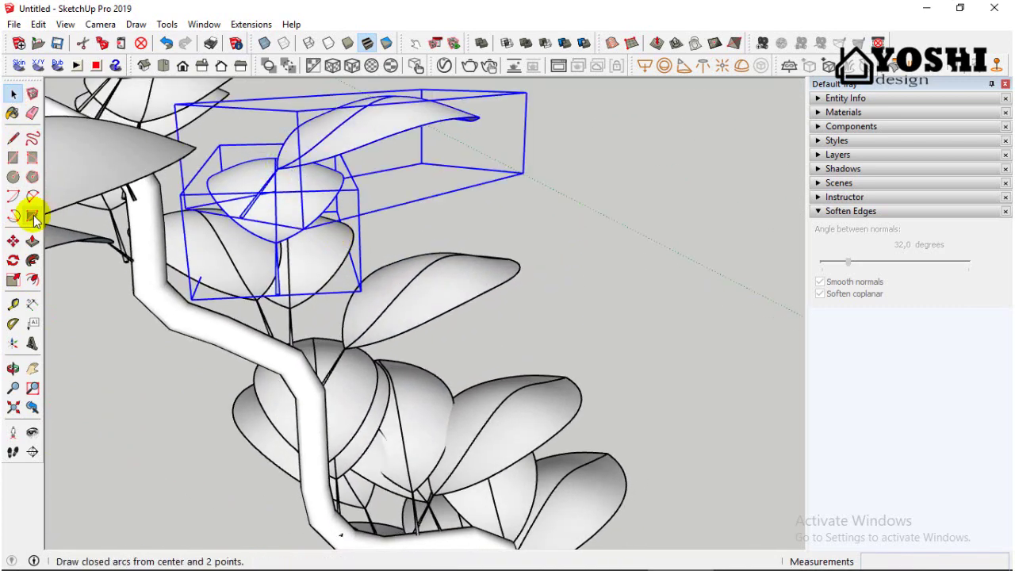
{"action": "left_click", "coordinate": [164, 336]}
{"action": "left_click_drag", "start_coordinate": [170, 385], "coordinate": [163, 388]}
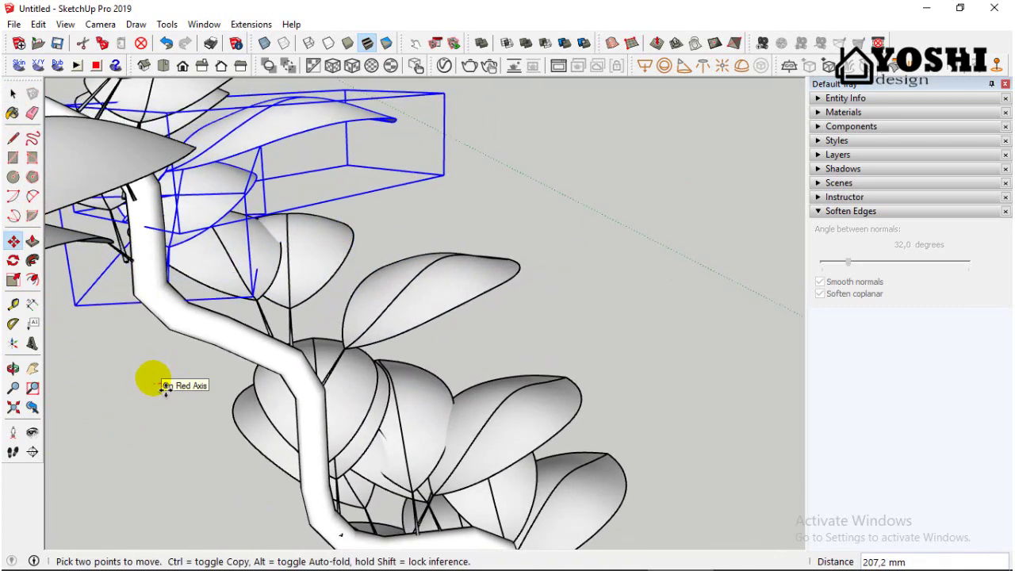
{"action": "left_click", "coordinate": [166, 390]}
{"action": "mouse_move", "coordinate": [166, 390]}
{"action": "middle_mouse_down"}
{"action": "mouse_move", "coordinate": [204, 375]}
{"action": "mouse_move", "coordinate": [183, 384]}
{"action": "mouse_move", "coordinate": [160, 333]}
{"action": "middle_mouse_up"}
{"action": "scroll", "coordinate": [181, 383], "scroll_direction": "down", "scroll_amount": 5}
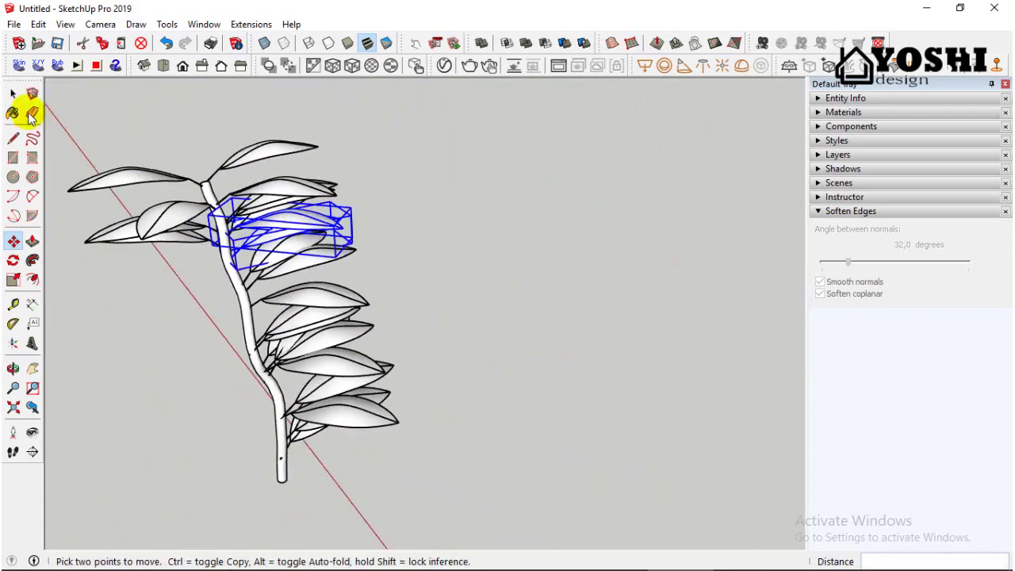
Move the rounded leaf above the lower branch section along the red axis so that its stem reaches the branch
{"action": "left_click", "coordinate": [13, 94]}
{"action": "left_click", "coordinate": [421, 274]}
{"action": "middle_click_drag", "start_coordinate": [421, 274], "coordinate": [373, 414]}
{"action": "scroll", "coordinate": [273, 330], "scroll_direction": "up", "scroll_amount": 4}
{"action": "scroll", "coordinate": [373, 414], "scroll_direction": "up", "scroll_amount": 5}
{"action": "left_click", "coordinate": [390, 388]}
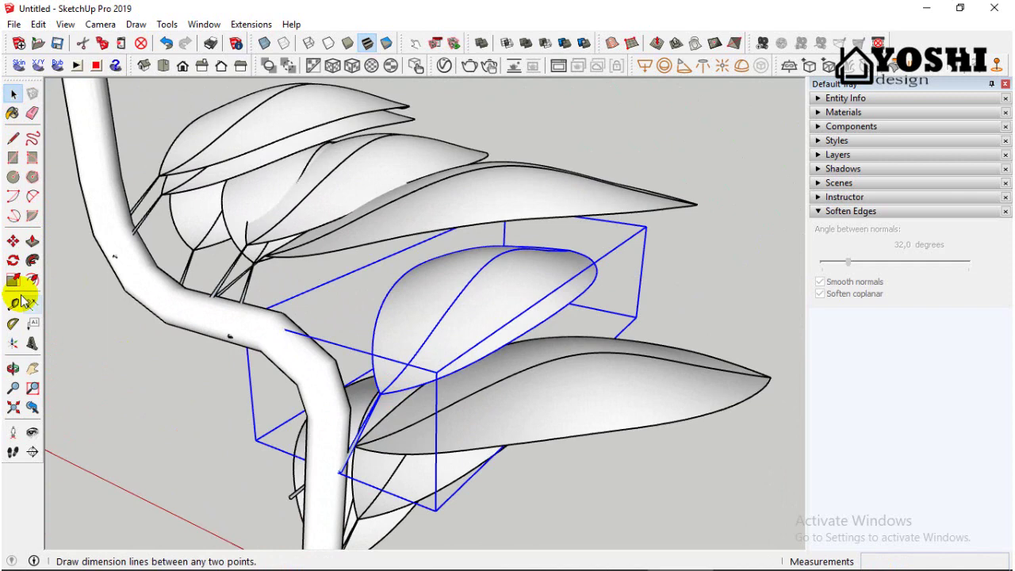
{"action": "left_click", "coordinate": [162, 434]}
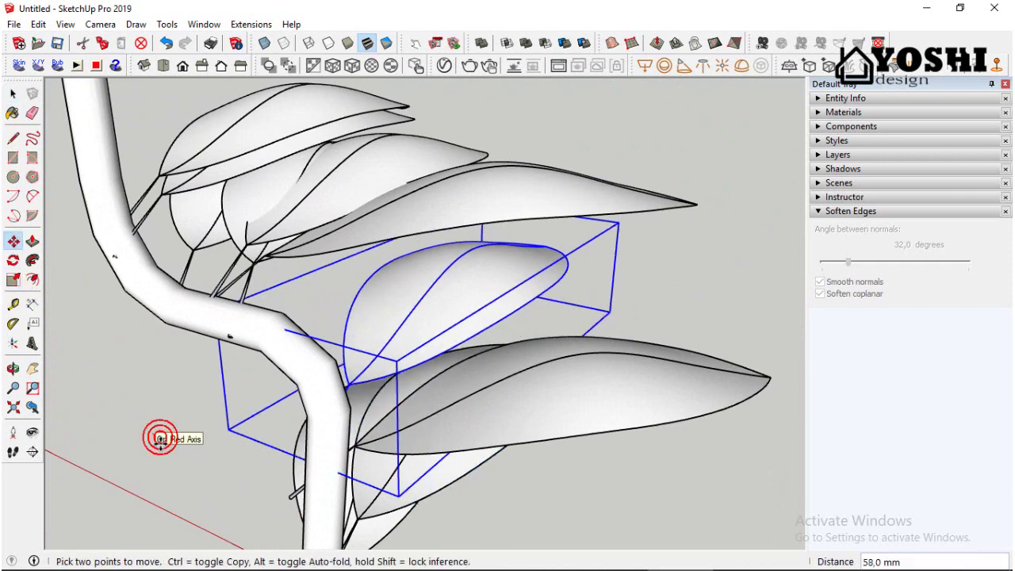
Move the large leaf directly below it about 66 mm along the red axis
{"action": "left_click", "coordinate": [291, 493]}
{"action": "left_click", "coordinate": [178, 467]}
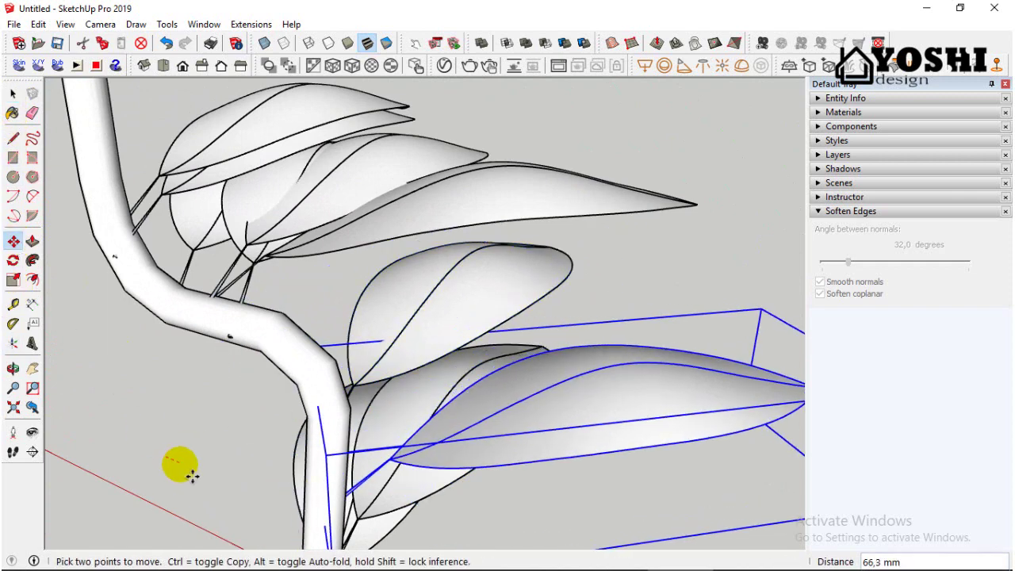
{"action": "left_click", "coordinate": [192, 476]}
{"action": "scroll", "coordinate": [192, 476], "scroll_direction": "down", "scroll_amount": 2}
{"action": "scroll", "coordinate": [228, 437], "scroll_direction": "down", "scroll_amount": 2}
{"action": "middle_click_drag", "start_coordinate": [172, 453], "coordinate": [499, 316]}
{"action": "left_click", "coordinate": [13, 95]}
{"action": "middle_click_drag", "start_coordinate": [283, 277], "coordinate": [516, 299]}
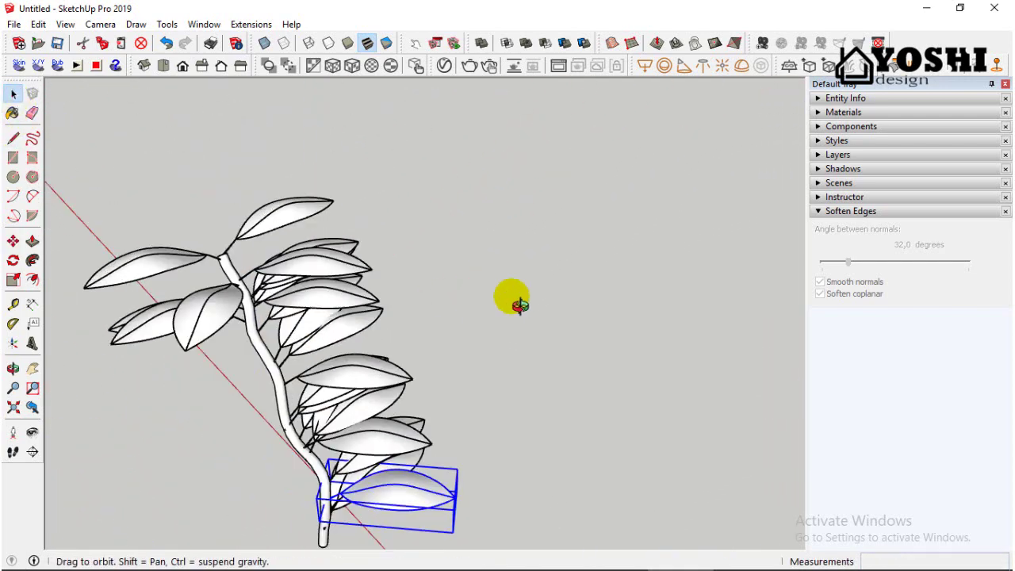
Copy all front-side leaves except the uppermost ones along the green axis to the opposite side of the branch
{"action": "scroll", "coordinate": [328, 357], "scroll_direction": "up", "scroll_amount": 6}
{"action": "scroll", "coordinate": [266, 372], "scroll_direction": "down", "scroll_amount": 2}
{"action": "middle_click_drag", "start_coordinate": [249, 272], "coordinate": [140, 95]}
{"action": "left_click", "coordinate": [163, 66]}
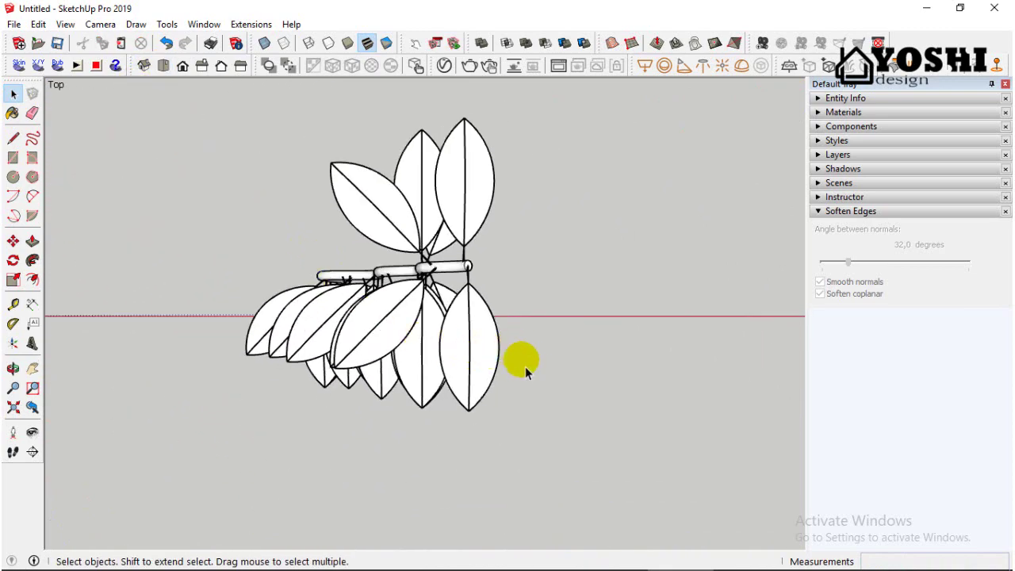
{"action": "left_click_drag", "start_coordinate": [195, 375], "coordinate": [248, 371]}
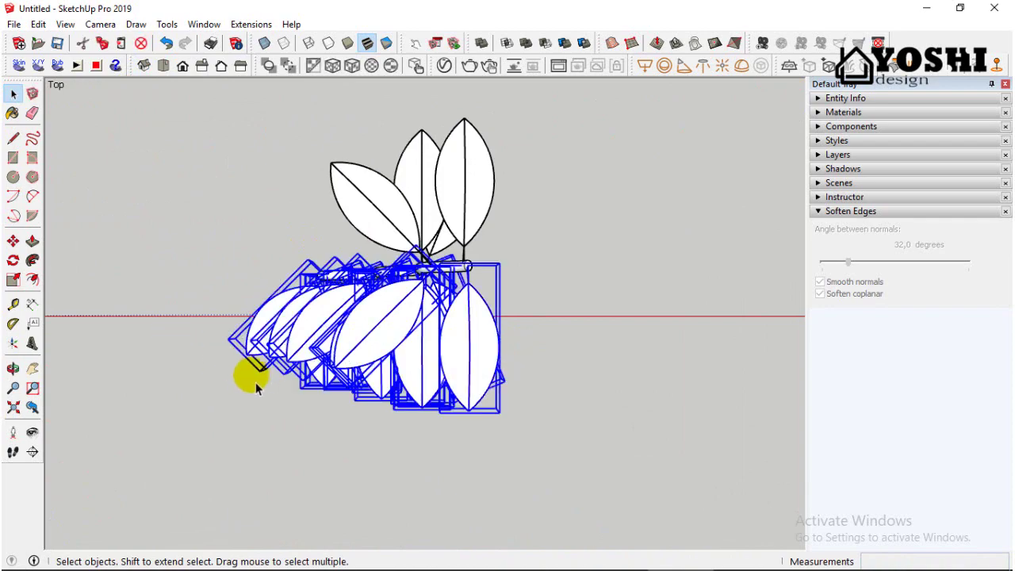
{"action": "middle_click_drag", "start_coordinate": [249, 371], "coordinate": [531, 233]}
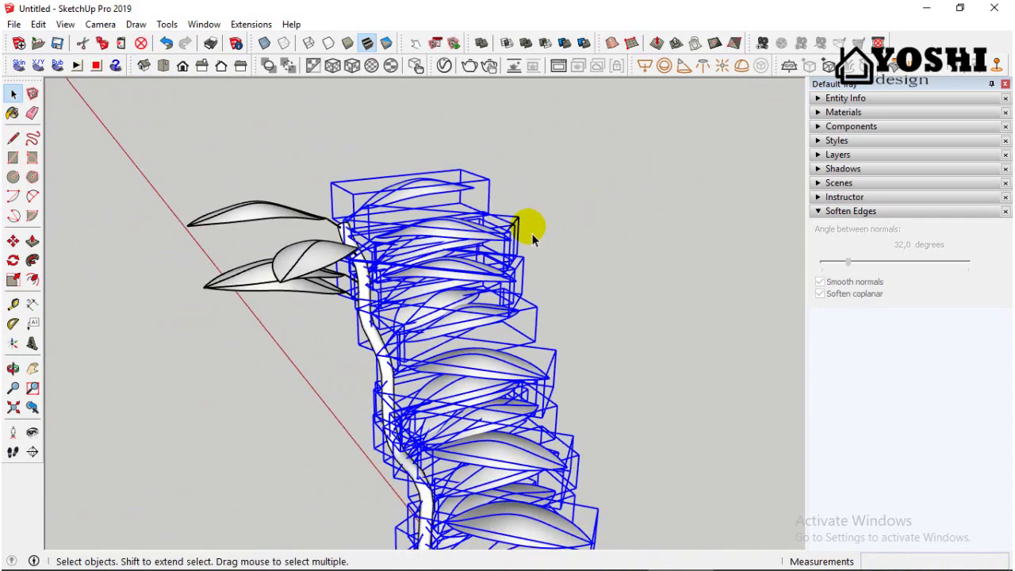
{"action": "left_click_drag", "start_coordinate": [446, 233], "coordinate": [437, 253], "text": "shift"}
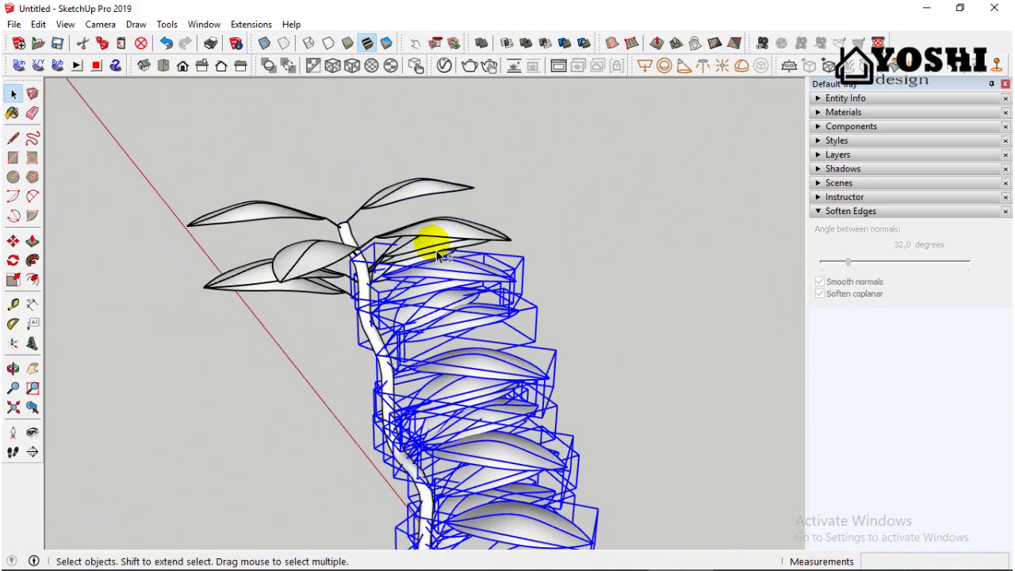
{"action": "left_click", "coordinate": [14, 241]}
{"action": "scroll", "coordinate": [342, 210], "scroll_direction": "down", "scroll_amount": 4}
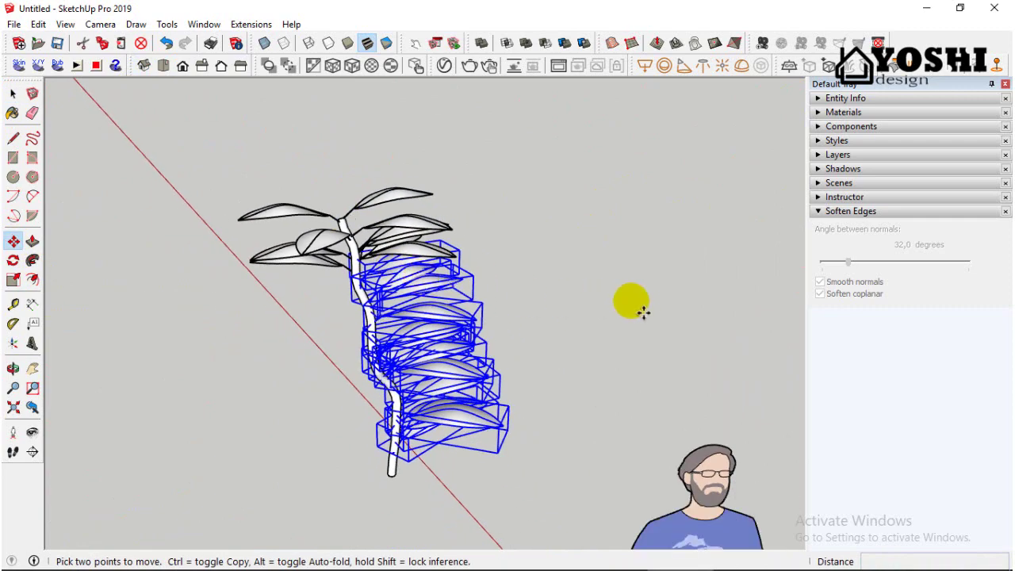
{"action": "middle_click_drag", "start_coordinate": [631, 301], "coordinate": [535, 315]}
{"action": "scroll", "coordinate": [536, 314], "scroll_direction": "down", "scroll_amount": 1}
{"action": "key", "text": "ctrl"}
{"action": "left_click", "coordinate": [605, 313]}
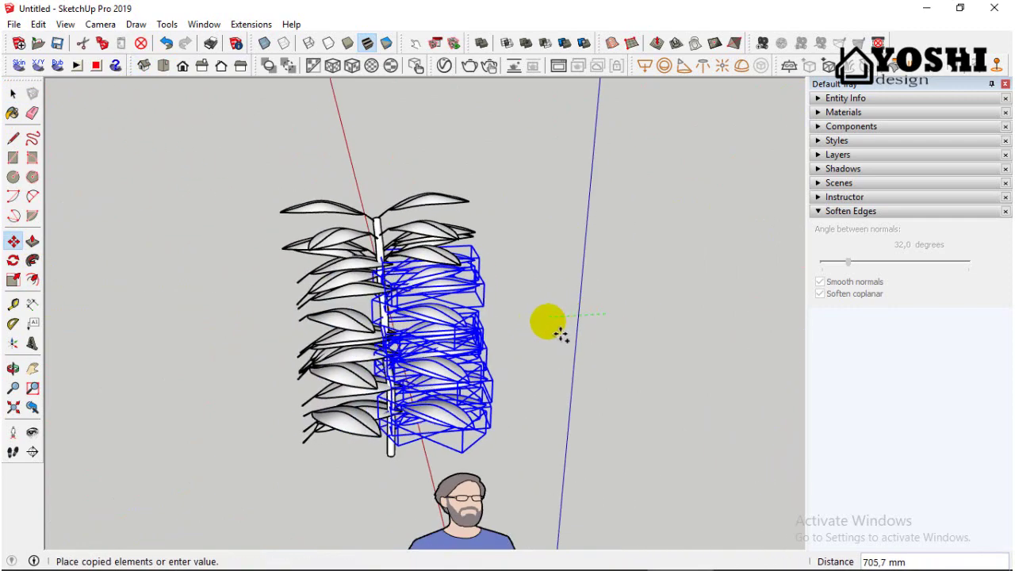
{"action": "left_click", "coordinate": [536, 321]}
Flip the copied leaves so that they mirror the leaves on the other side of the branch
{"action": "key", "text": "space"}
{"action": "right_click", "coordinate": [300, 324]}
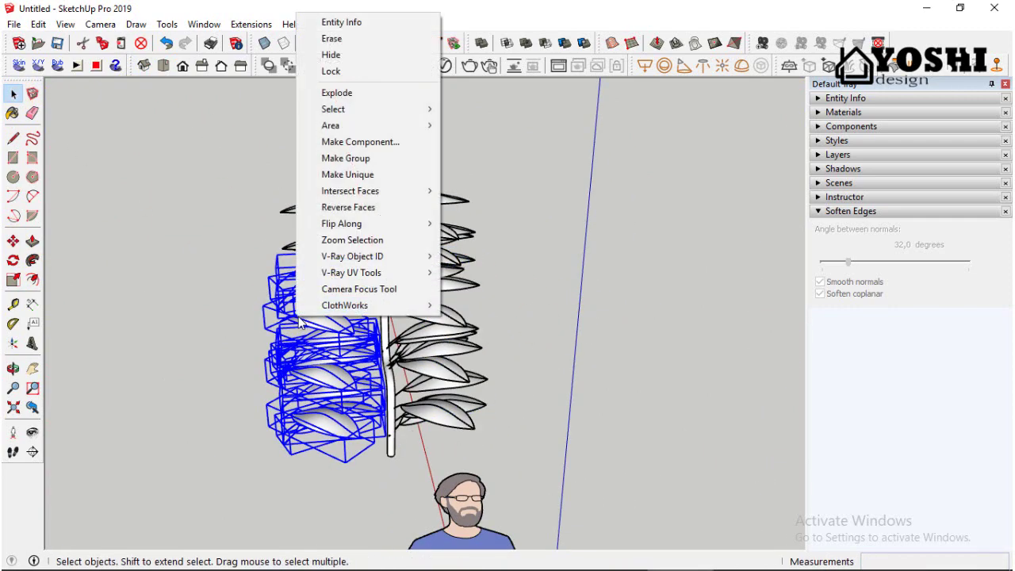
{"action": "mouse_move", "coordinate": [341, 225]}
{"action": "left_click", "coordinate": [488, 238]}
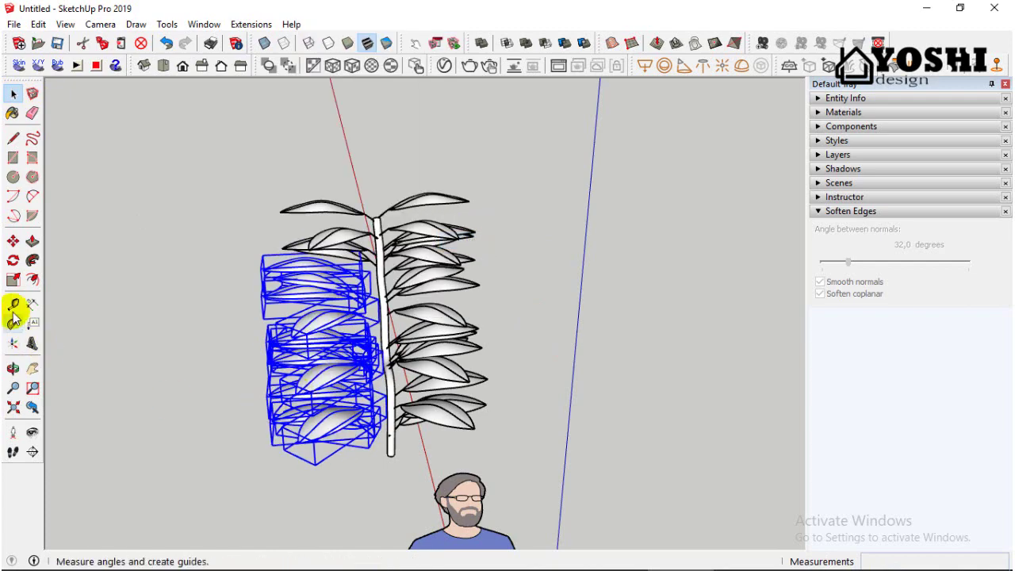
Move the flipped leaves about 136 mm along the green axis so that their stems meet the branch
{"action": "scroll", "coordinate": [401, 458], "scroll_direction": "up", "scroll_amount": 4}
{"action": "left_click", "coordinate": [419, 459]}
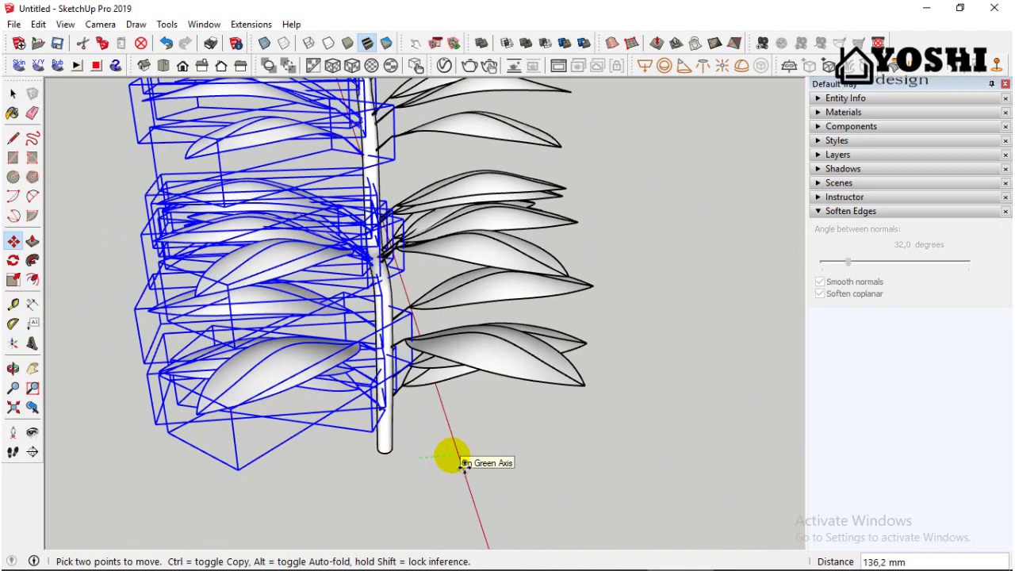
{"action": "left_click", "coordinate": [453, 457]}
{"action": "middle_click_drag", "start_coordinate": [452, 457], "coordinate": [263, 376]}
{"action": "scroll", "coordinate": [263, 374], "scroll_direction": "down", "scroll_amount": 2}
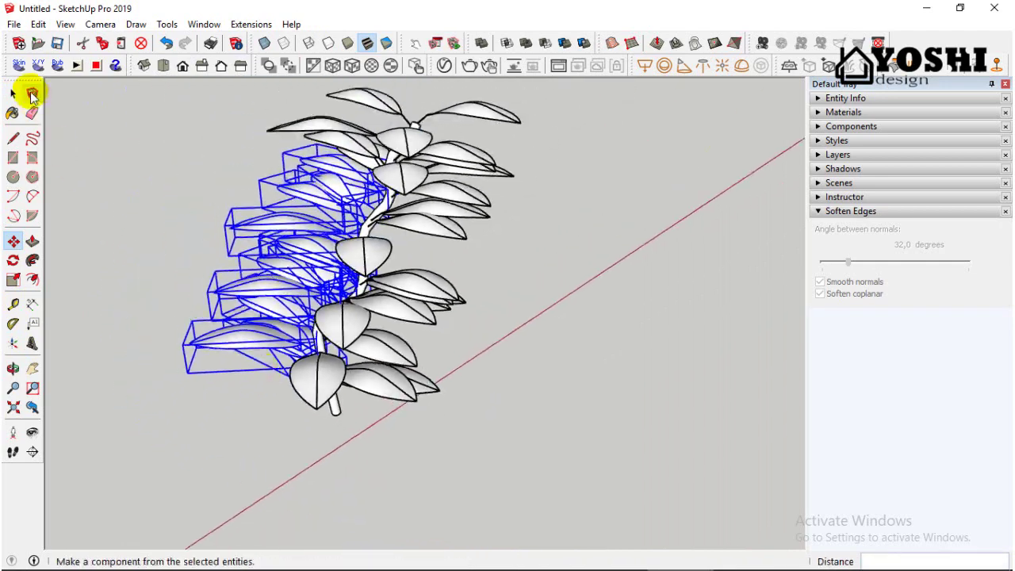
{"action": "left_click", "coordinate": [13, 94]}
Combine the branch and all its leaves into one group
{"action": "scroll", "coordinate": [262, 242], "scroll_direction": "down", "scroll_amount": 1}
{"action": "left_click", "coordinate": [534, 330]}
{"action": "middle_click_drag", "start_coordinate": [525, 328], "coordinate": [408, 314]}
{"action": "scroll", "coordinate": [401, 278], "scroll_direction": "down", "scroll_amount": 2}
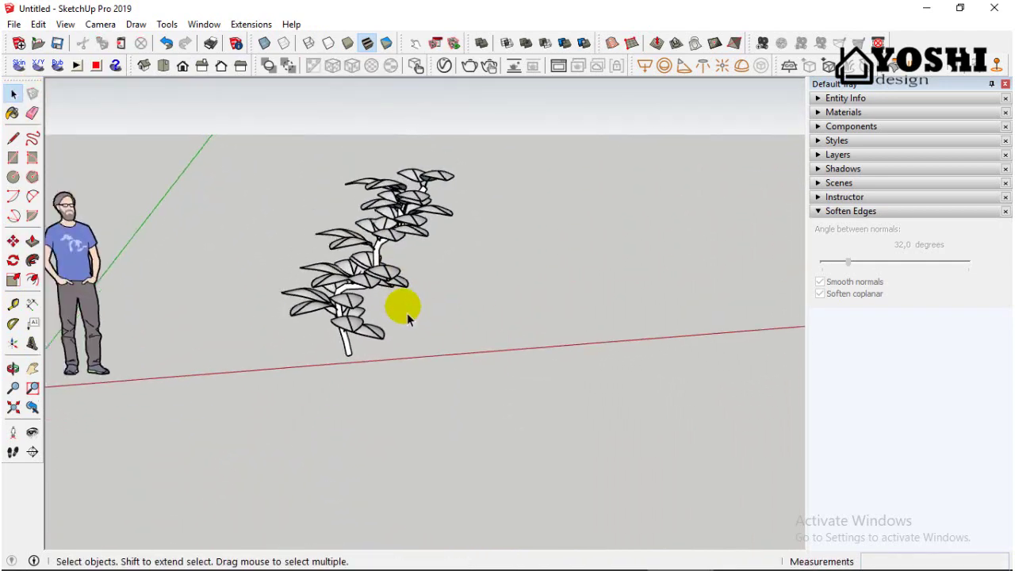
{"action": "scroll", "coordinate": [407, 314], "scroll_direction": "down", "scroll_amount": 1}
{"action": "left_click_drag", "start_coordinate": [486, 134], "coordinate": [291, 386]}
{"action": "right_click", "coordinate": [349, 236]}
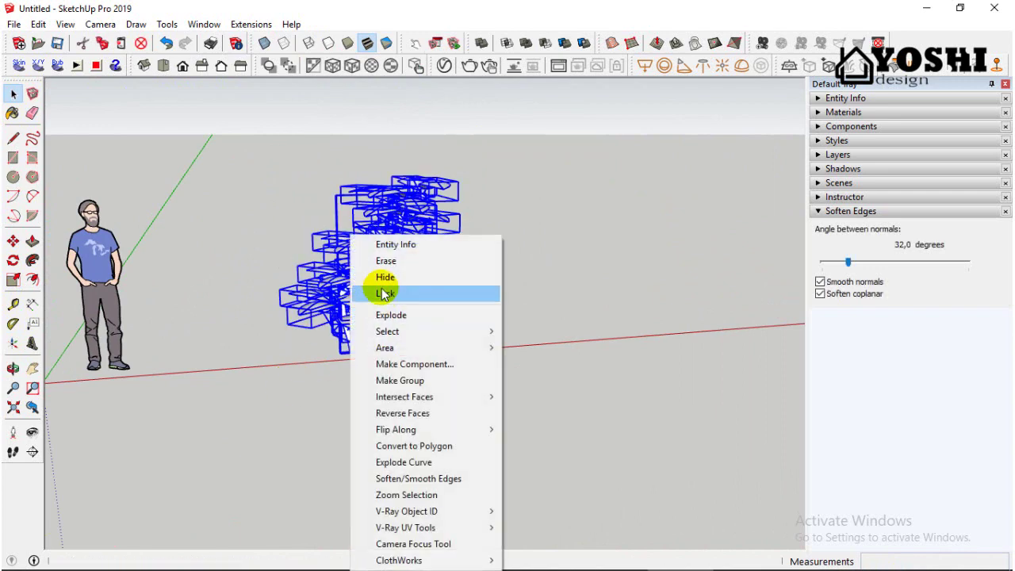
{"action": "left_click", "coordinate": [402, 381]}
Scale the plant group down uniformly to about 0.41
{"action": "left_click", "coordinate": [12, 279]}
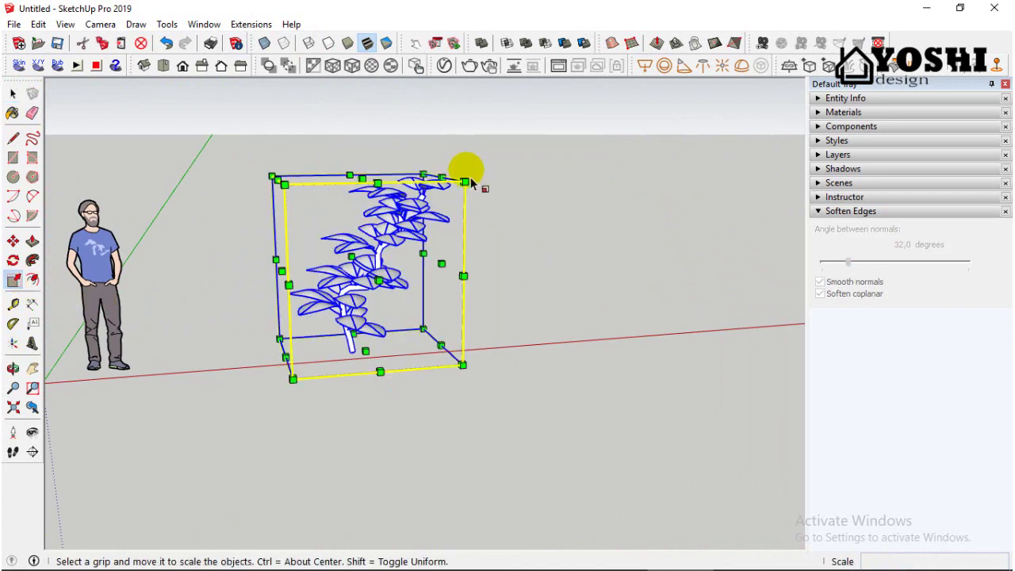
{"action": "left_click", "coordinate": [465, 179]}
{"action": "left_click_drag", "start_coordinate": [468, 181], "coordinate": [406, 226]}
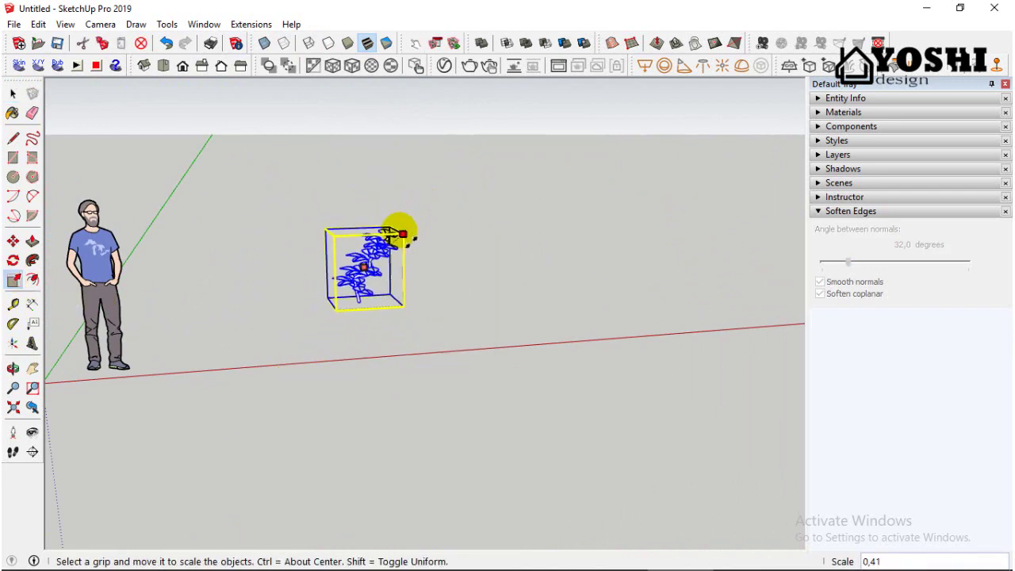
Scale the plant group to about 0.75 along the blue axis and about 0.86 along the red axis
{"action": "scroll", "coordinate": [364, 298], "scroll_direction": "up", "scroll_amount": 1}
{"action": "left_click_drag", "start_coordinate": [363, 300], "coordinate": [364, 284]}
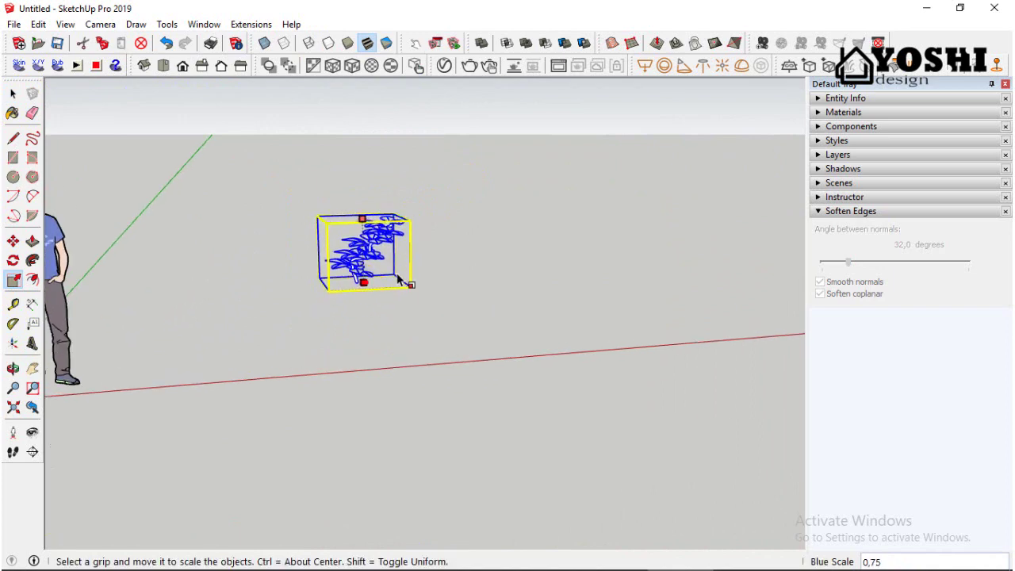
{"action": "scroll", "coordinate": [354, 240], "scroll_direction": "up", "scroll_amount": 3}
{"action": "middle_click_drag", "start_coordinate": [355, 240], "coordinate": [347, 256]}
{"action": "left_click_drag", "start_coordinate": [297, 276], "coordinate": [320, 275]}
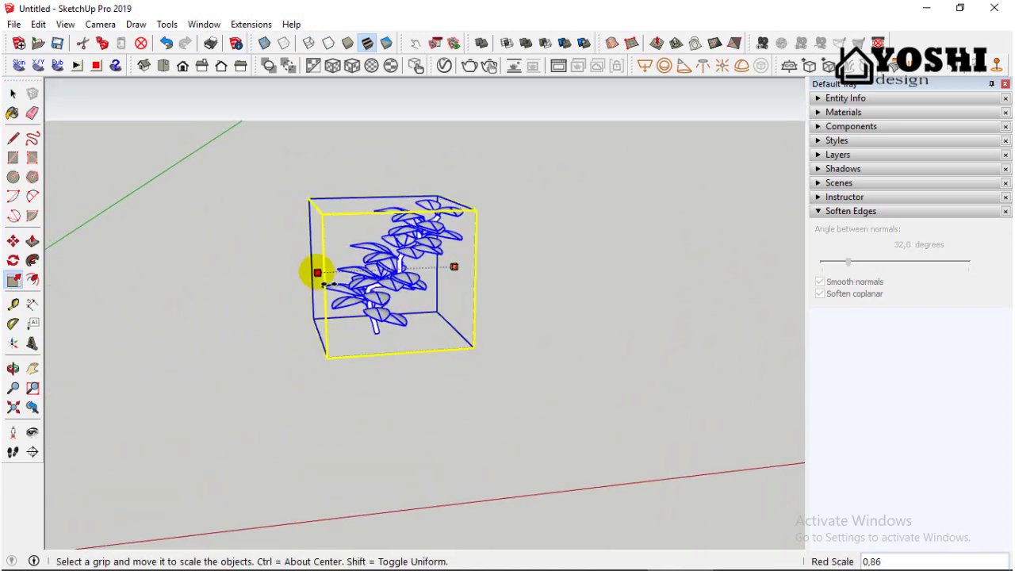
{"action": "left_click", "coordinate": [12, 94]}
{"action": "left_click", "coordinate": [172, 246]}
{"action": "scroll", "coordinate": [428, 285], "scroll_direction": "down", "scroll_amount": 1}
{"action": "middle_click_drag", "start_coordinate": [426, 298], "coordinate": [424, 335]}
{"action": "scroll", "coordinate": [423, 335], "scroll_direction": "down", "scroll_amount": 2}
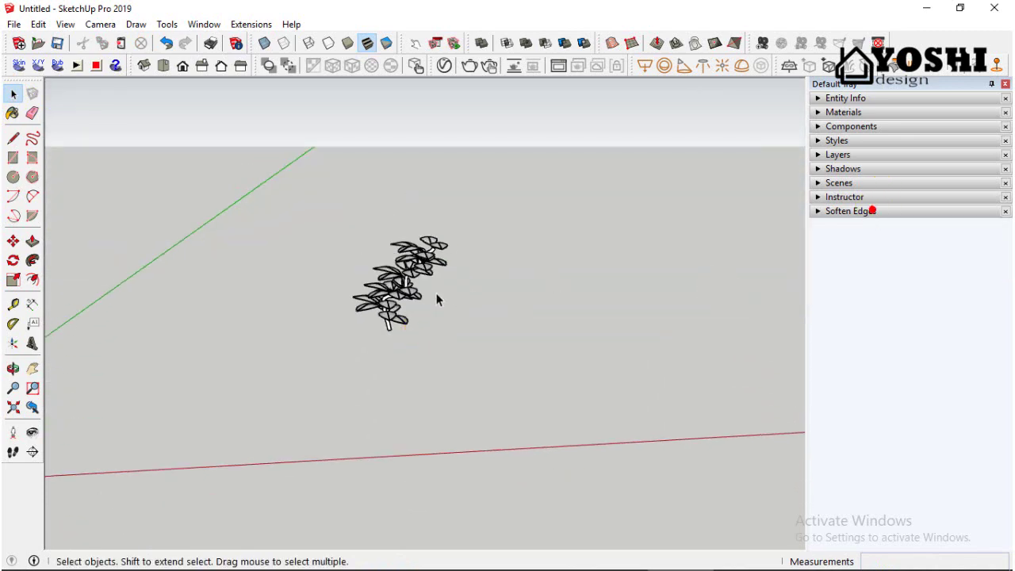
Open the plant group and the nested component of a lower leaf for editing, down to half of its blade
{"action": "scroll", "coordinate": [397, 293], "scroll_direction": "up", "scroll_amount": 5}
{"action": "middle_click_drag", "start_coordinate": [328, 294], "coordinate": [425, 333]}
{"action": "scroll", "coordinate": [424, 333], "scroll_direction": "up", "scroll_amount": 1}
{"action": "double_click", "coordinate": [425, 334]}
{"action": "left_click", "coordinate": [425, 333]}
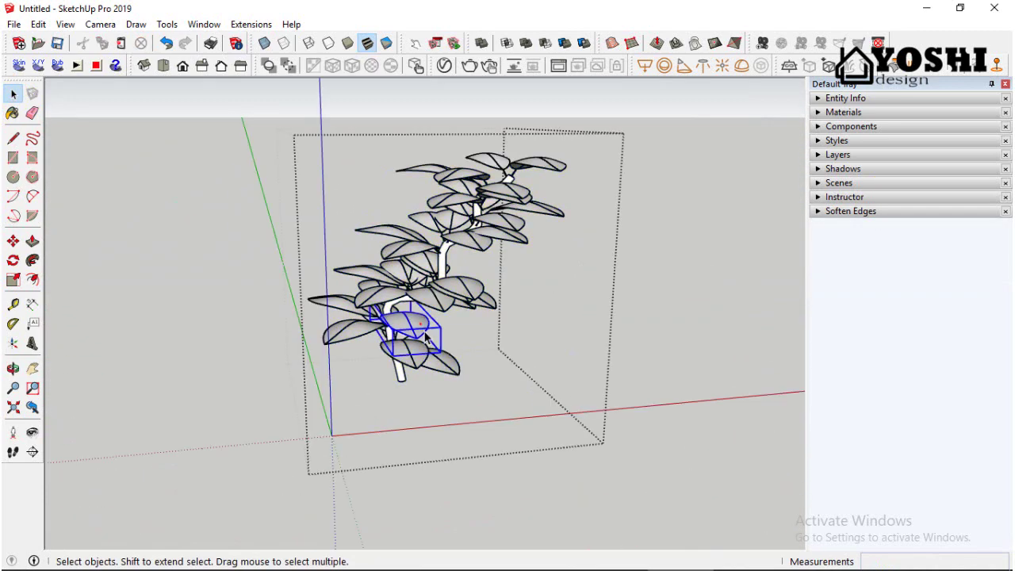
{"action": "double_click", "coordinate": [425, 334]}
{"action": "double_click", "coordinate": [431, 327]}
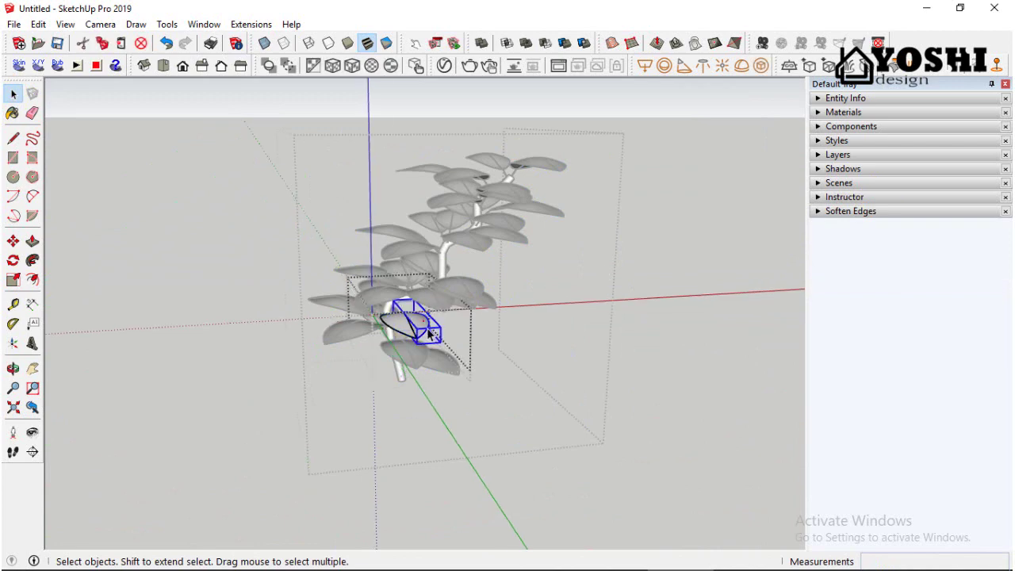
Paint the leaf blade with the Vegetation Blur 03 material
{"action": "left_click", "coordinate": [601, 276]}
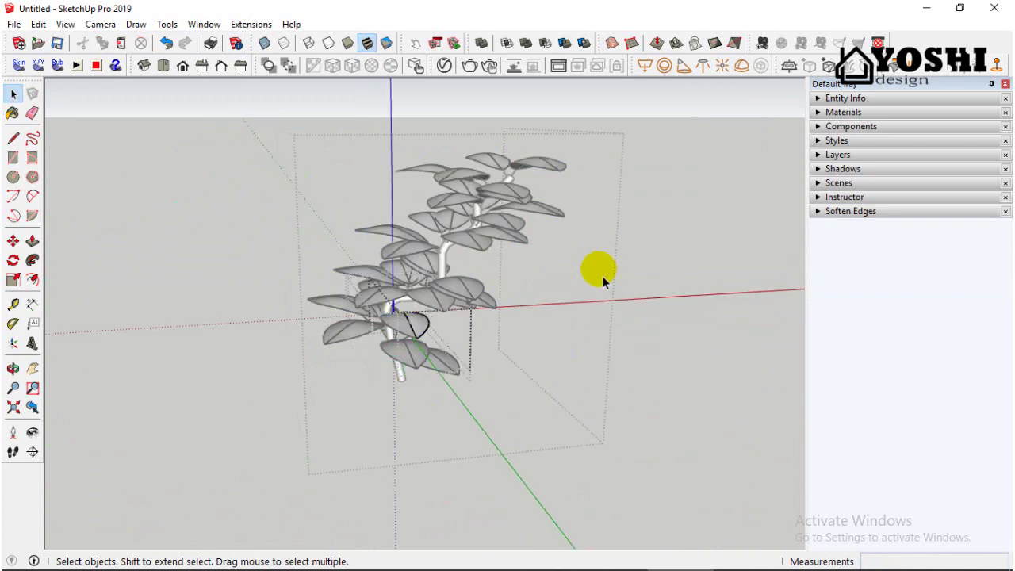
{"action": "left_click", "coordinate": [842, 111]}
{"action": "scroll", "coordinate": [428, 333], "scroll_direction": "up", "scroll_amount": 3}
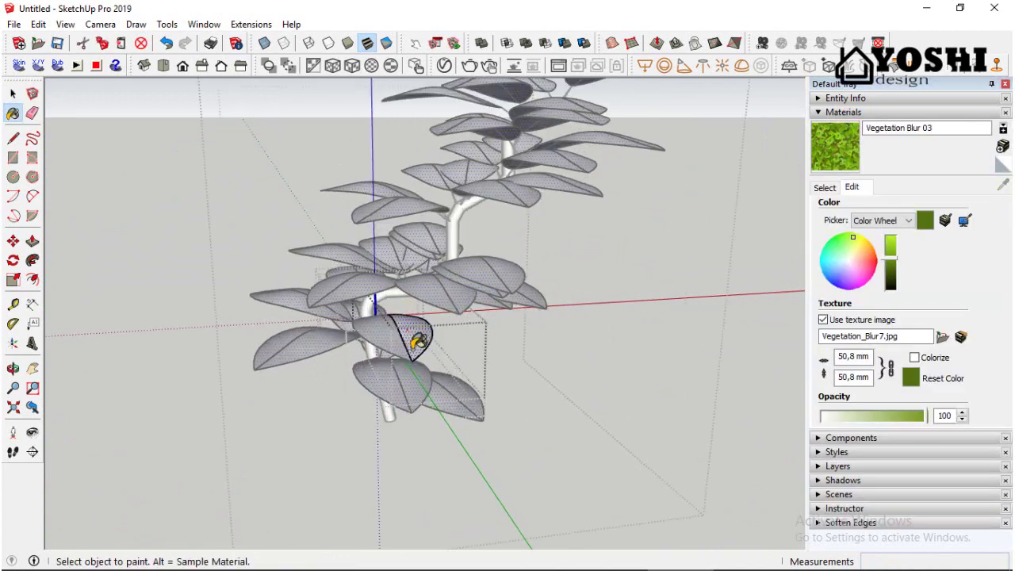
{"action": "left_click", "coordinate": [415, 340]}
{"action": "scroll", "coordinate": [475, 345], "scroll_direction": "up", "scroll_amount": 3}
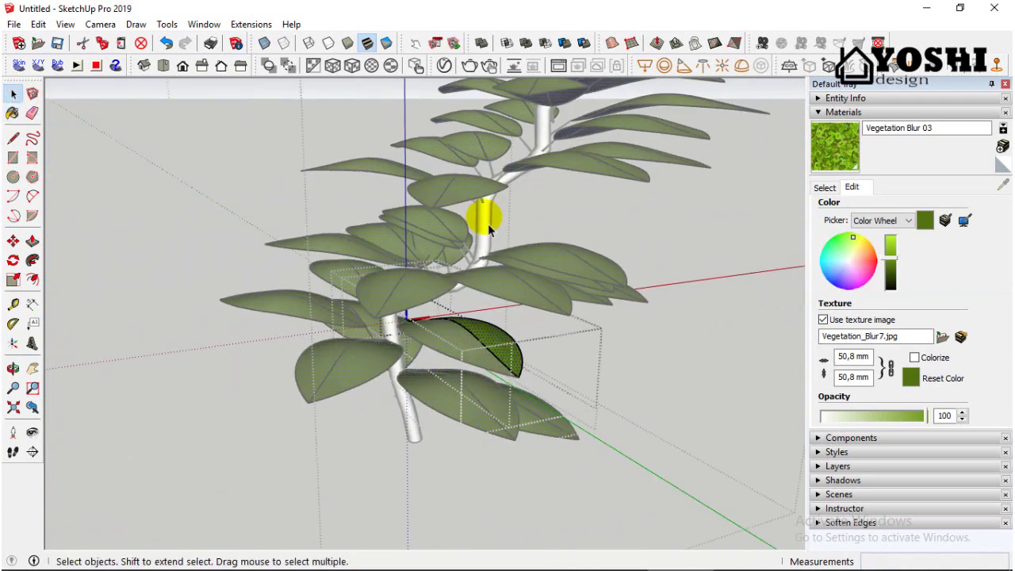
Open the branch group, paint the branch with the Pea Gravel material, and open that material's settings for editing
{"action": "double_click", "coordinate": [488, 229]}
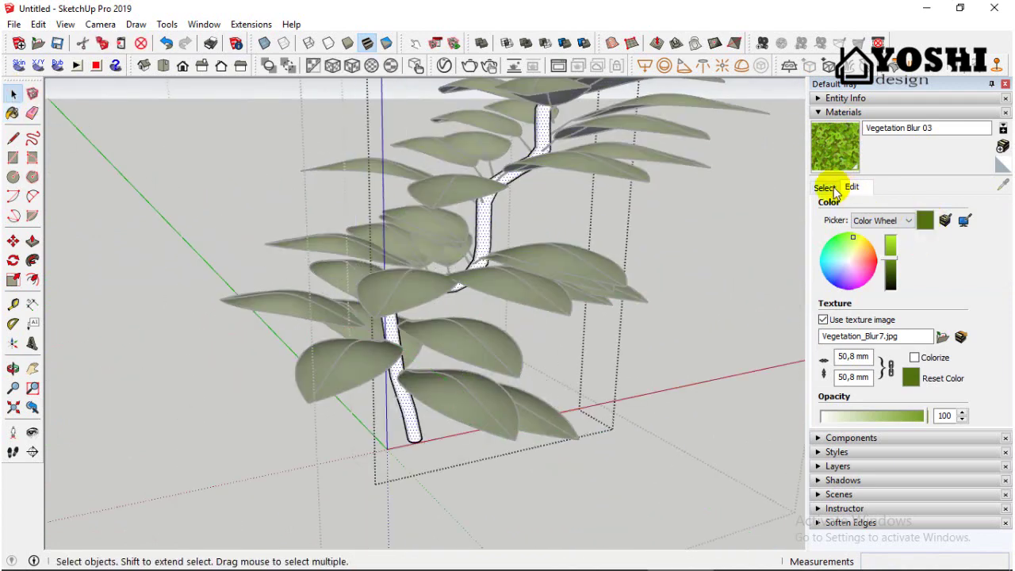
{"action": "left_click", "coordinate": [825, 187]}
{"action": "left_click", "coordinate": [951, 230]}
{"action": "scroll", "coordinate": [493, 230], "scroll_direction": "up", "scroll_amount": 2}
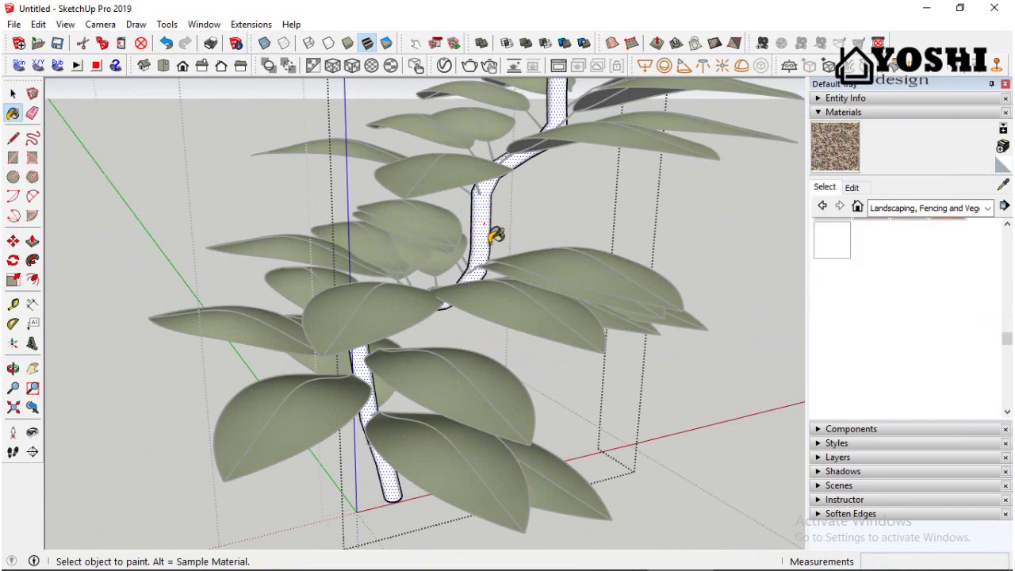
{"action": "left_click", "coordinate": [495, 235]}
{"action": "scroll", "coordinate": [555, 162], "scroll_direction": "up", "scroll_amount": 3}
{"action": "left_click", "coordinate": [852, 188]}
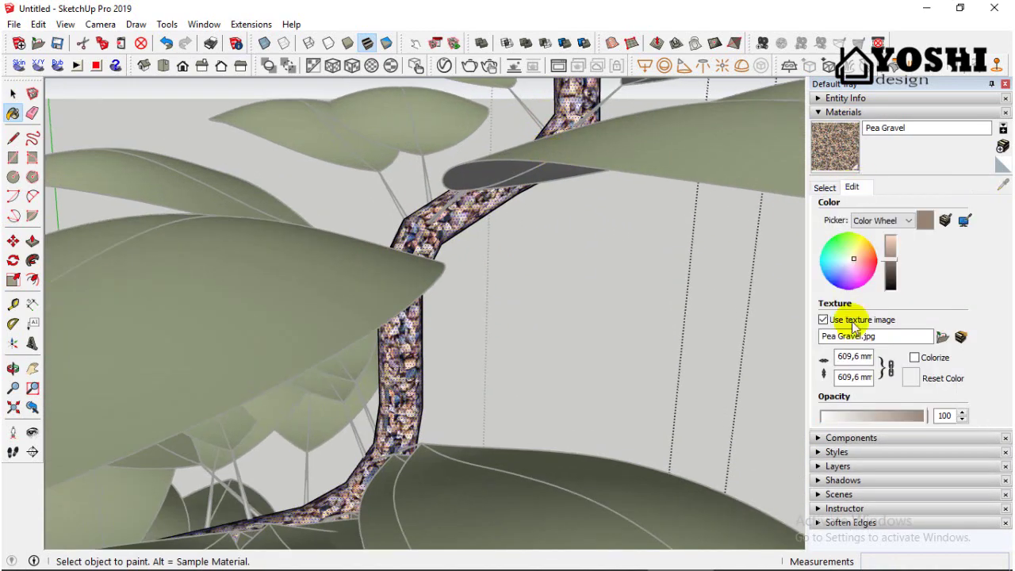
Repaint the branch with the Vegetation Bark Ponderosa material, set its texture width to 4000 mm, and close the group
{"action": "left_click_drag", "start_coordinate": [891, 258], "coordinate": [894, 275]}
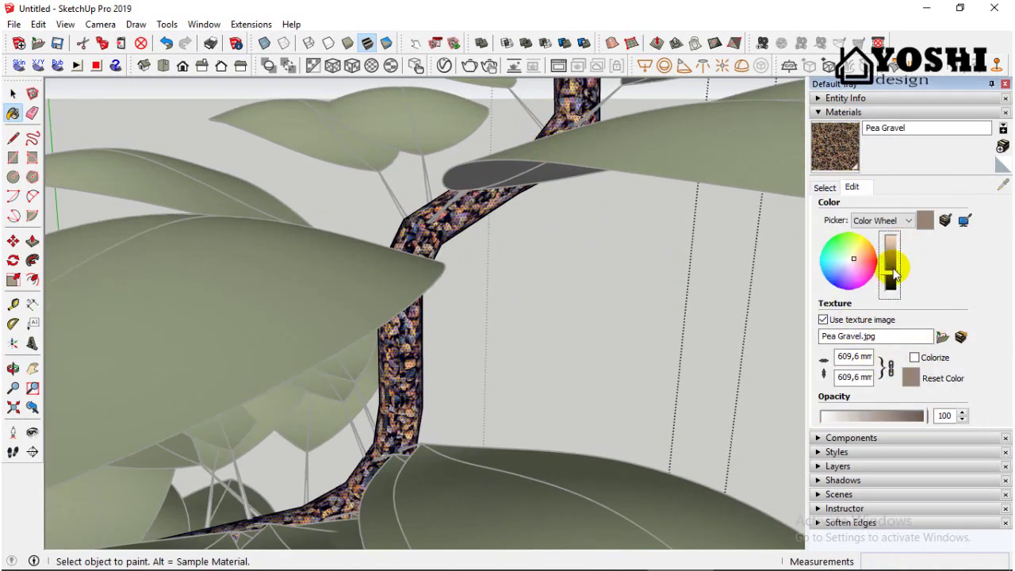
{"action": "left_click", "coordinate": [825, 190]}
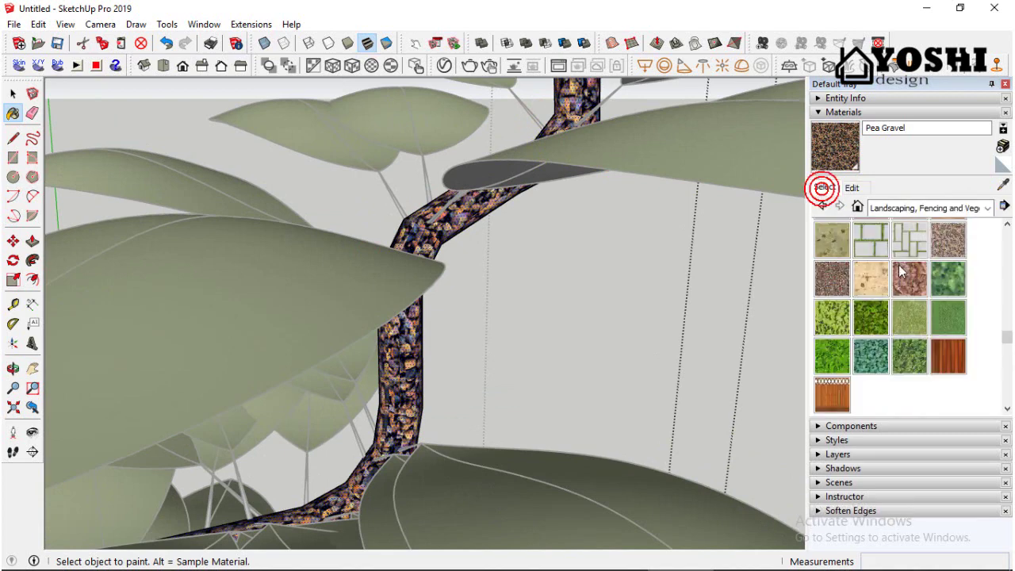
{"action": "left_click", "coordinate": [409, 363]}
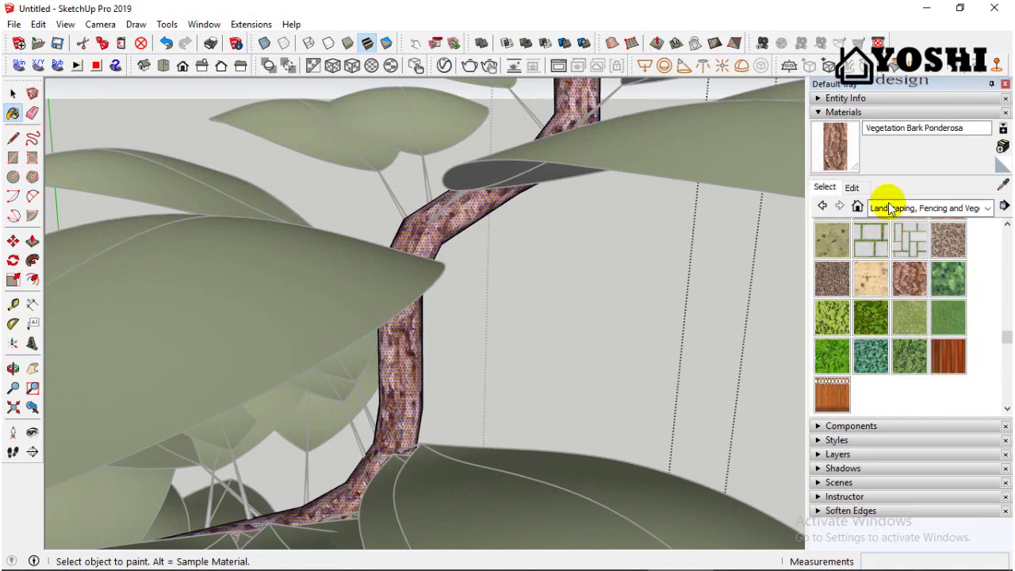
{"action": "left_click", "coordinate": [851, 187]}
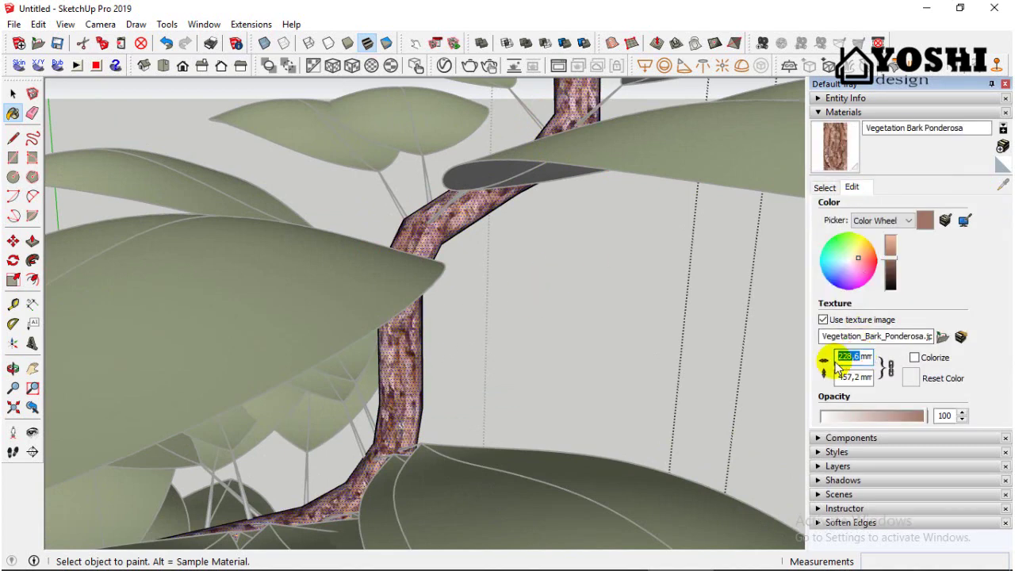
{"action": "type", "text": "4000"}
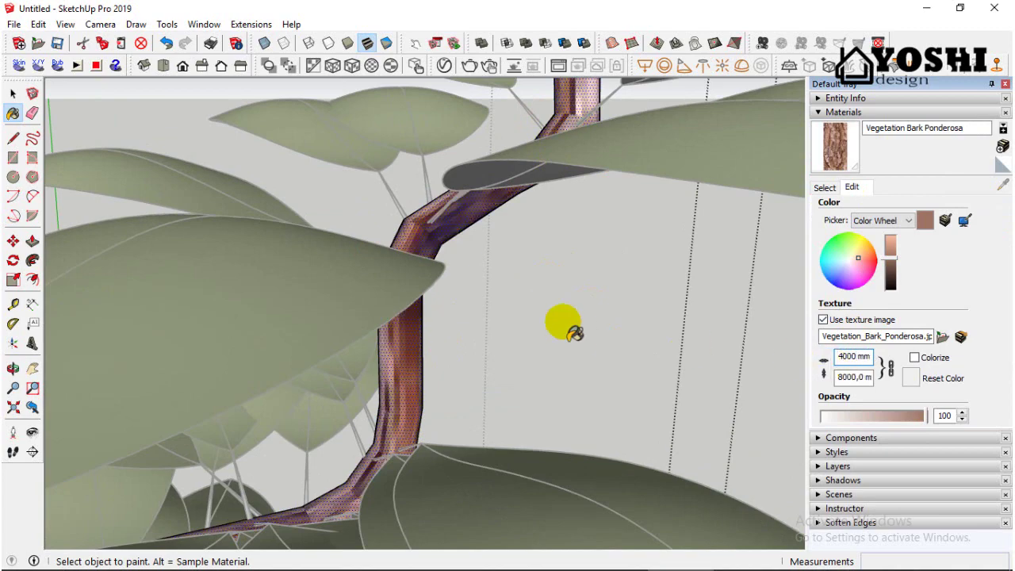
{"action": "scroll", "coordinate": [568, 333], "scroll_direction": "down", "scroll_amount": 5}
{"action": "left_click", "coordinate": [13, 94]}
{"action": "left_click", "coordinate": [175, 184]}
{"action": "scroll", "coordinate": [176, 186], "scroll_direction": "down", "scroll_amount": 2}
{"action": "middle_click_drag", "start_coordinate": [398, 248], "coordinate": [310, 186]}
{"action": "left_click", "coordinate": [591, 187]}
Reopen the branch inside the plant group and paint the end face at its tip with Vegetation Bark Ponderosa
{"action": "scroll", "coordinate": [349, 207], "scroll_direction": "up", "scroll_amount": 3}
{"action": "left_click", "coordinate": [361, 213]}
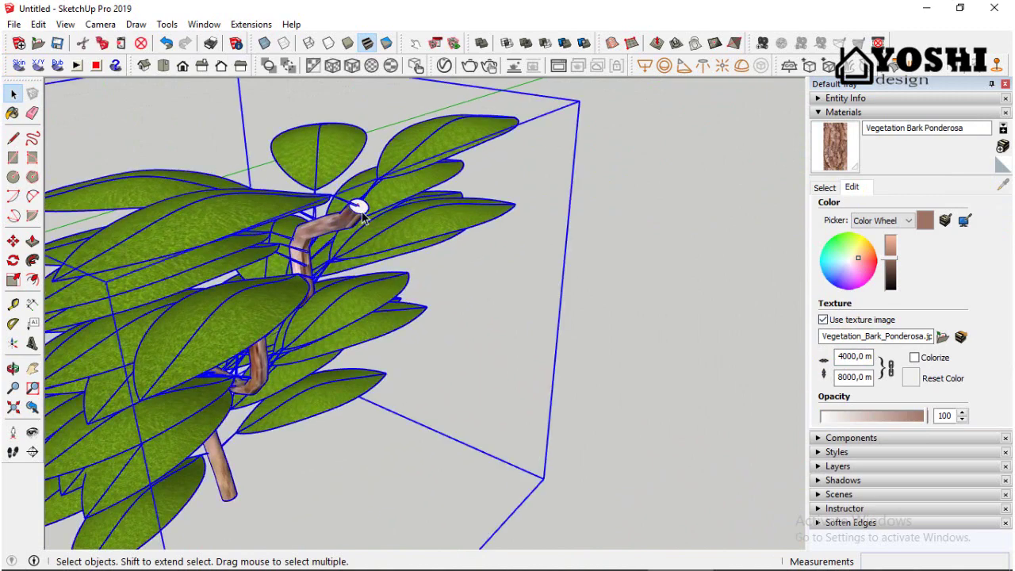
{"action": "double_click", "coordinate": [361, 212]}
{"action": "scroll", "coordinate": [361, 213], "scroll_direction": "up", "scroll_amount": 2}
{"action": "left_click", "coordinate": [362, 211]}
{"action": "double_click", "coordinate": [361, 211]}
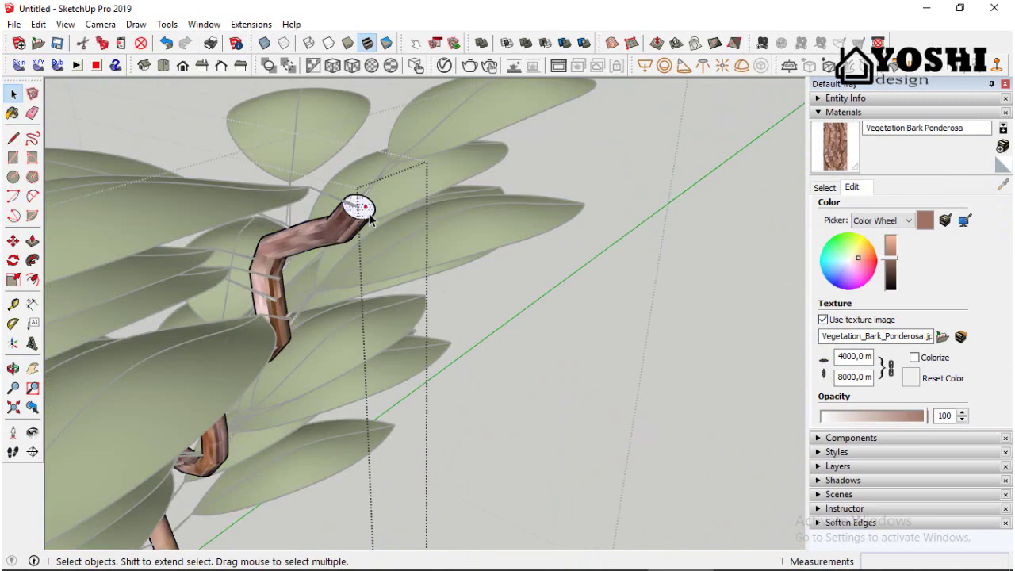
{"action": "scroll", "coordinate": [567, 179], "scroll_direction": "down", "scroll_amount": 5}
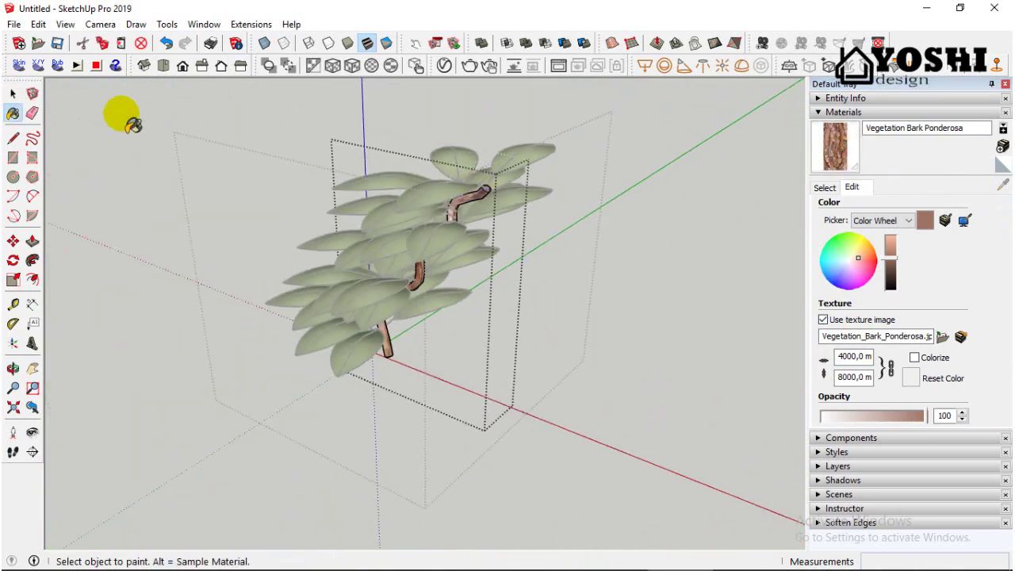
{"action": "left_click", "coordinate": [84, 159]}
{"action": "middle_click_drag", "start_coordinate": [168, 162], "coordinate": [483, 195]}
{"action": "scroll", "coordinate": [348, 198], "scroll_direction": "down", "scroll_amount": 3}
{"action": "left_click", "coordinate": [224, 223]}
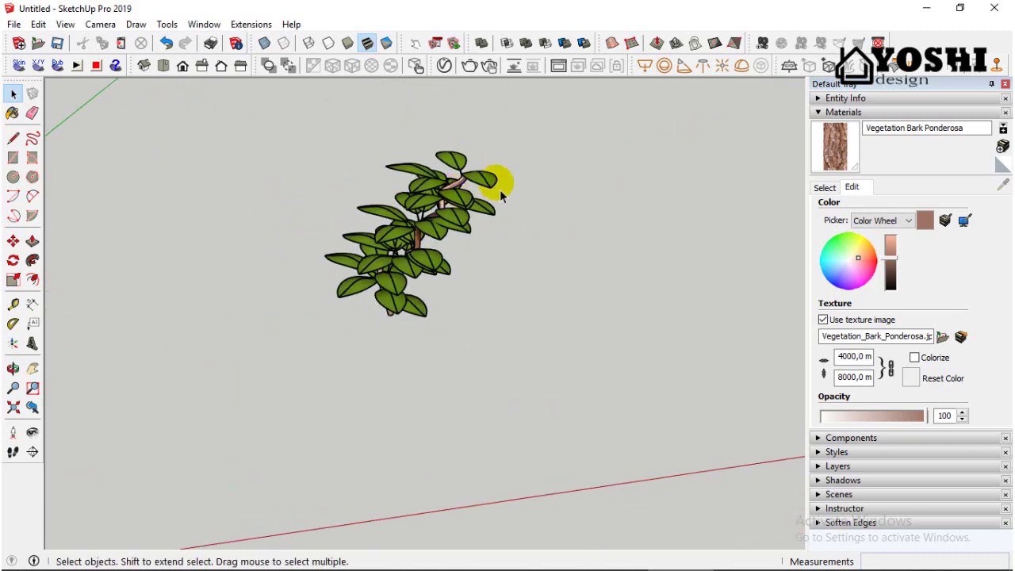
Copy the plant group about 168 mm up from the trunk base, place a second copy above it, and select the lower copy
{"action": "scroll", "coordinate": [507, 184], "scroll_direction": "up", "scroll_amount": 1}
{"action": "left_click_drag", "start_coordinate": [515, 157], "coordinate": [300, 343]}
{"action": "scroll", "coordinate": [381, 305], "scroll_direction": "up", "scroll_amount": 3}
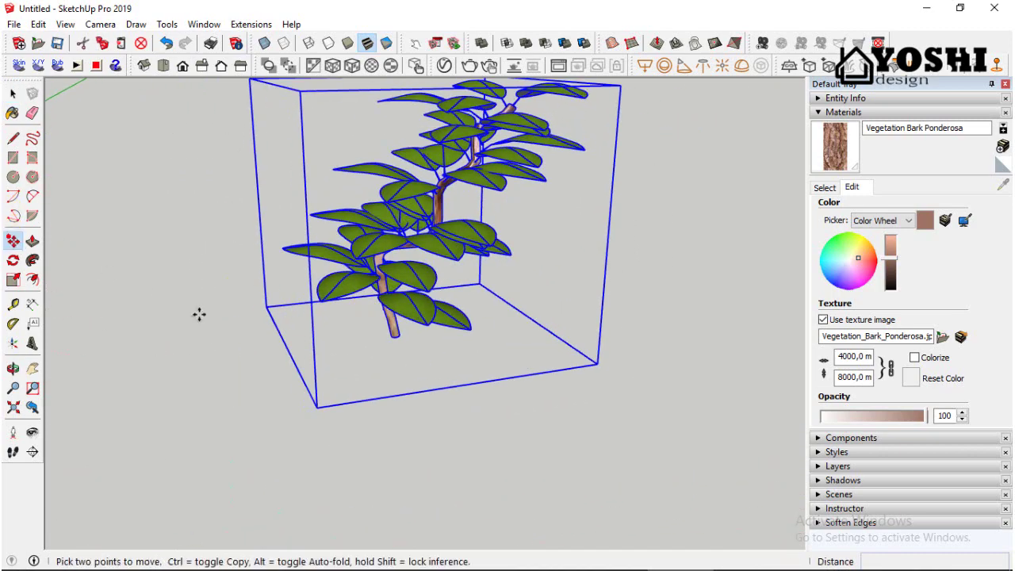
{"action": "middle_click_drag", "start_coordinate": [377, 328], "coordinate": [417, 355]}
{"action": "key", "text": "ctrl"}
{"action": "left_click", "coordinate": [415, 357]}
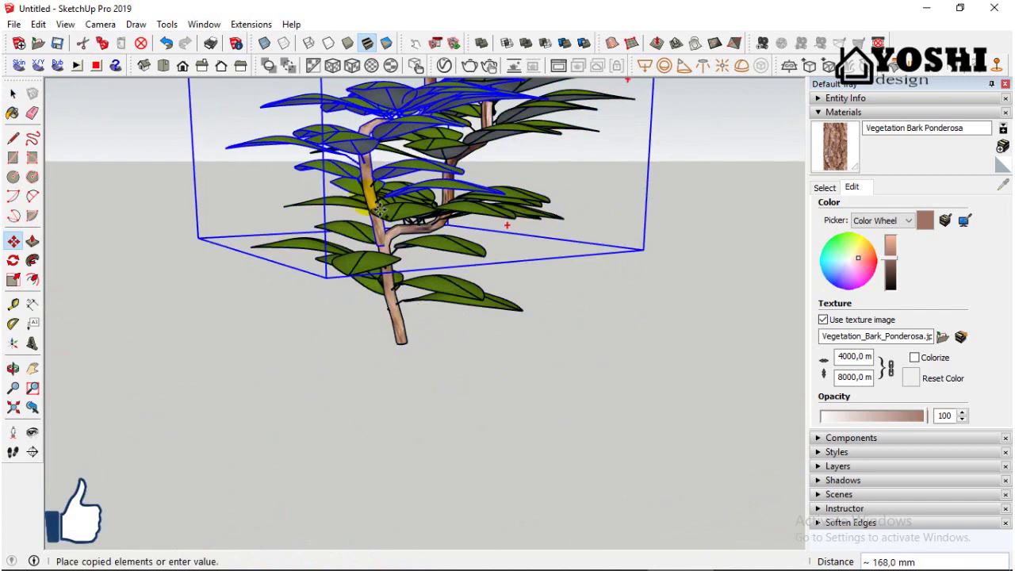
{"action": "left_click", "coordinate": [13, 94]}
{"action": "left_click", "coordinate": [380, 125]}
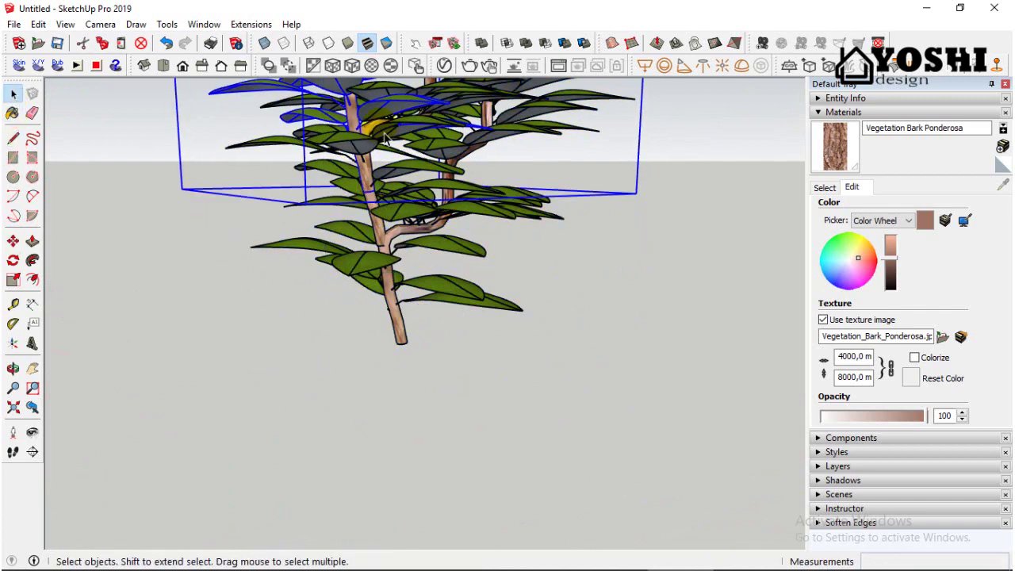
{"action": "left_click", "coordinate": [349, 327]}
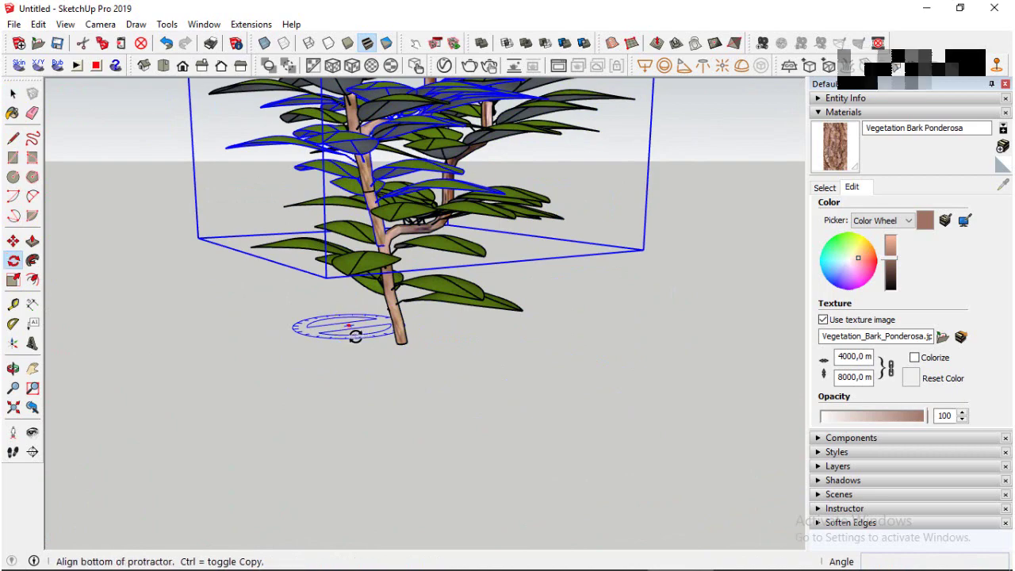
{"action": "left_click", "coordinate": [301, 310]}
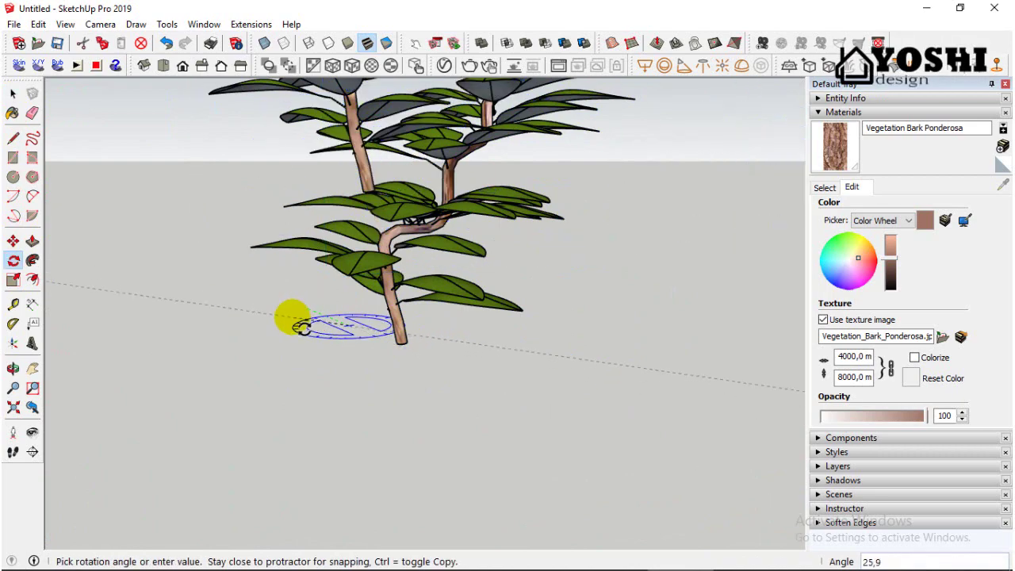
{"action": "left_click", "coordinate": [386, 238]}
Rotate the lower plant copy 90° about the vertical axis at the base of its trunk
{"action": "scroll", "coordinate": [392, 253], "scroll_direction": "up", "scroll_amount": 3}
{"action": "scroll", "coordinate": [383, 246], "scroll_direction": "up", "scroll_amount": 2}
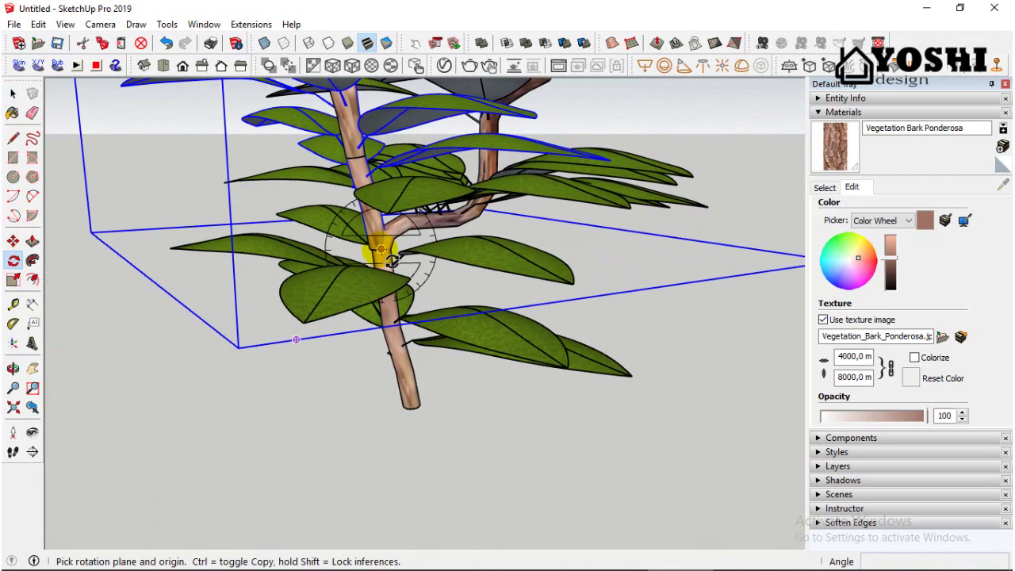
{"action": "scroll", "coordinate": [347, 331], "scroll_direction": "down", "scroll_amount": 5}
{"action": "scroll", "coordinate": [355, 329], "scroll_direction": "up", "scroll_amount": 2}
{"action": "scroll", "coordinate": [381, 313], "scroll_direction": "up", "scroll_amount": 4}
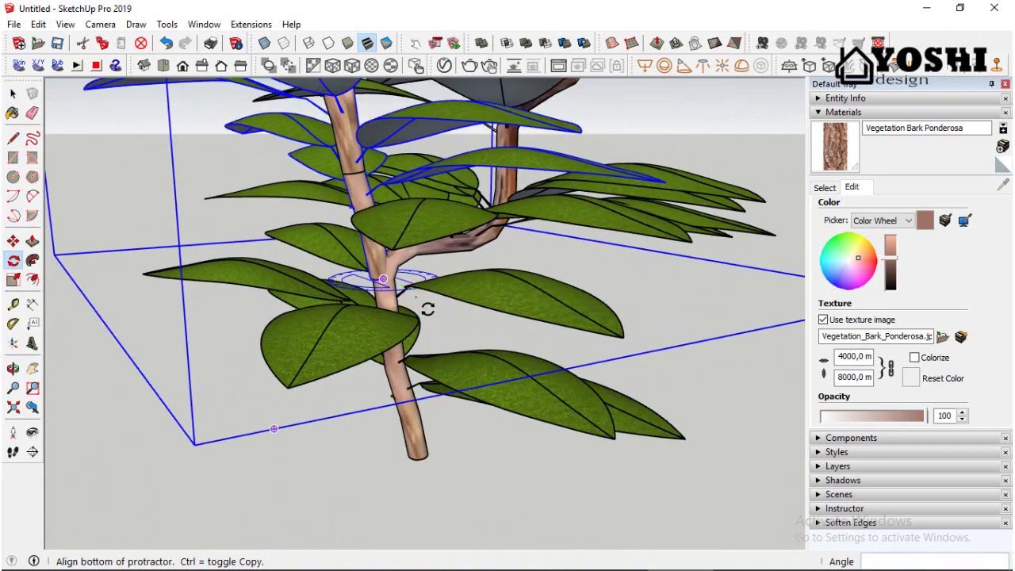
{"action": "left_click_drag", "start_coordinate": [415, 296], "coordinate": [426, 273]}
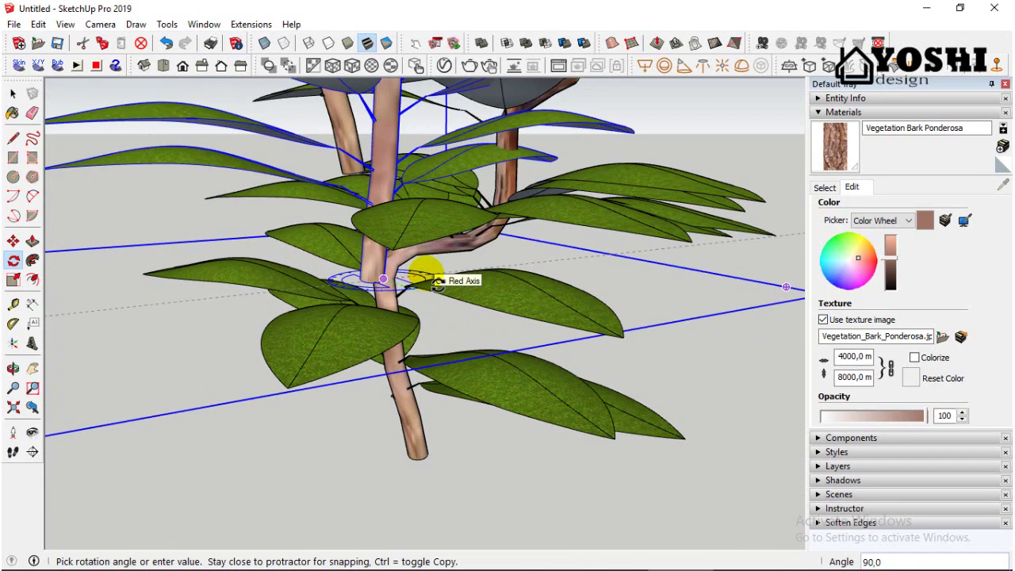
{"action": "left_click", "coordinate": [427, 274]}
Move the rotated copy so the base of its trunk sits into the first bend of the original branch
{"action": "middle_click_drag", "start_coordinate": [422, 274], "coordinate": [358, 279]}
{"action": "left_click", "coordinate": [30, 241]}
{"action": "scroll", "coordinate": [366, 294], "scroll_direction": "up", "scroll_amount": 2}
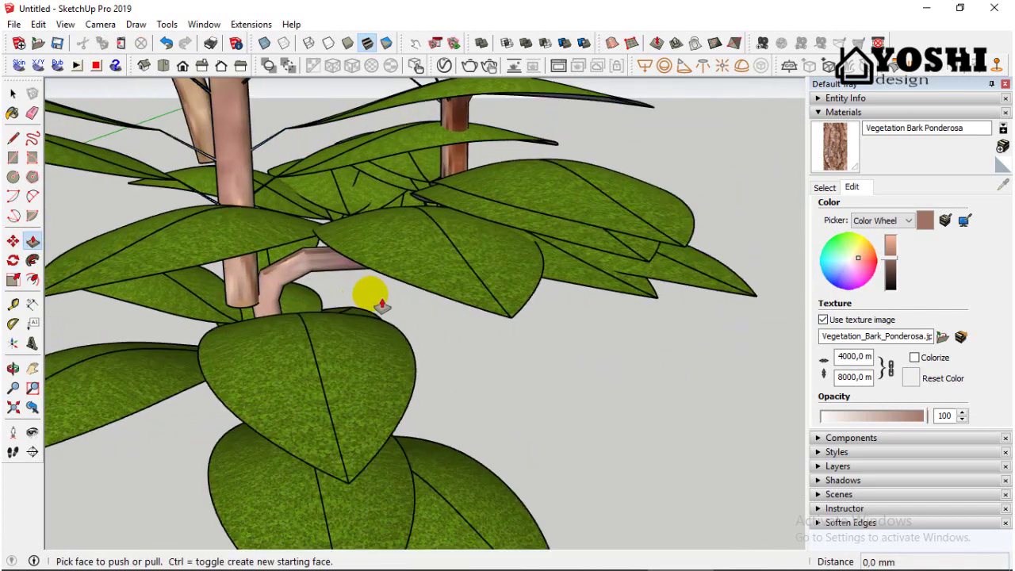
{"action": "left_click", "coordinate": [14, 242]}
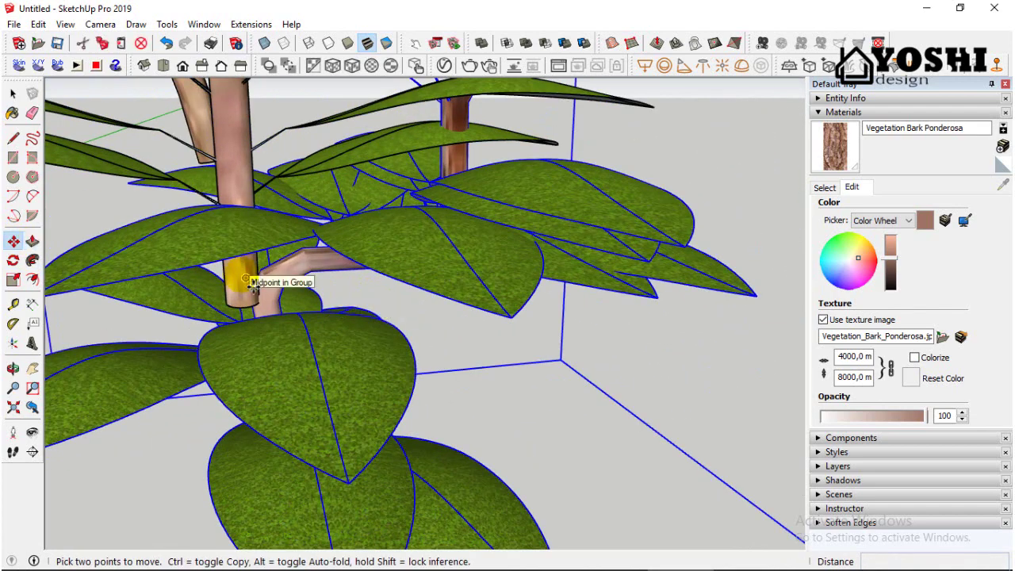
{"action": "key", "text": "space"}
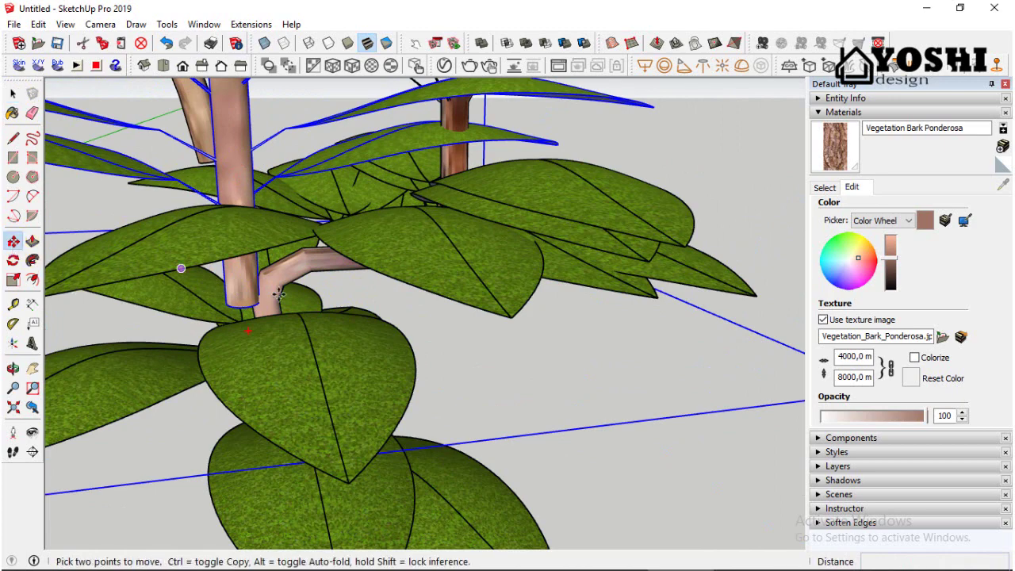
{"action": "scroll", "coordinate": [278, 294], "scroll_direction": "down", "scroll_amount": 5}
{"action": "middle_click_drag", "start_coordinate": [521, 265], "coordinate": [342, 239]}
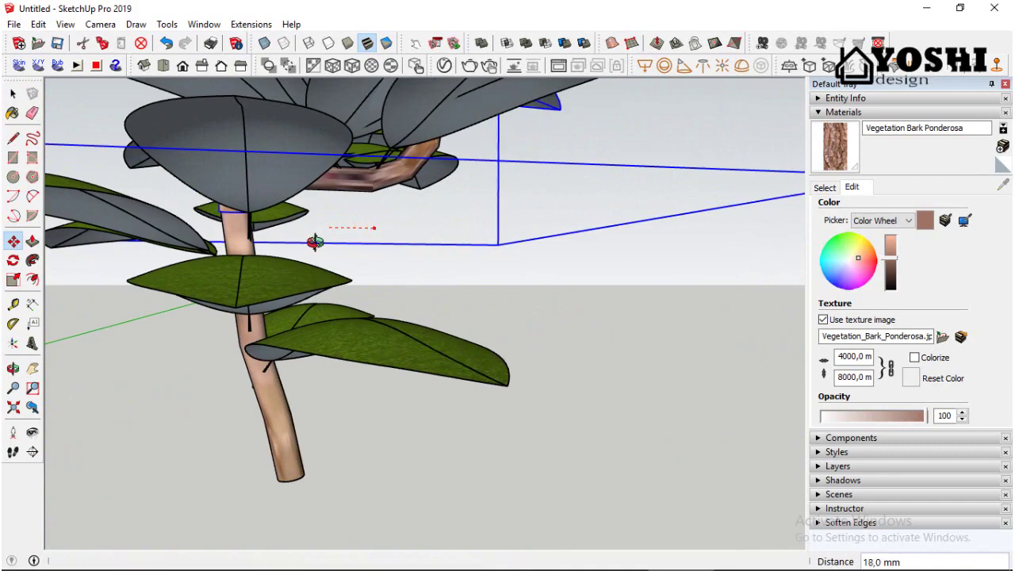
{"action": "middle_click_drag", "start_coordinate": [315, 241], "coordinate": [598, 335]}
{"action": "scroll", "coordinate": [298, 417], "scroll_direction": "up", "scroll_amount": 4}
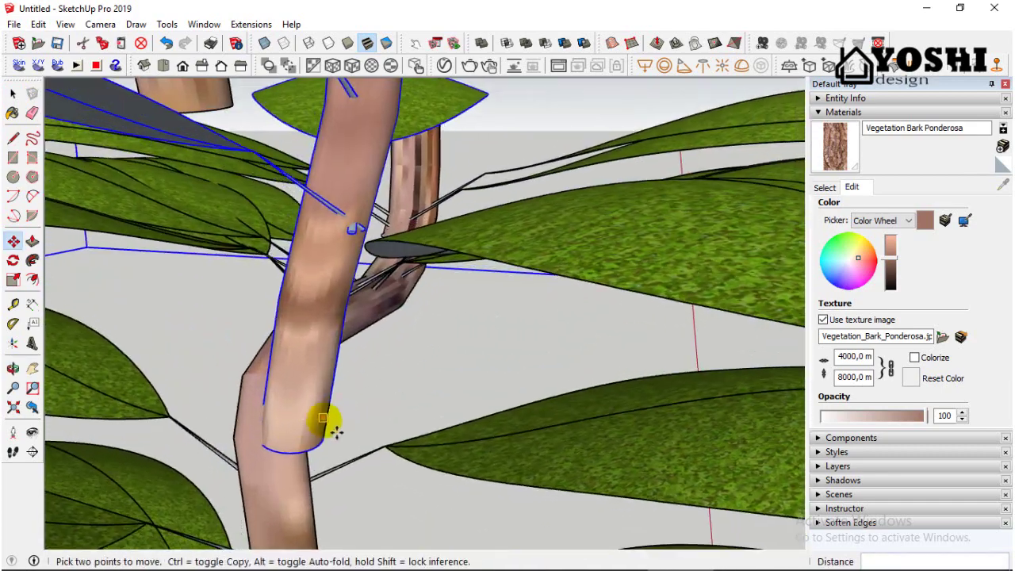
{"action": "left_click", "coordinate": [323, 418]}
{"action": "left_click", "coordinate": [297, 417]}
{"action": "scroll", "coordinate": [319, 428], "scroll_direction": "down", "scroll_amount": 2}
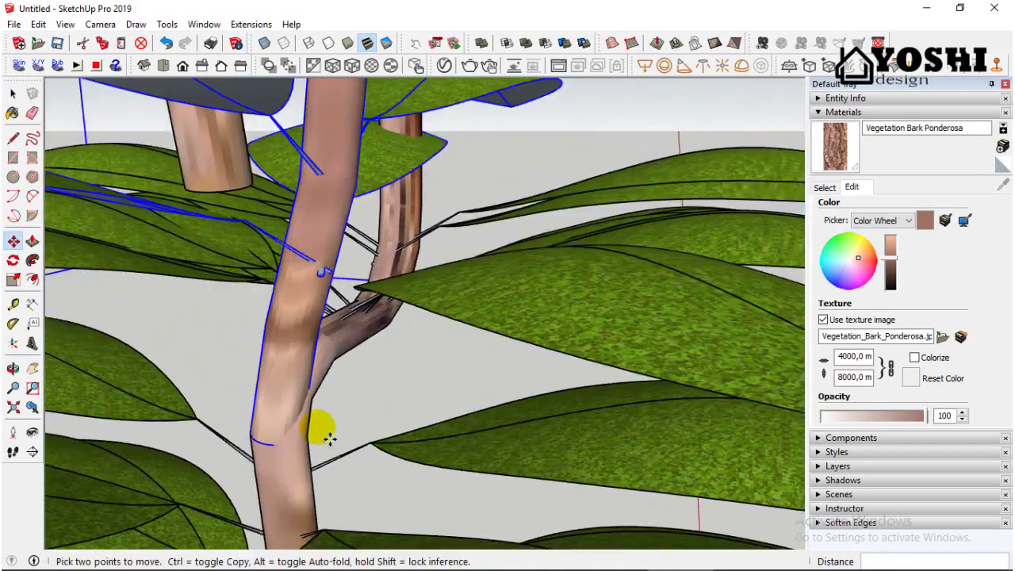
Select the other plant copy by its trunk and rotate it about the vertical axis at its trunk base
{"action": "scroll", "coordinate": [330, 438], "scroll_direction": "down", "scroll_amount": 5}
{"action": "left_click", "coordinate": [14, 94]}
{"action": "left_click", "coordinate": [280, 291]}
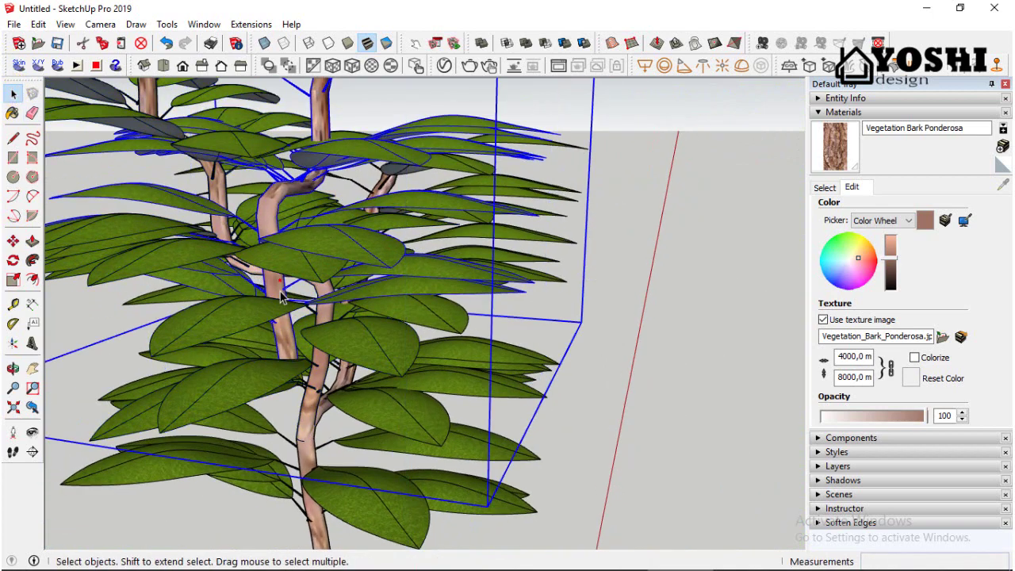
{"action": "left_click", "coordinate": [14, 260]}
{"action": "scroll", "coordinate": [293, 357], "scroll_direction": "up", "scroll_amount": 3}
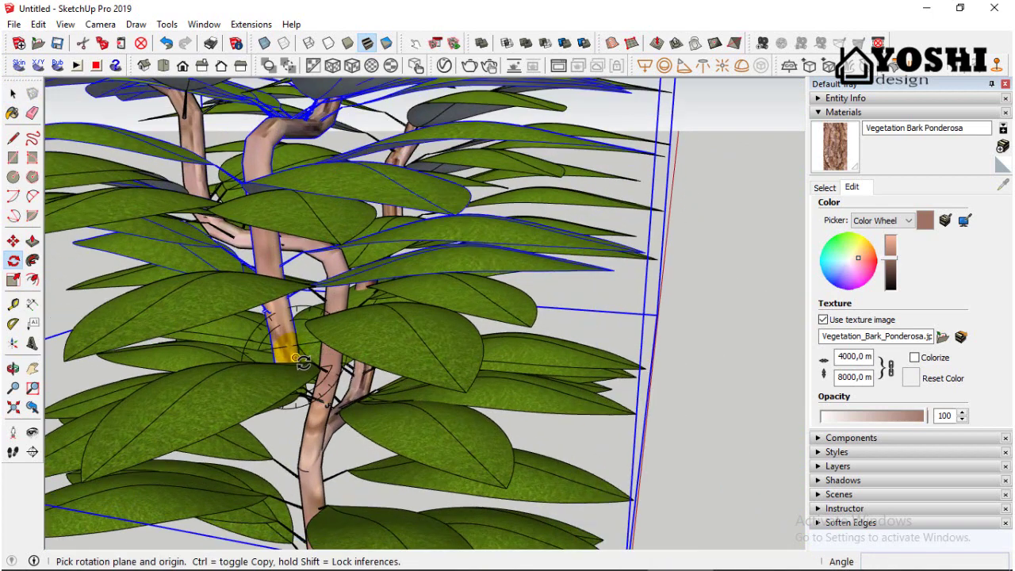
{"action": "left_click", "coordinate": [670, 409]}
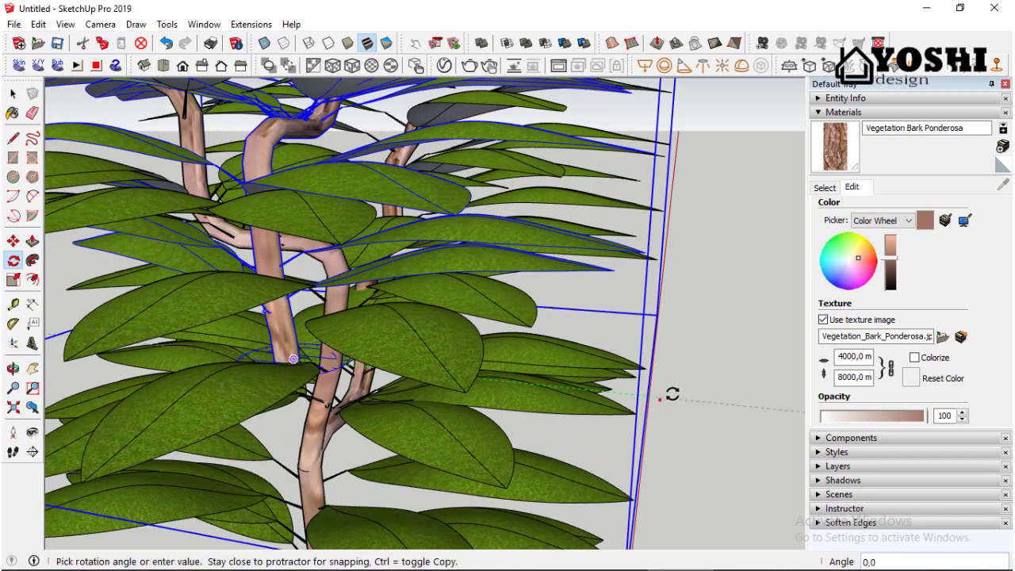
{"action": "left_click", "coordinate": [616, 473]}
Move this second copy down until its trunk base is next to the fork of the two lower trunks
{"action": "left_click", "coordinate": [14, 241]}
{"action": "middle_click_drag", "start_coordinate": [409, 448], "coordinate": [263, 355]}
{"action": "scroll", "coordinate": [308, 369], "scroll_direction": "up", "scroll_amount": 2}
{"action": "left_click", "coordinate": [239, 328]}
{"action": "scroll", "coordinate": [267, 384], "scroll_direction": "up", "scroll_amount": 1}
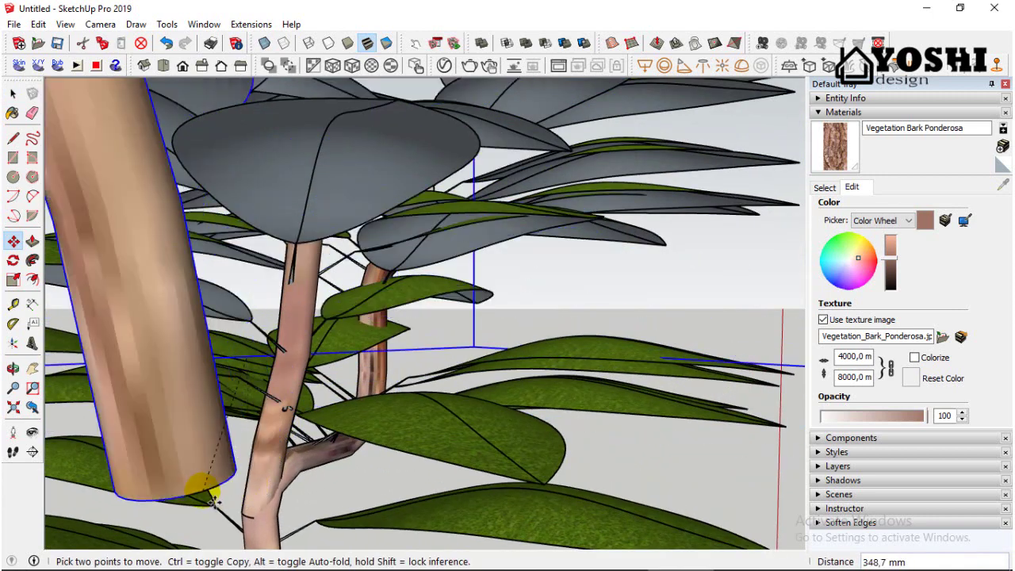
{"action": "left_click", "coordinate": [262, 495]}
{"action": "scroll", "coordinate": [277, 497], "scroll_direction": "up", "scroll_amount": 2}
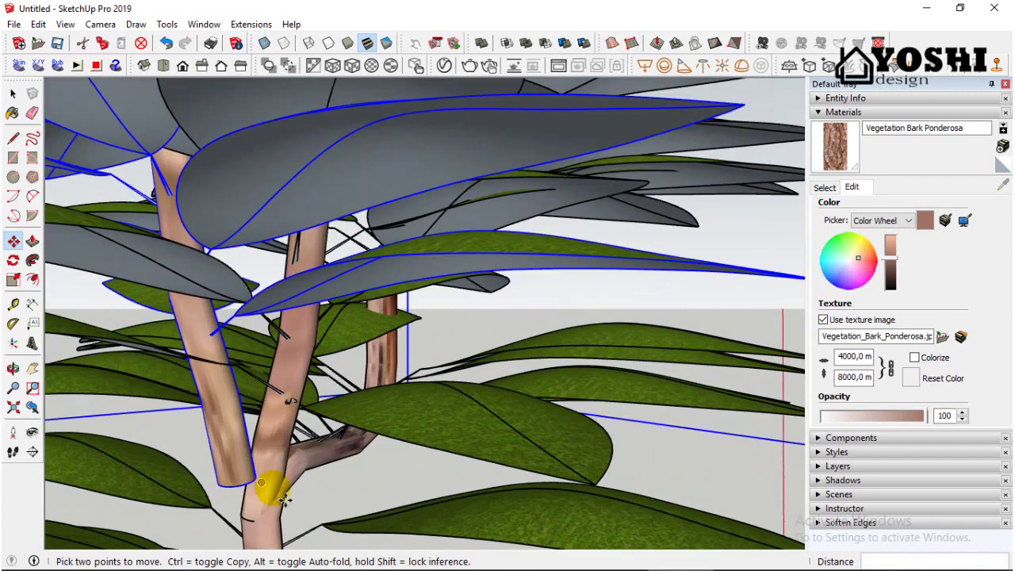
Shift the second copy 100 mm along the red axis and 50 mm back toward the fork, and deselect it
{"action": "left_click", "coordinate": [334, 510]}
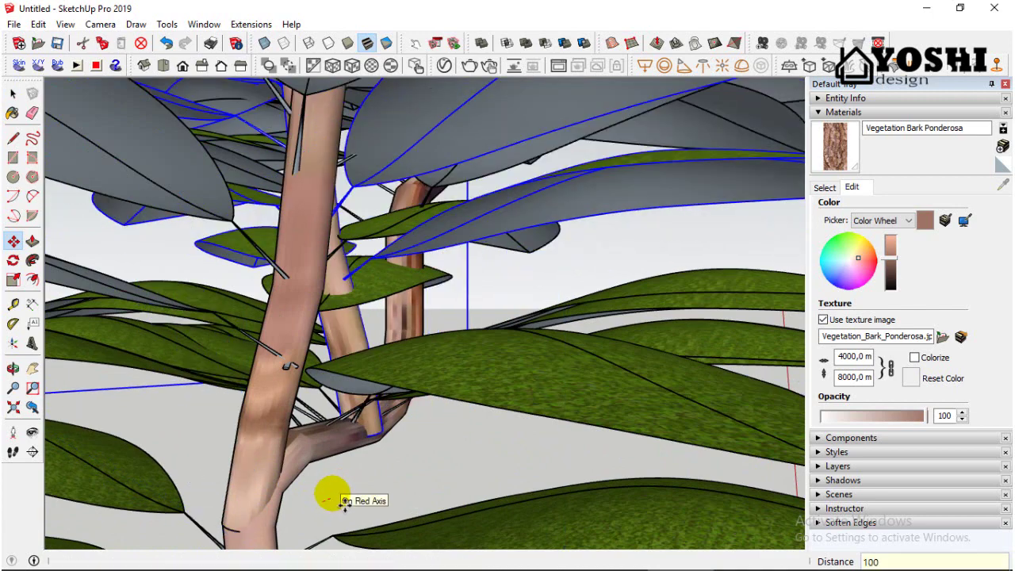
{"action": "key", "text": "Return"}
{"action": "scroll", "coordinate": [389, 460], "scroll_direction": "down", "scroll_amount": 5}
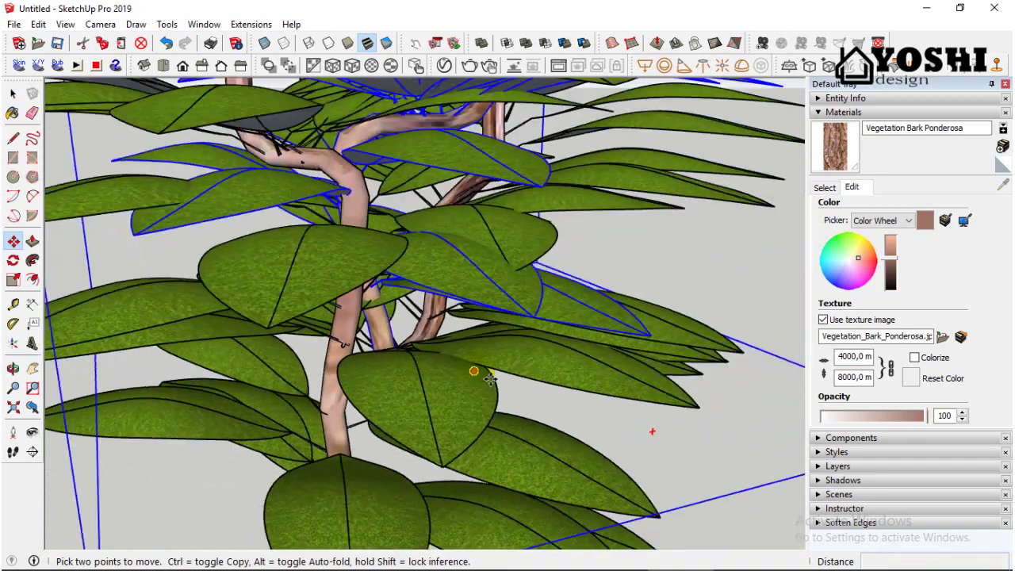
{"action": "middle_click_drag", "start_coordinate": [490, 379], "coordinate": [410, 413]}
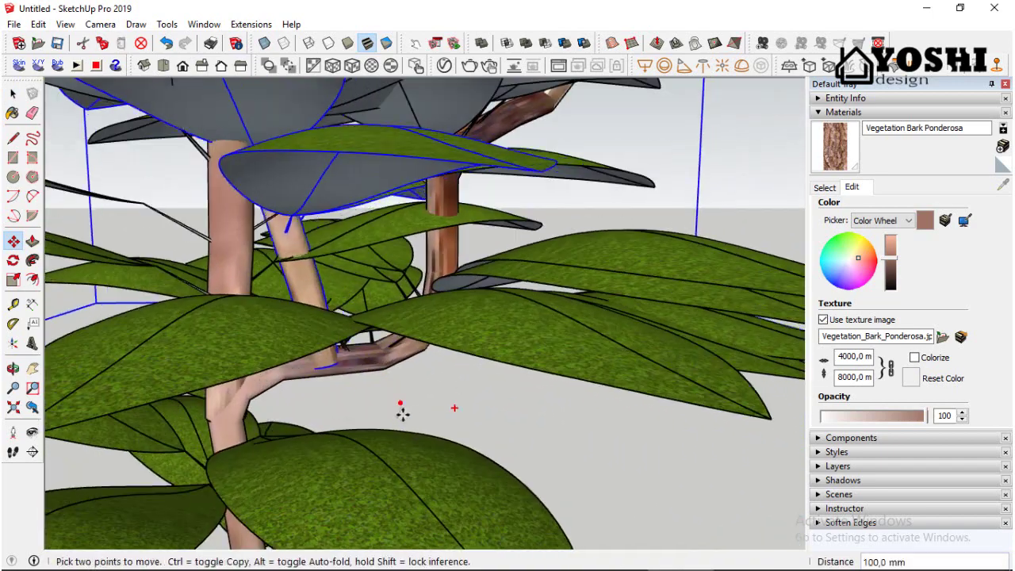
{"action": "left_click", "coordinate": [396, 413]}
{"action": "key", "text": "Return"}
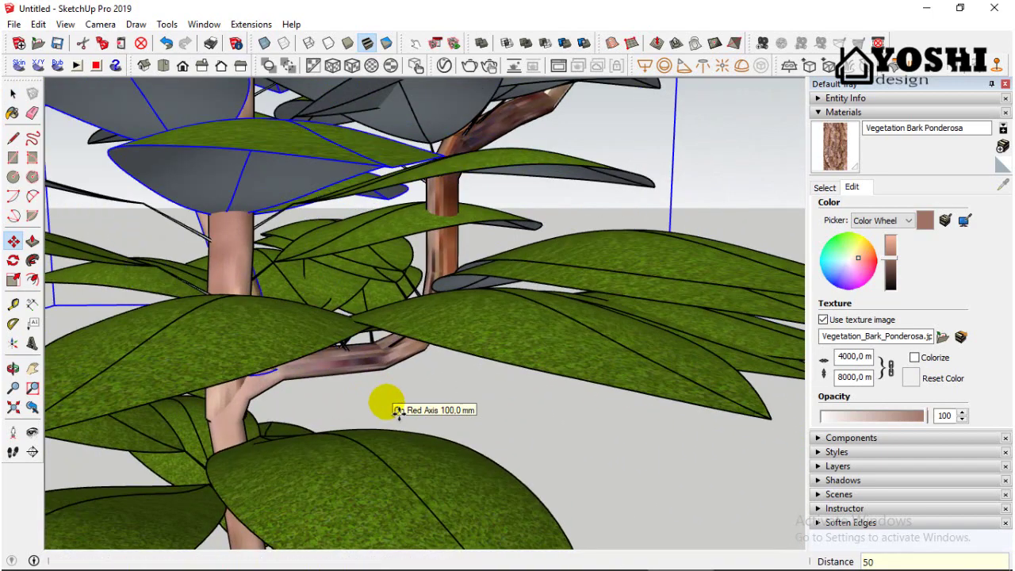
{"action": "middle_click_drag", "start_coordinate": [397, 412], "coordinate": [353, 231]}
{"action": "left_click", "coordinate": [13, 93]}
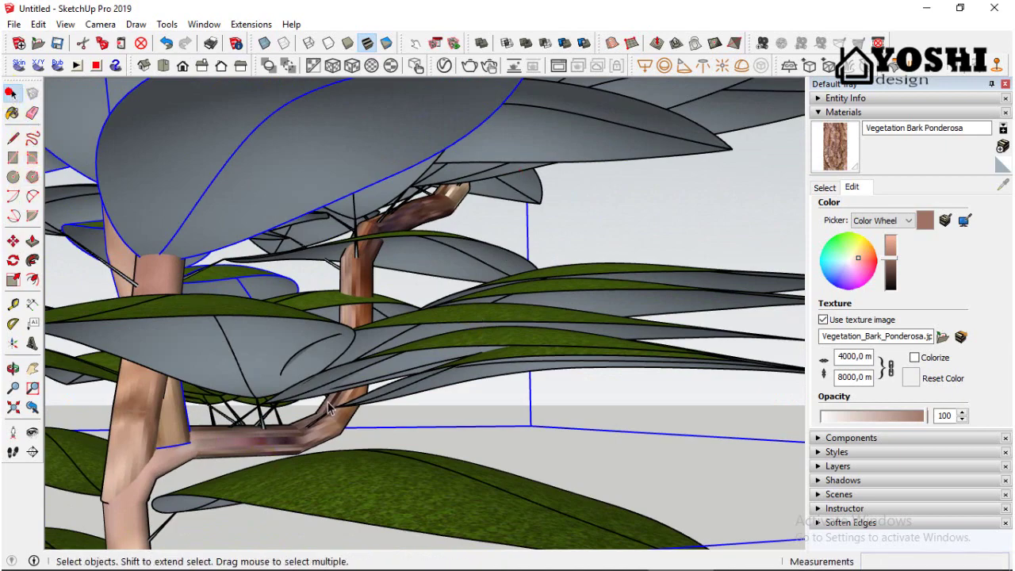
{"action": "scroll", "coordinate": [499, 411], "scroll_direction": "down", "scroll_amount": 10}
{"action": "left_click", "coordinate": [618, 348]}
Open the nested leaf near the top of the upper branch for editing and select its grey underside face
{"action": "middle_click_drag", "start_coordinate": [604, 323], "coordinate": [412, 281]}
{"action": "scroll", "coordinate": [414, 278], "scroll_direction": "up", "scroll_amount": 4}
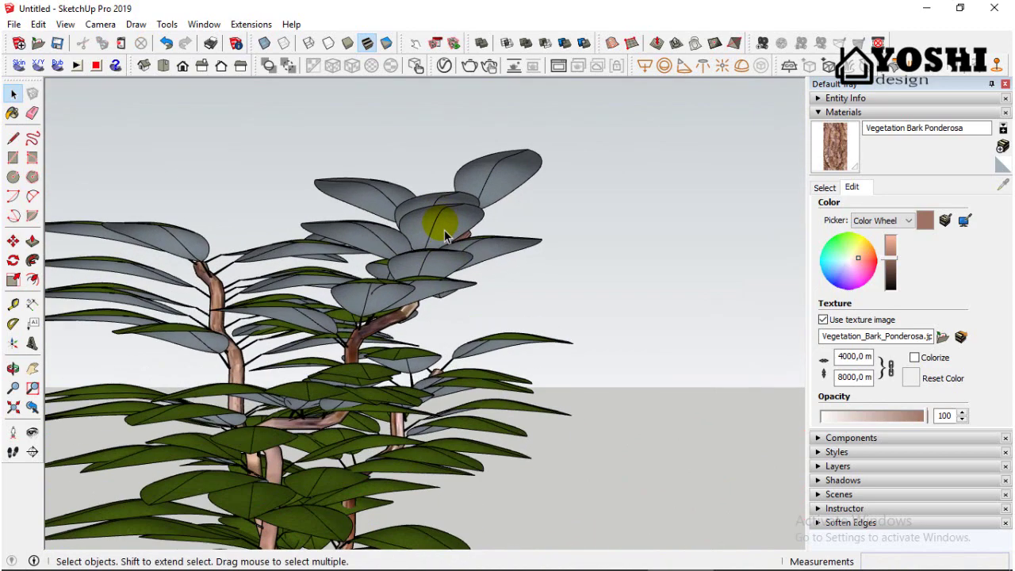
{"action": "double_click", "coordinate": [447, 233]}
{"action": "scroll", "coordinate": [449, 233], "scroll_direction": "up", "scroll_amount": 1}
{"action": "left_click", "coordinate": [450, 232]}
{"action": "double_click", "coordinate": [450, 232]}
{"action": "left_click", "coordinate": [450, 233]}
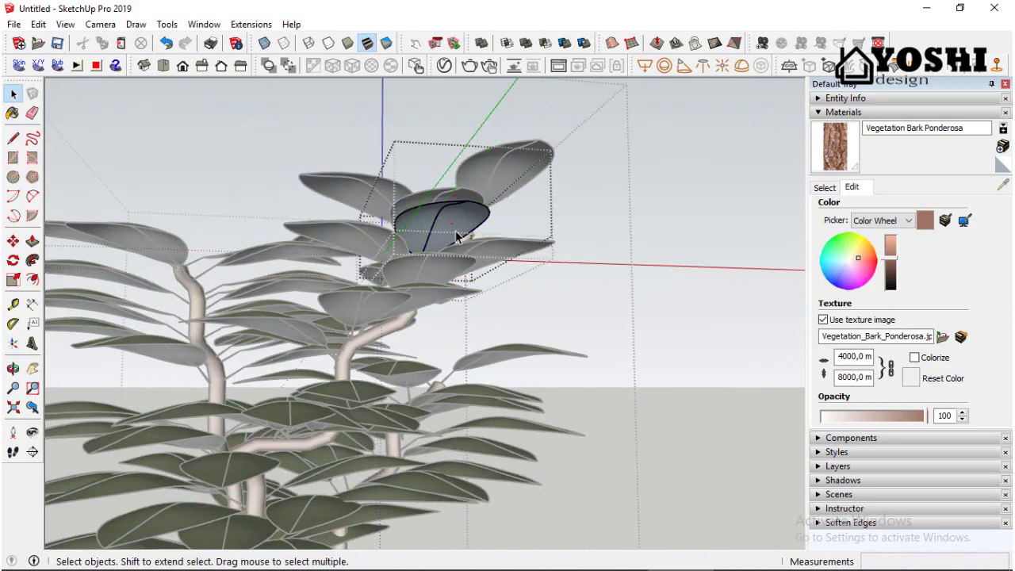
{"action": "double_click", "coordinate": [470, 223]}
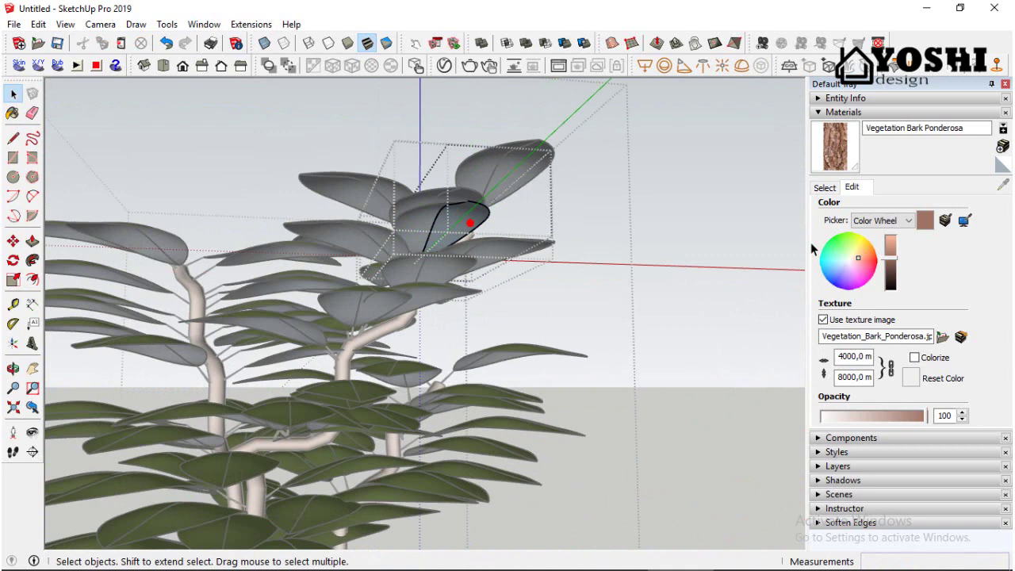
Paint the selected leaf face with the in-model material Vegetation Blur 03 and leave the leaf's editing level
{"action": "left_click", "coordinate": [816, 188]}
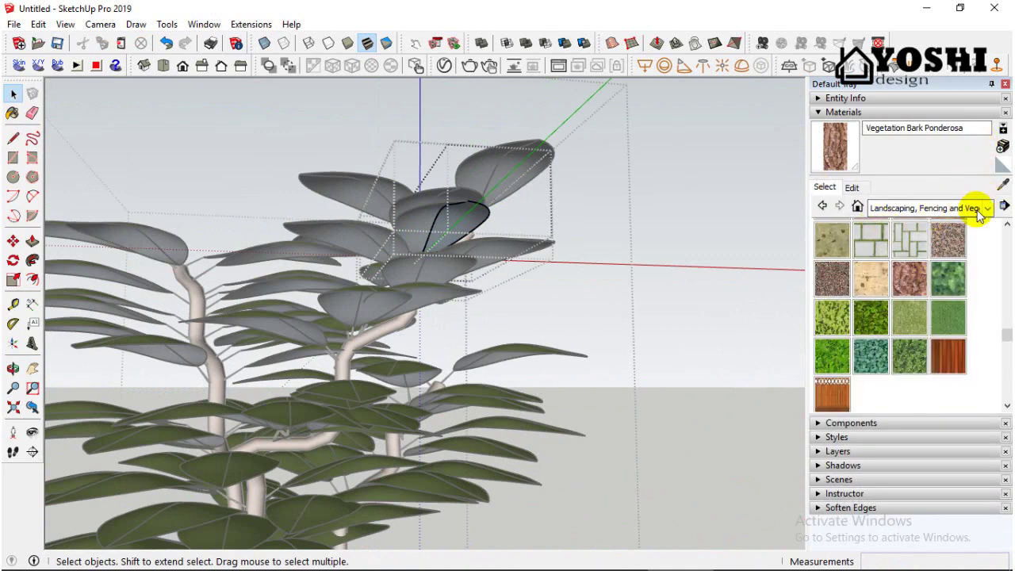
{"action": "left_click", "coordinate": [986, 208]}
{"action": "left_click", "coordinate": [898, 228]}
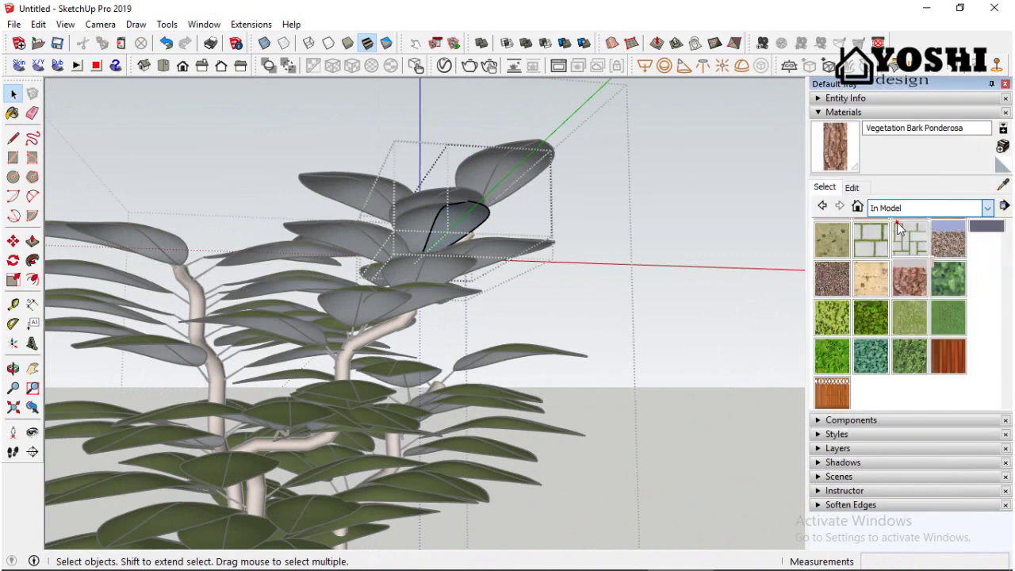
{"action": "left_click", "coordinate": [908, 314]}
{"action": "left_click", "coordinate": [472, 228]}
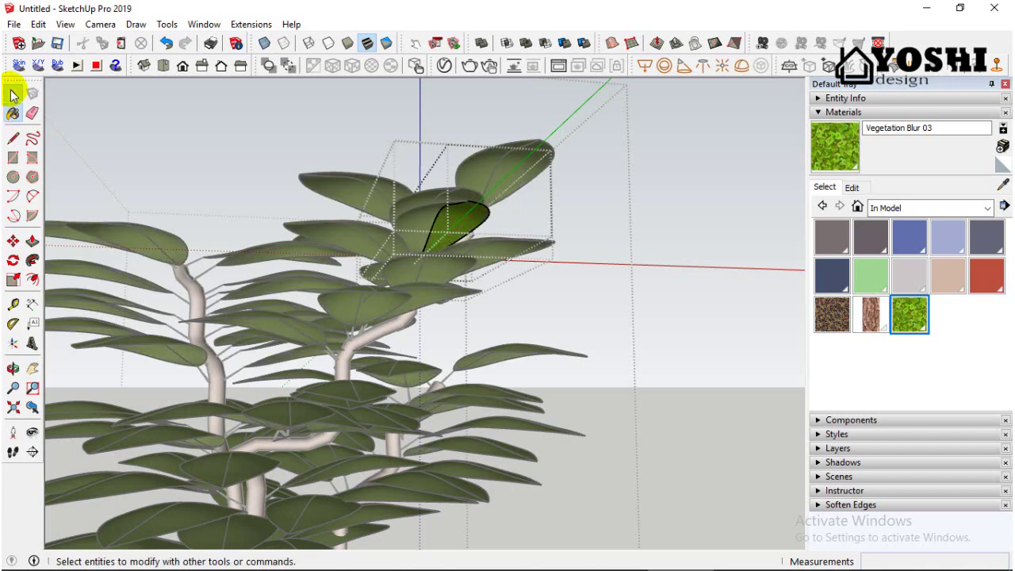
{"action": "middle_click_drag", "start_coordinate": [734, 208], "coordinate": [692, 195]}
{"action": "left_click", "coordinate": [691, 190]}
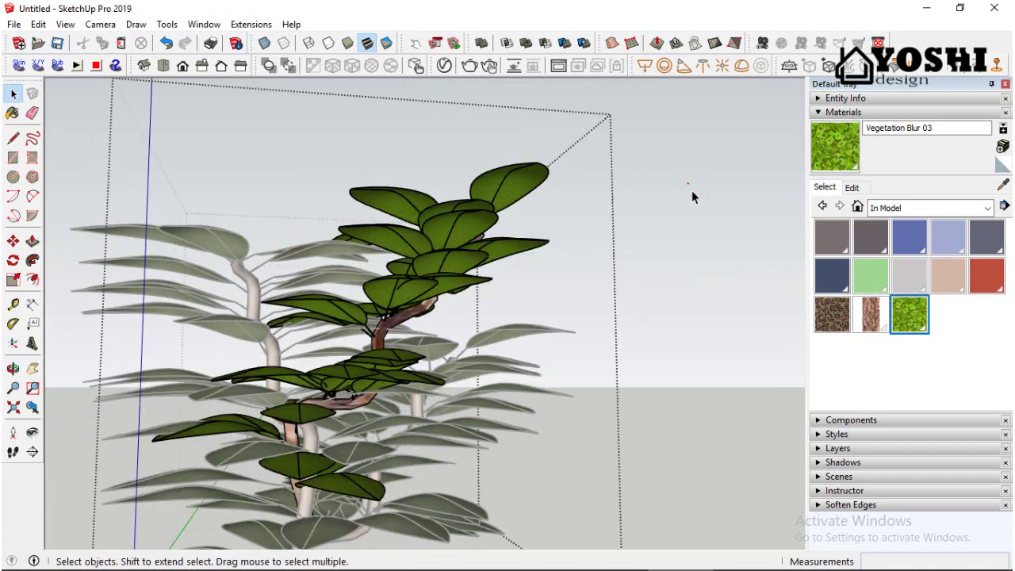
Select all groups of the finished plant and place a copy with its trunk base at the axes origin
{"action": "middle_click_drag", "start_coordinate": [661, 209], "coordinate": [476, 372]}
{"action": "middle_click_drag", "start_coordinate": [433, 409], "coordinate": [385, 290]}
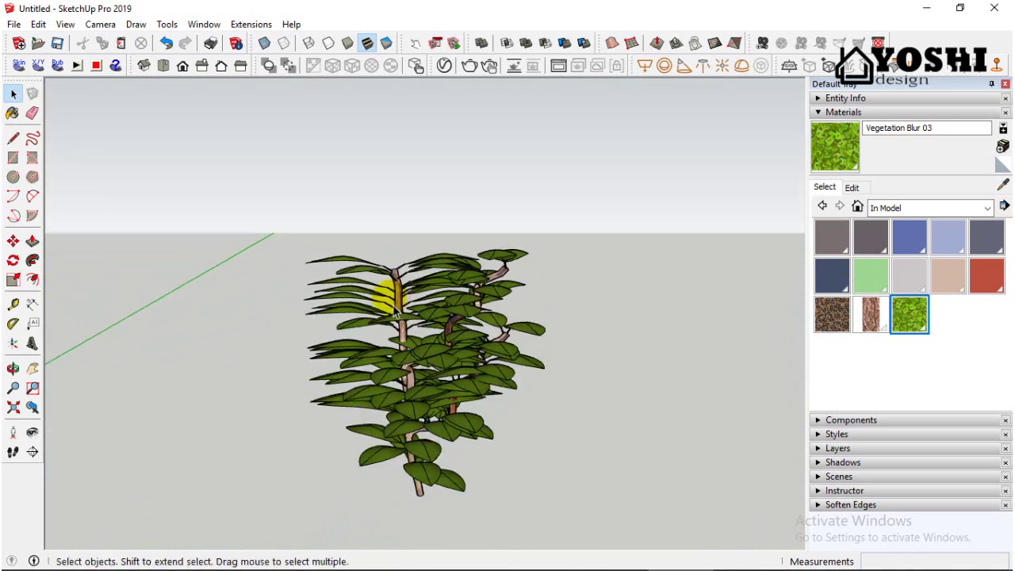
{"action": "scroll", "coordinate": [386, 290], "scroll_direction": "down", "scroll_amount": 5}
{"action": "middle_click_drag", "start_coordinate": [470, 305], "coordinate": [455, 339]}
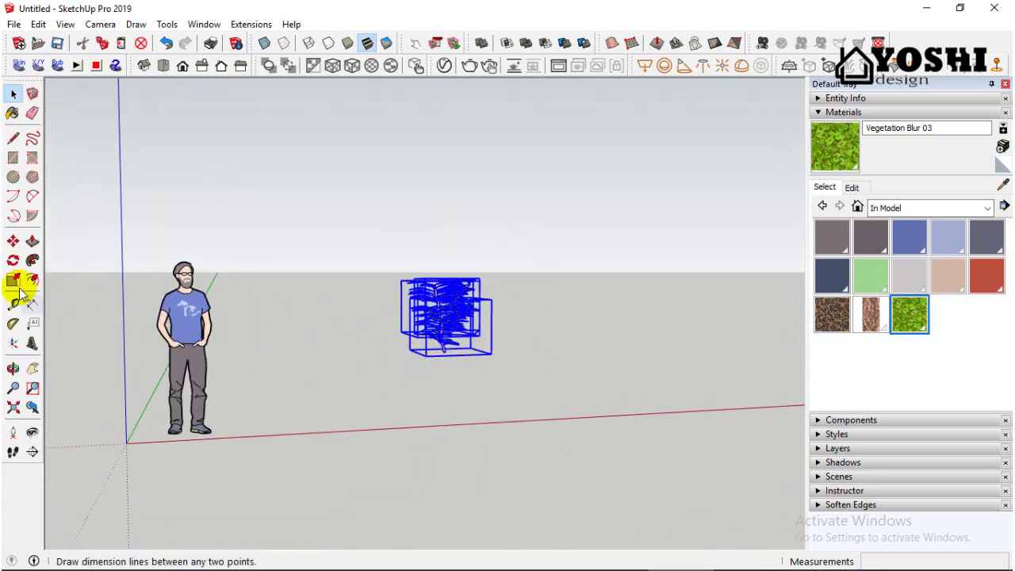
{"action": "key", "text": "m"}
{"action": "scroll", "coordinate": [451, 363], "scroll_direction": "up", "scroll_amount": 1}
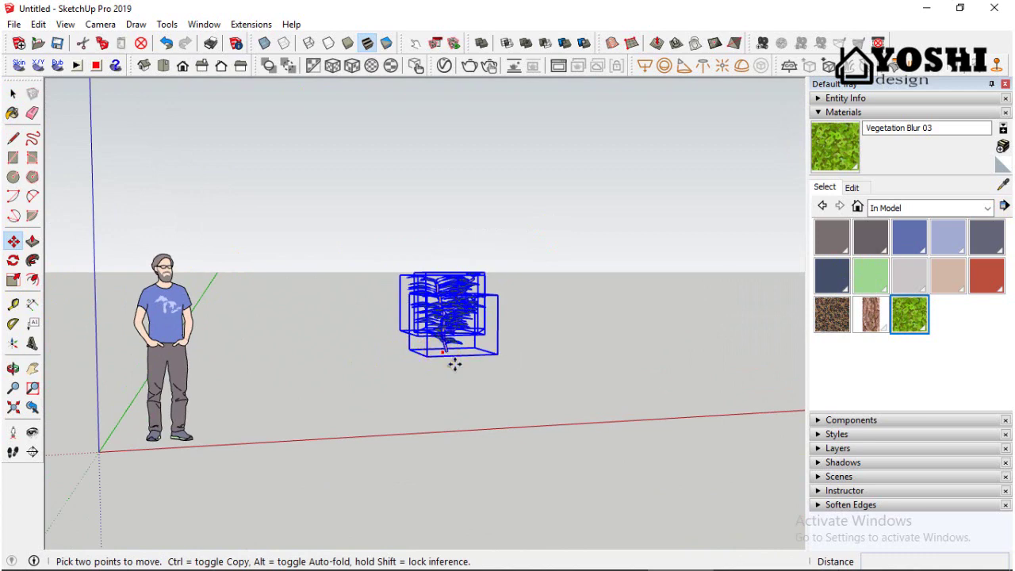
{"action": "left_click_drag", "start_coordinate": [454, 364], "coordinate": [173, 470]}
Copy the plant at the origin about 522 mm along the red axis and repeat the copy 3x
{"action": "key", "text": "ctrl"}
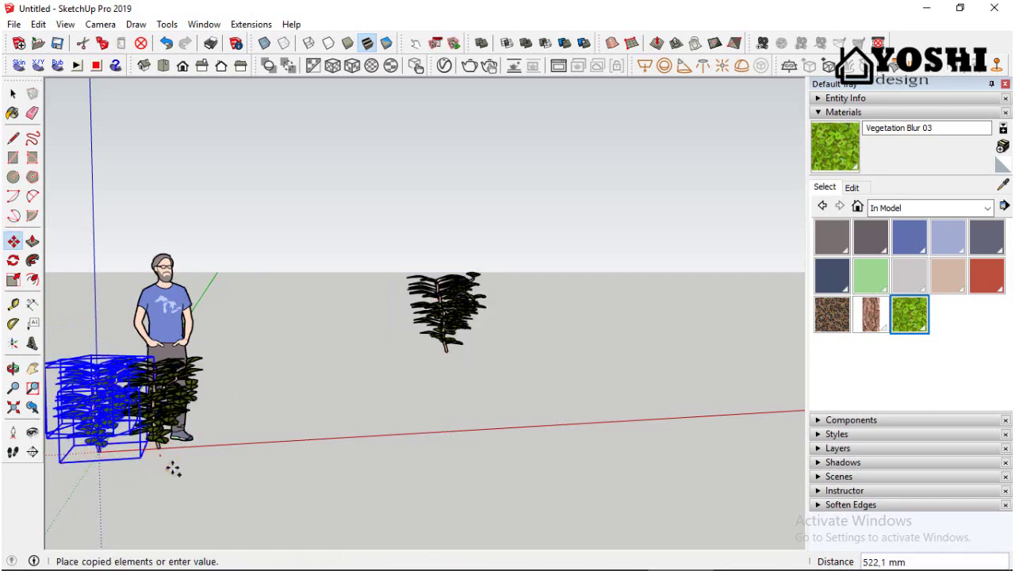
{"action": "type", "text": "3x"}
{"action": "key", "text": "Return"}
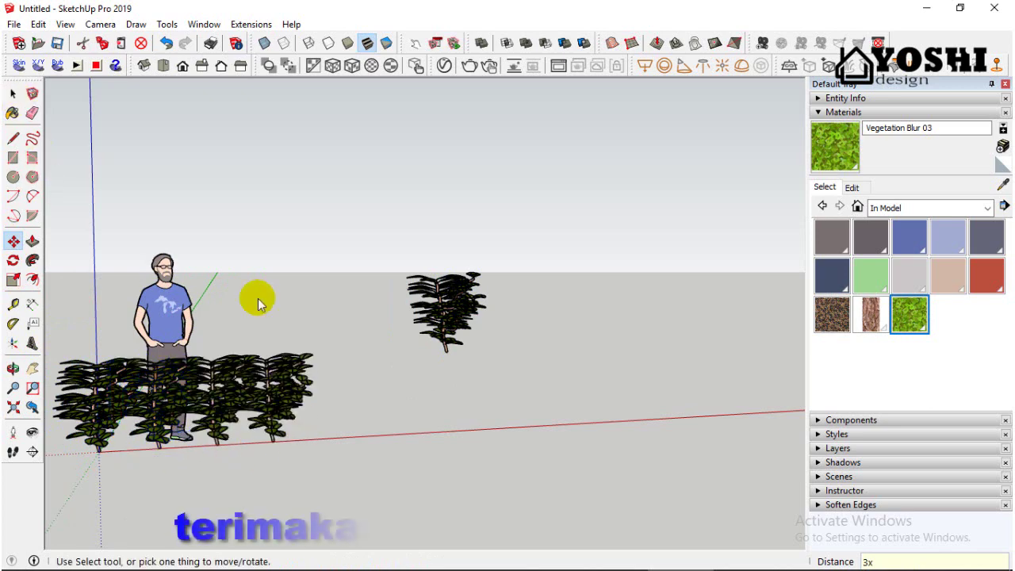
Delete the original plant standing apart from the new row
{"action": "left_click", "coordinate": [13, 94]}
{"action": "left_click_drag", "start_coordinate": [539, 192], "coordinate": [447, 297]}
{"action": "key", "text": "Delete"}
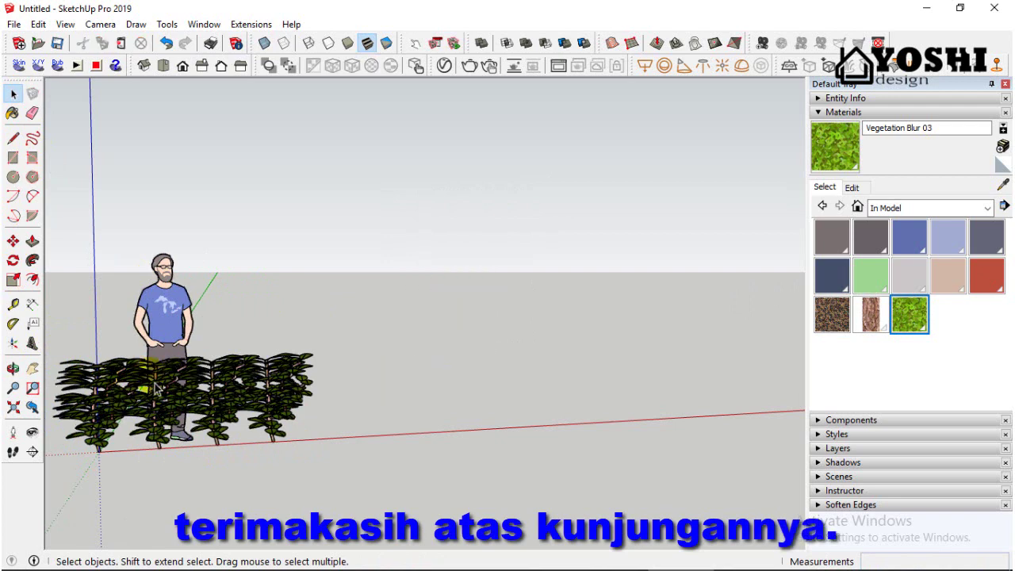
Select two groups of the second plant in the row, enlarge them uniformly about their center, and deselect them
{"action": "scroll", "coordinate": [157, 387], "scroll_direction": "up", "scroll_amount": 2}
{"action": "left_click", "coordinate": [170, 404]}
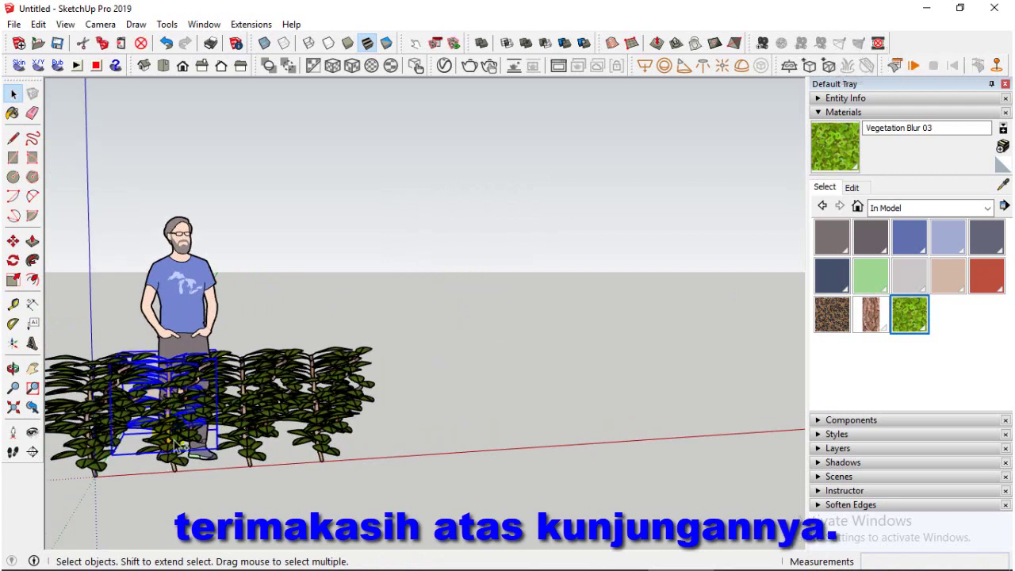
{"action": "left_click", "coordinate": [169, 434], "text": "shift"}
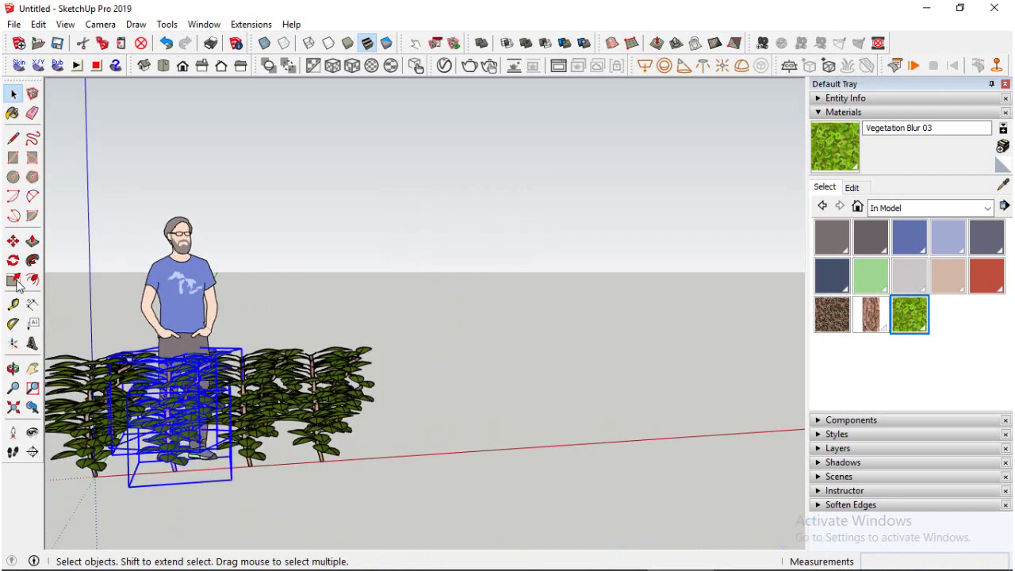
{"action": "key", "text": "s"}
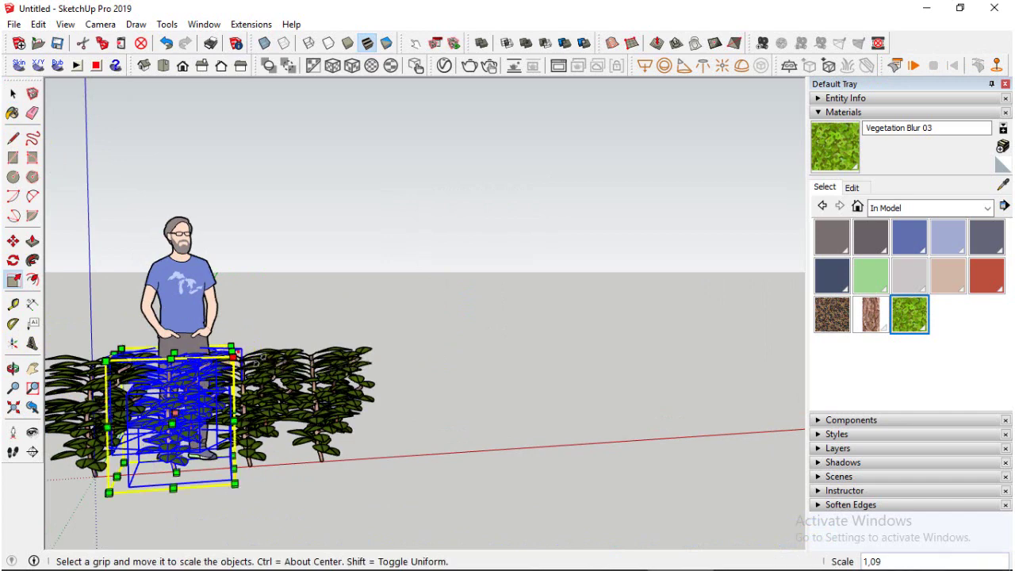
{"action": "left_click_drag", "start_coordinate": [232, 355], "coordinate": [261, 331]}
{"action": "left_click", "coordinate": [13, 94]}
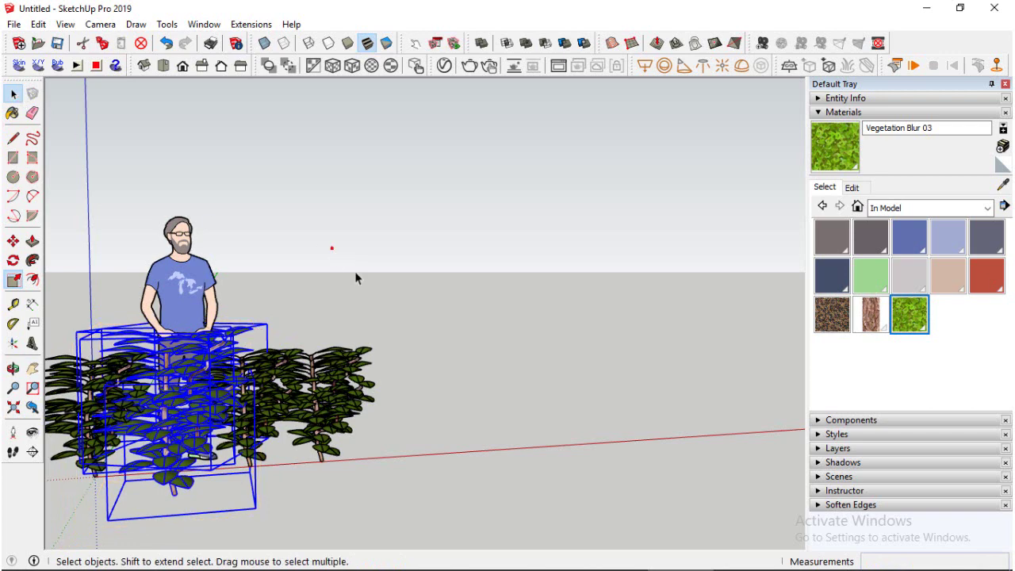
{"action": "left_click", "coordinate": [355, 271]}
{"action": "middle_click_drag", "start_coordinate": [355, 271], "coordinate": [412, 262]}
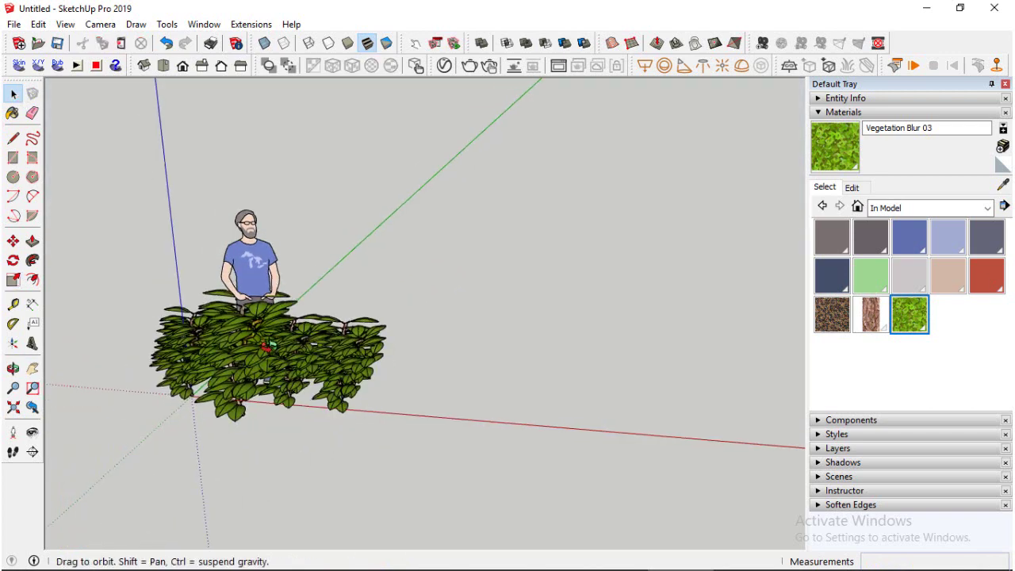